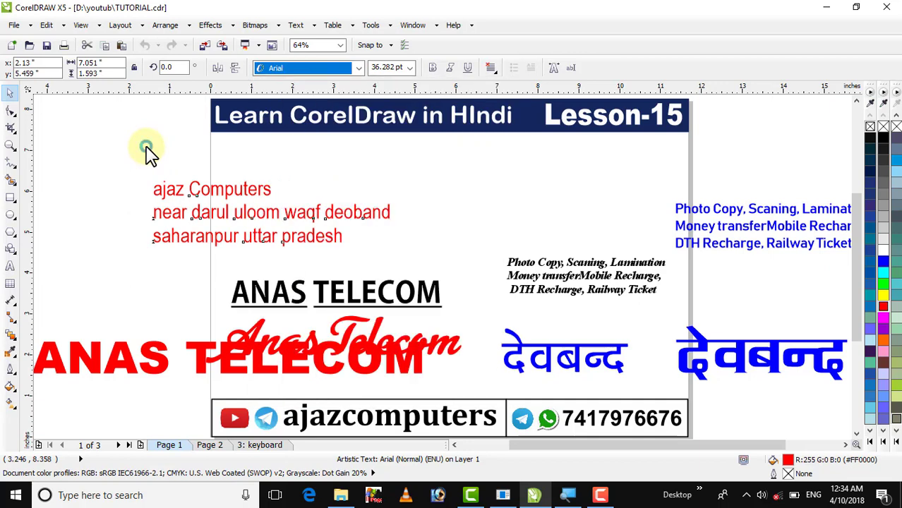
Break the three-line red artistic text block apart into separate lines
click(184, 187)
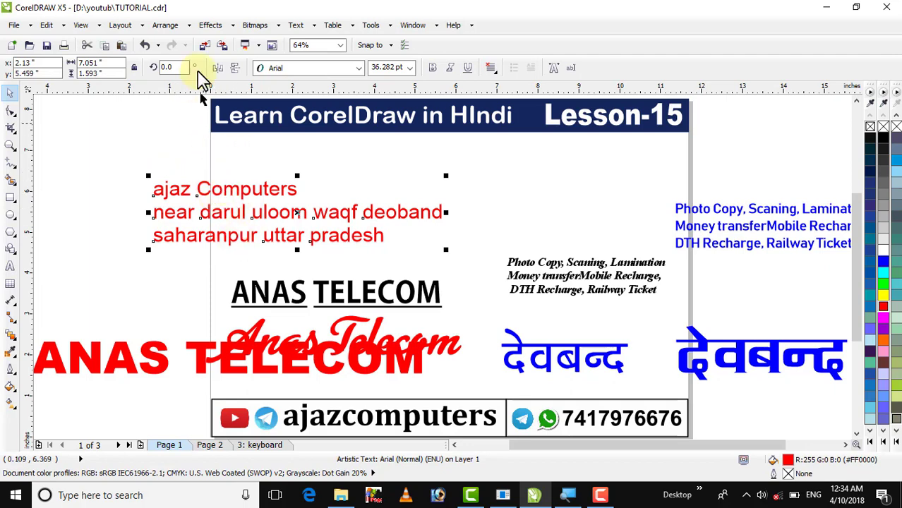
click(168, 25)
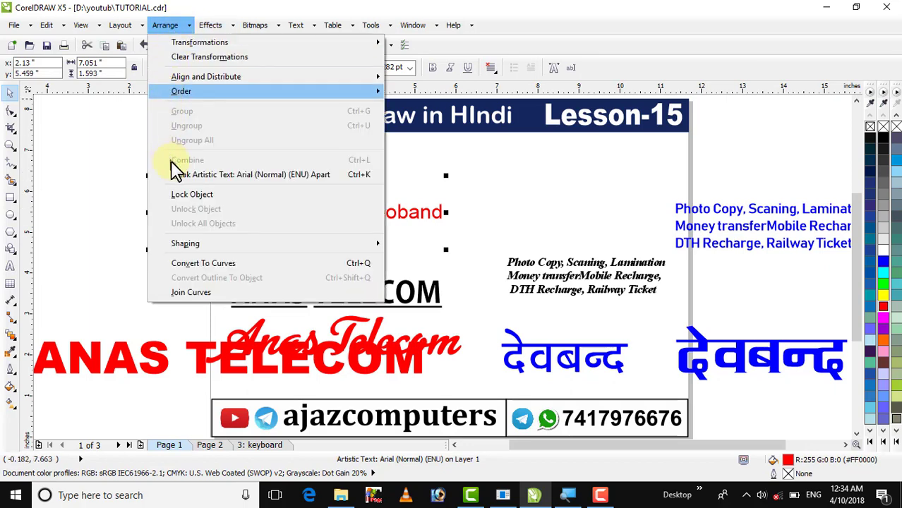
click(209, 180)
click(214, 165)
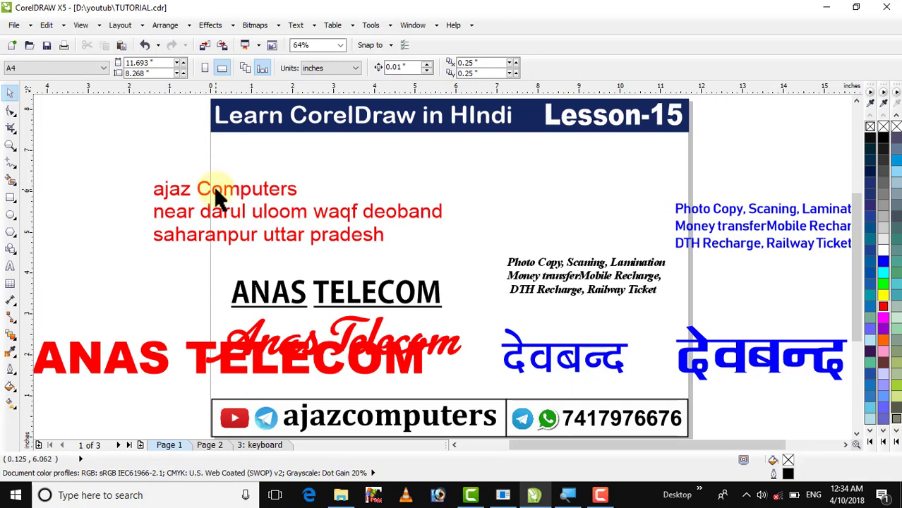
Move the first two red text lines slightly up and shift the third line, saharanpur uttar pradesh, down and to the left
drag(214, 176, 213, 169)
drag(209, 207, 209, 198)
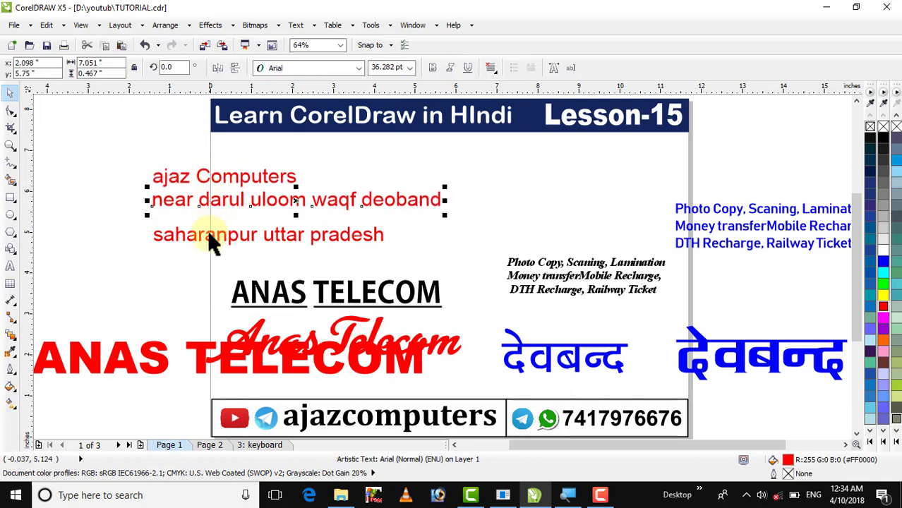
drag(210, 239, 210, 248)
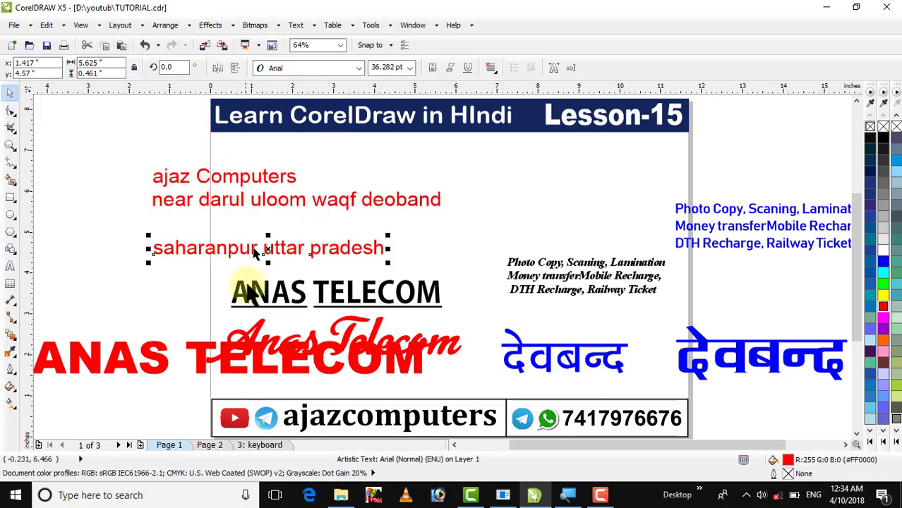
click(173, 26)
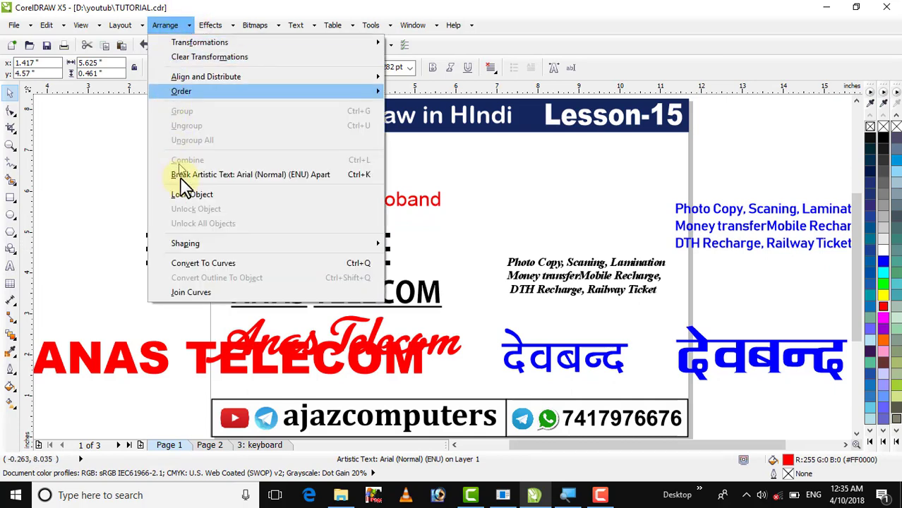
click(421, 226)
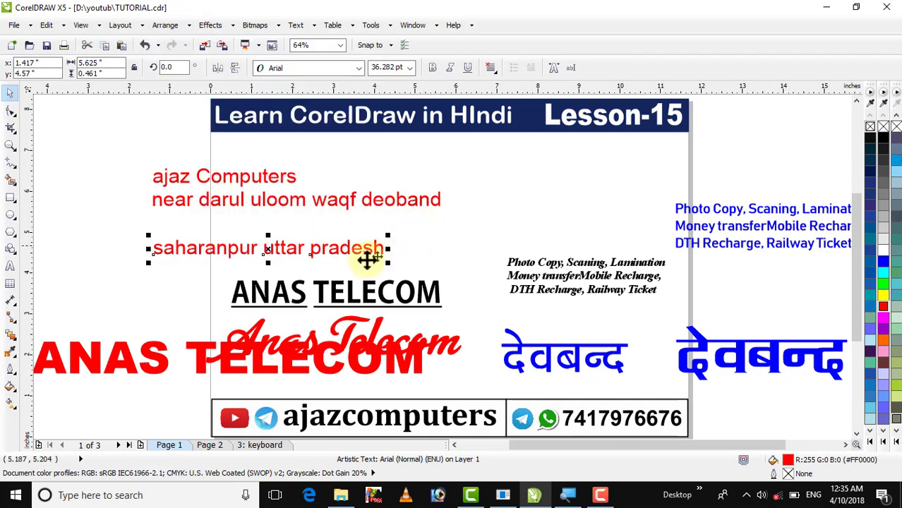
drag(231, 251, 180, 254)
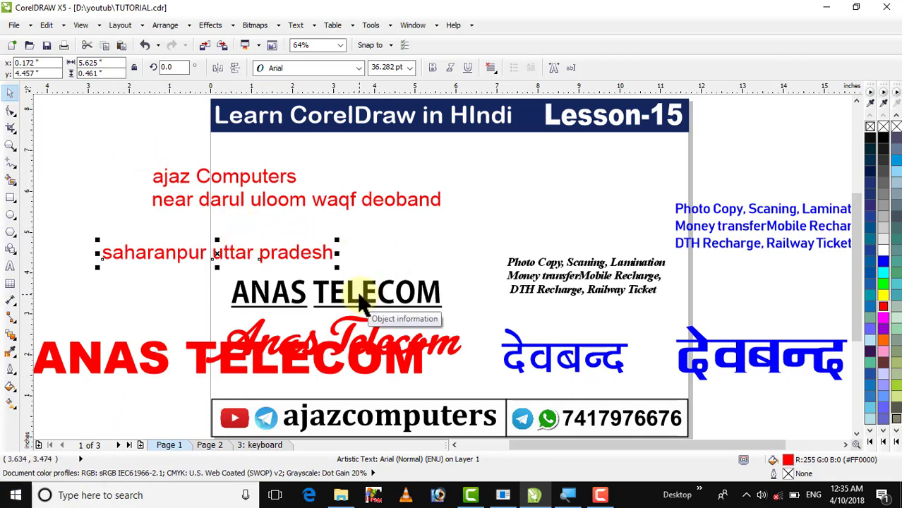
Move the black underlined ANAS TELECOM text to the empty area below the Lesson-15 heading and remove its underline
click(340, 303)
drag(340, 303, 587, 181)
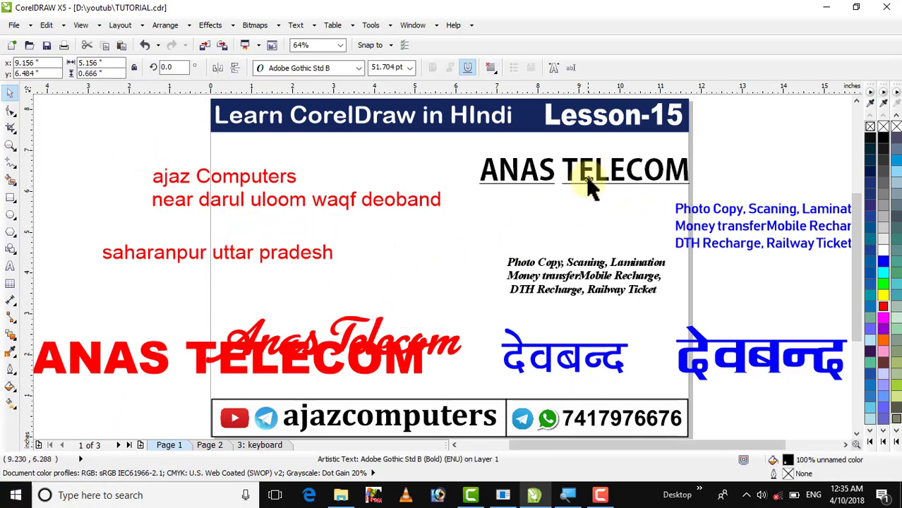
click(468, 67)
Break the black ANAS TELECOM text apart into two separate words
click(164, 26)
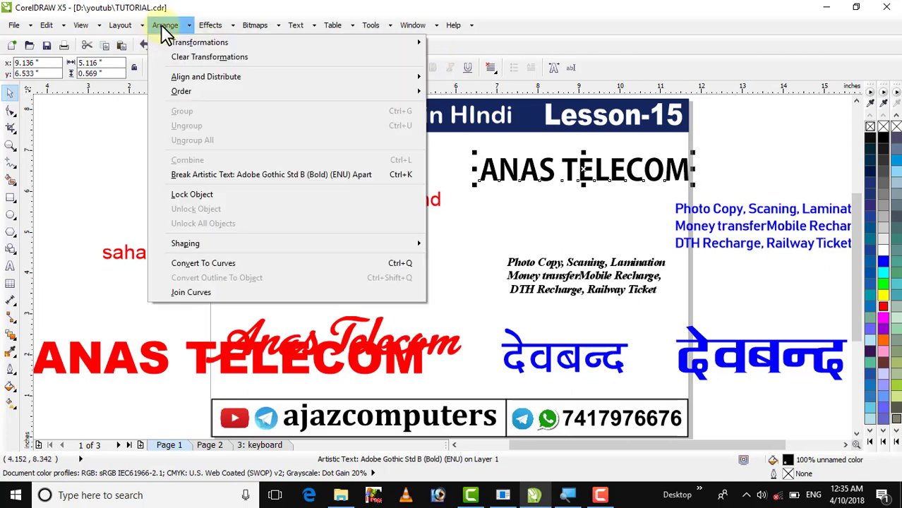
click(163, 174)
click(483, 207)
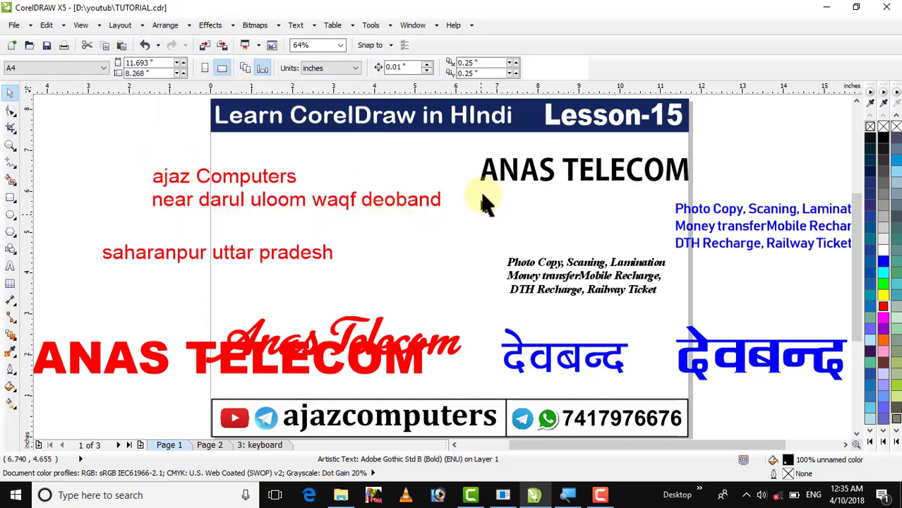
Move the words ANAS and TELECOM apart horizontally, and undo both moves
drag(513, 166, 496, 166)
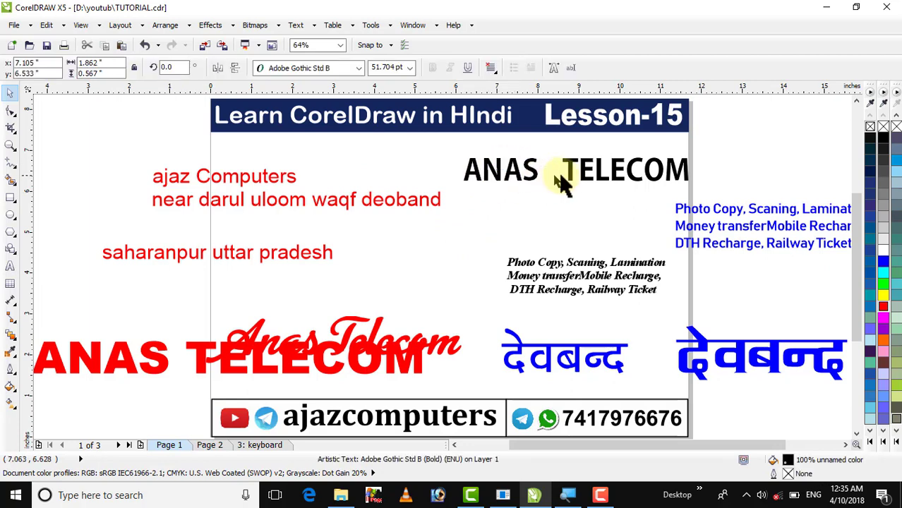
drag(569, 173, 601, 174)
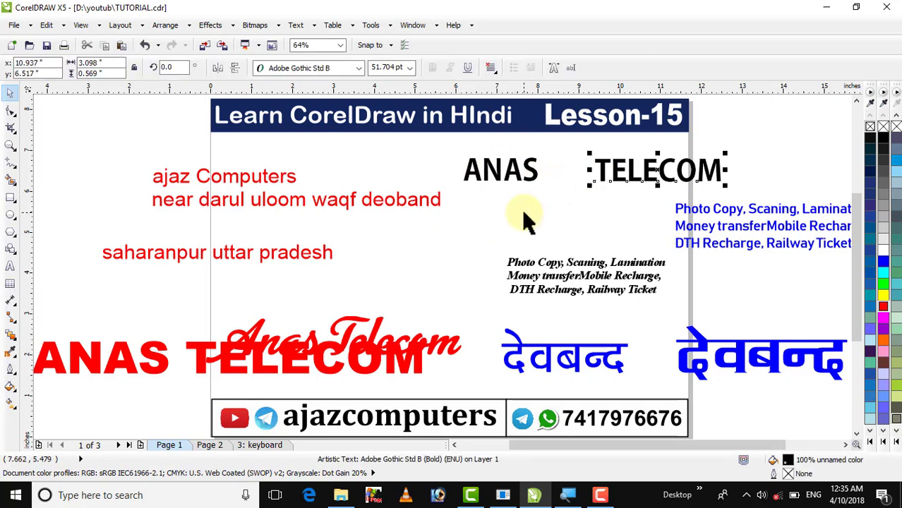
key(ctrl+z)
key(ctrl+z)
Fill the separated black word ANAS with red and the word TELECOM with blue
click(520, 203)
click(529, 177)
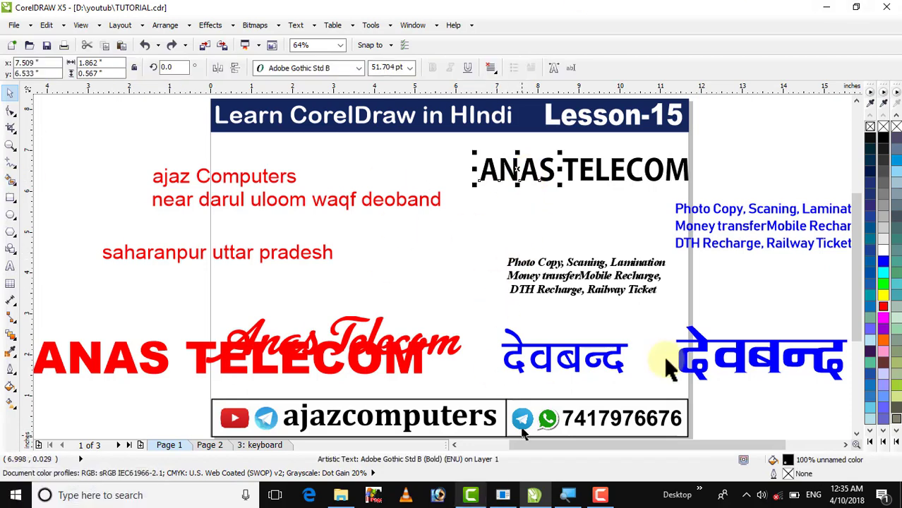
click(883, 306)
click(554, 177)
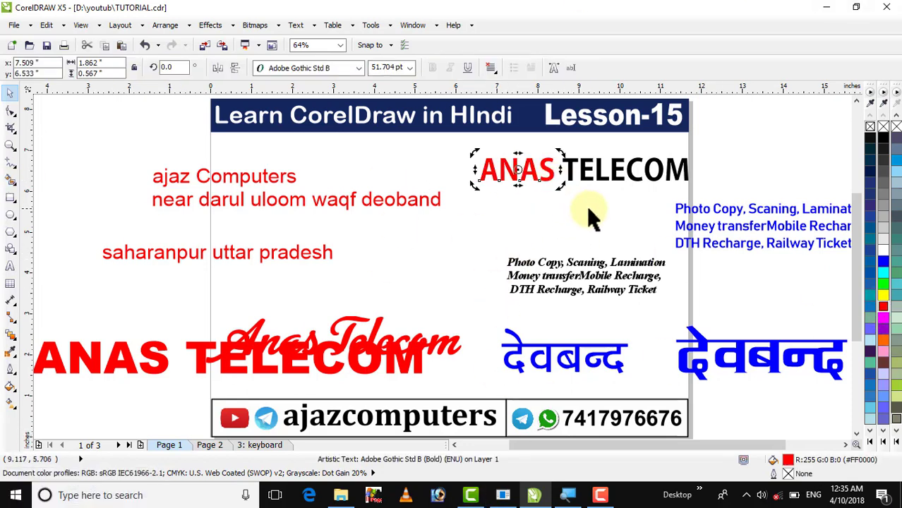
click(624, 173)
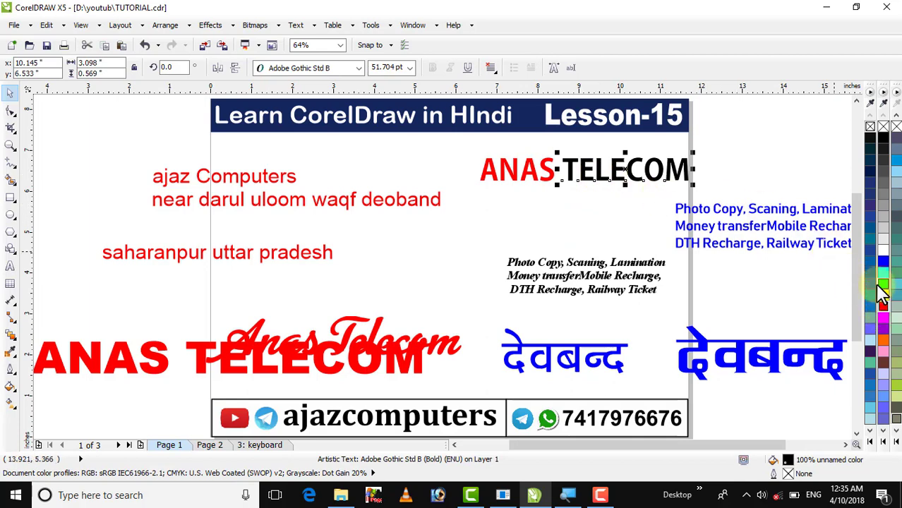
click(883, 261)
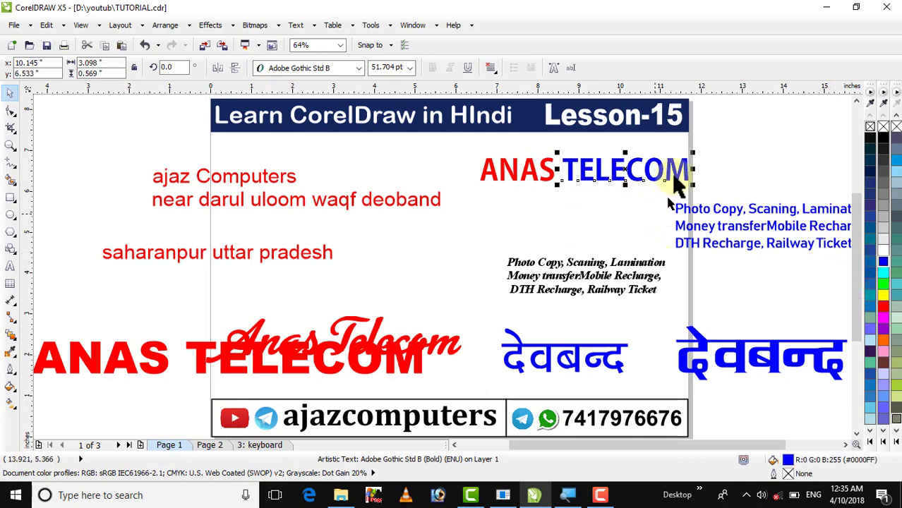
click(714, 137)
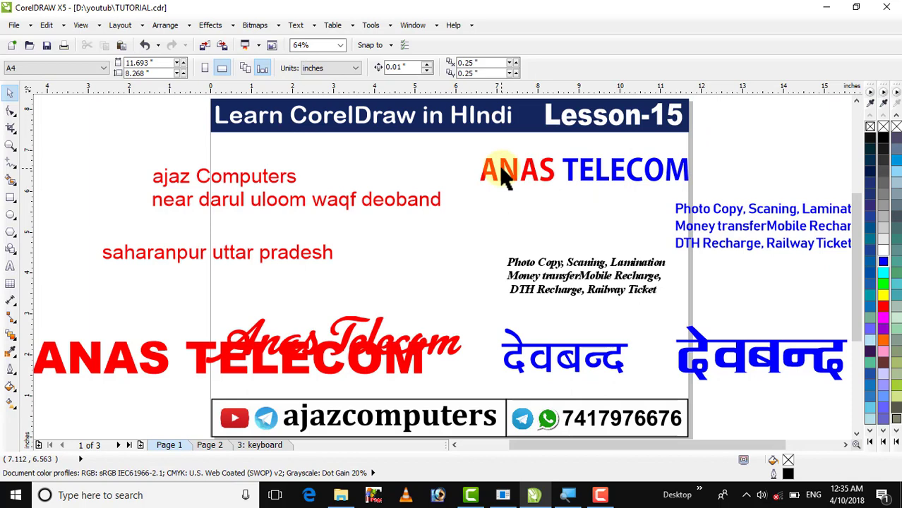
click(512, 176)
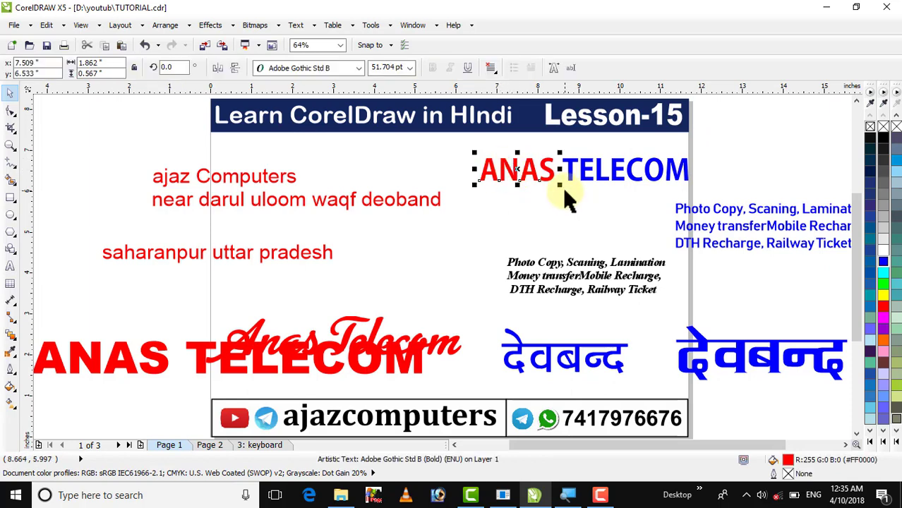
click(560, 210)
Break the blue word TELECOM apart into individual letters
click(10, 145)
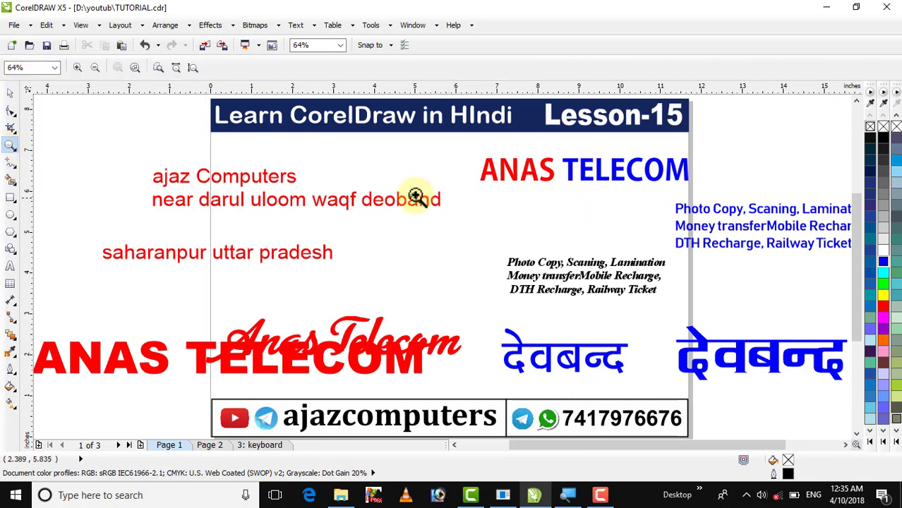
drag(461, 149, 692, 207)
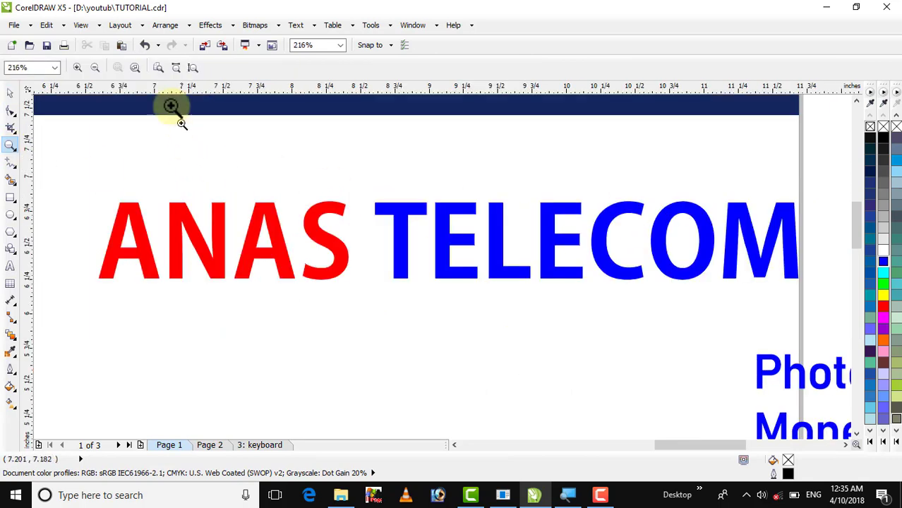
click(10, 92)
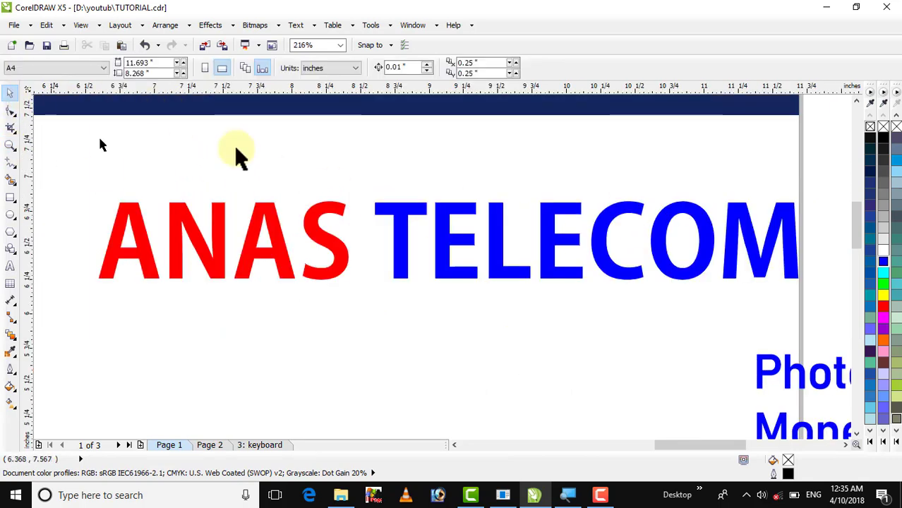
click(396, 232)
click(175, 29)
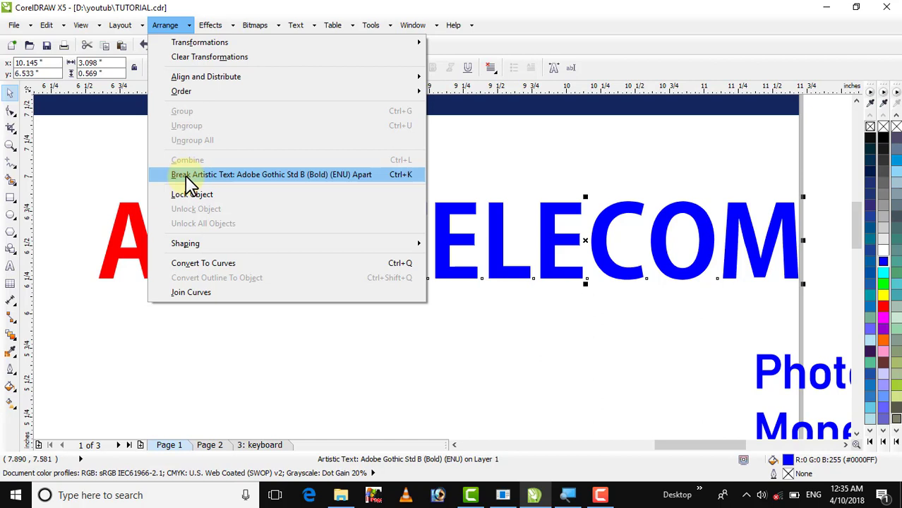
click(189, 177)
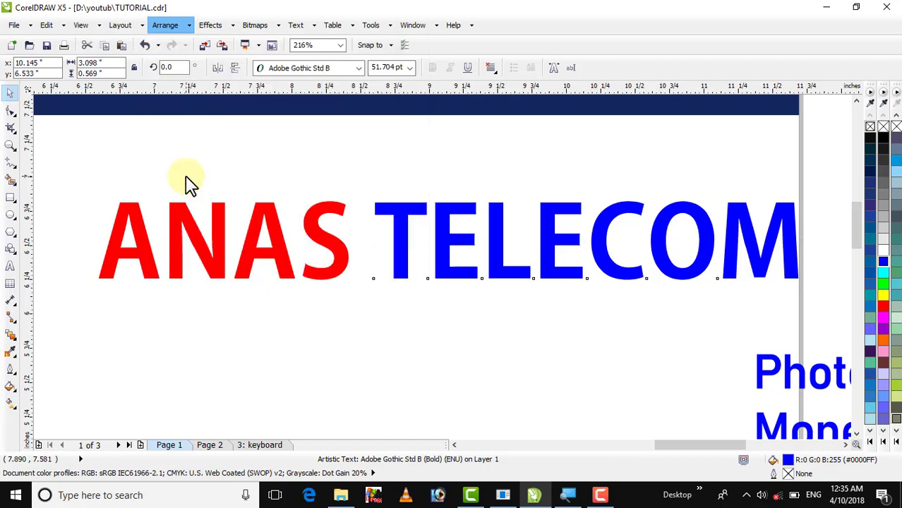
click(513, 177)
Fill both letters E and the letter O of TELECOM with red
click(402, 224)
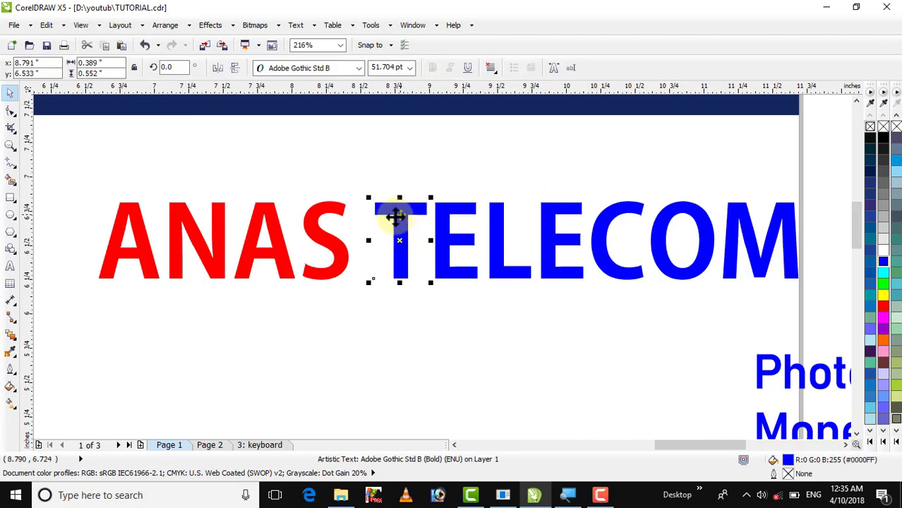
click(457, 254)
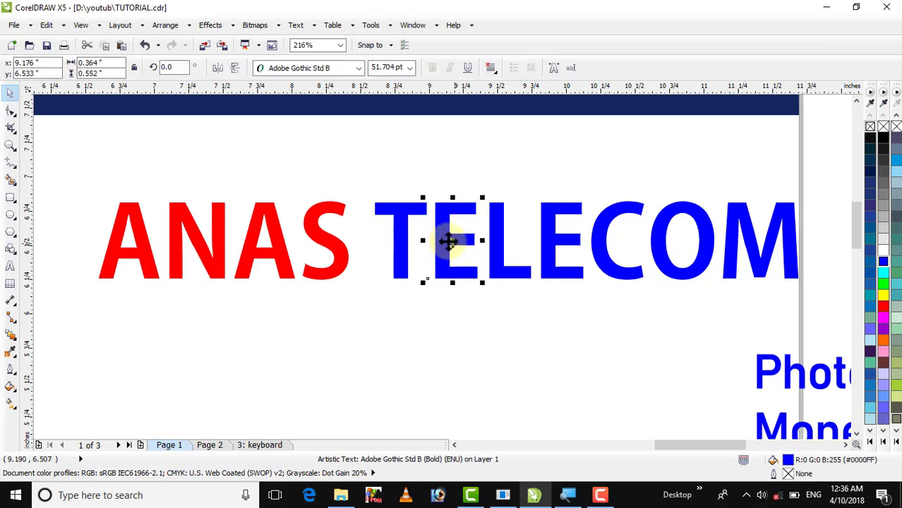
click(882, 306)
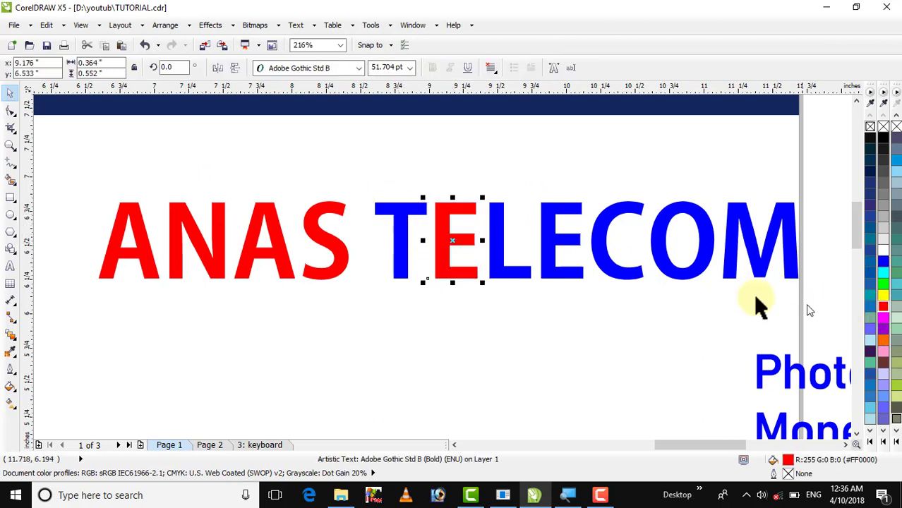
click(570, 277)
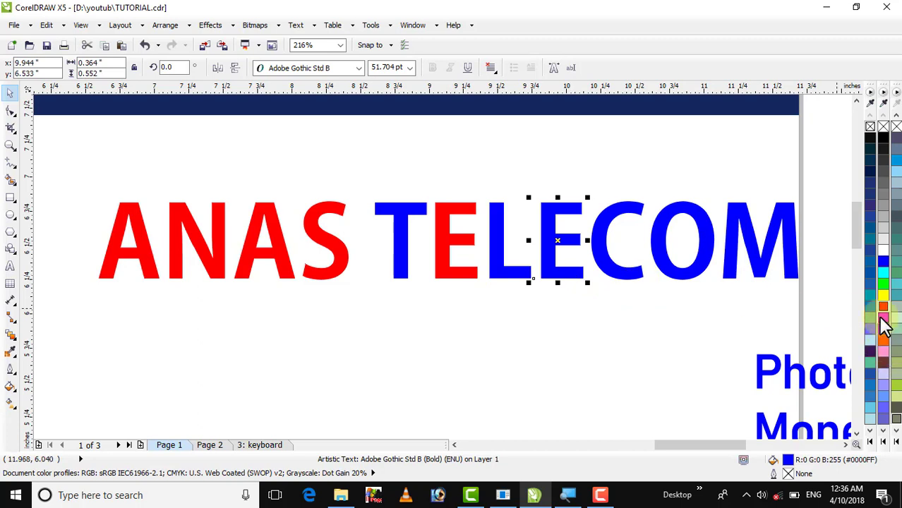
click(883, 307)
click(670, 271)
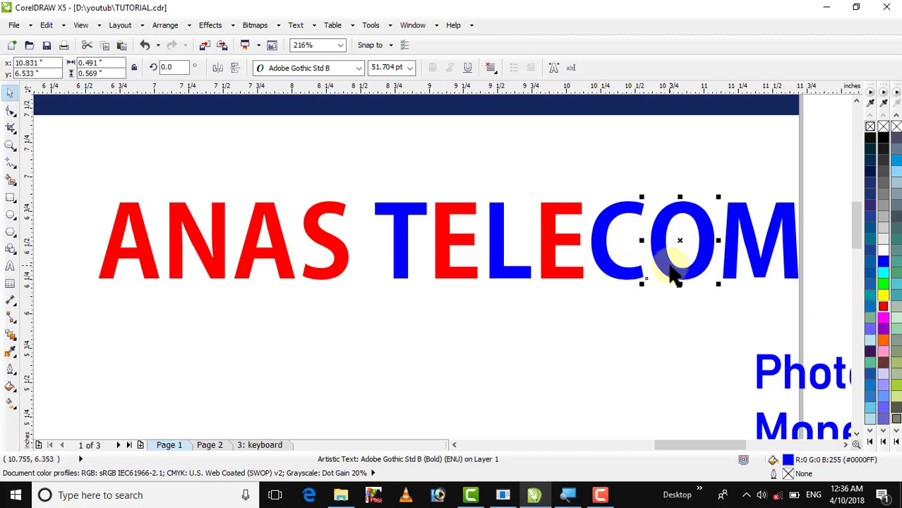
click(882, 308)
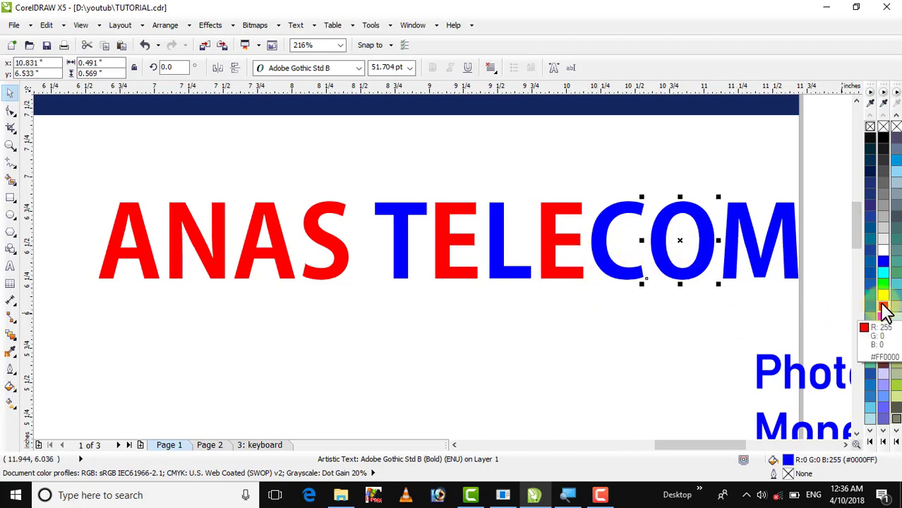
click(680, 319)
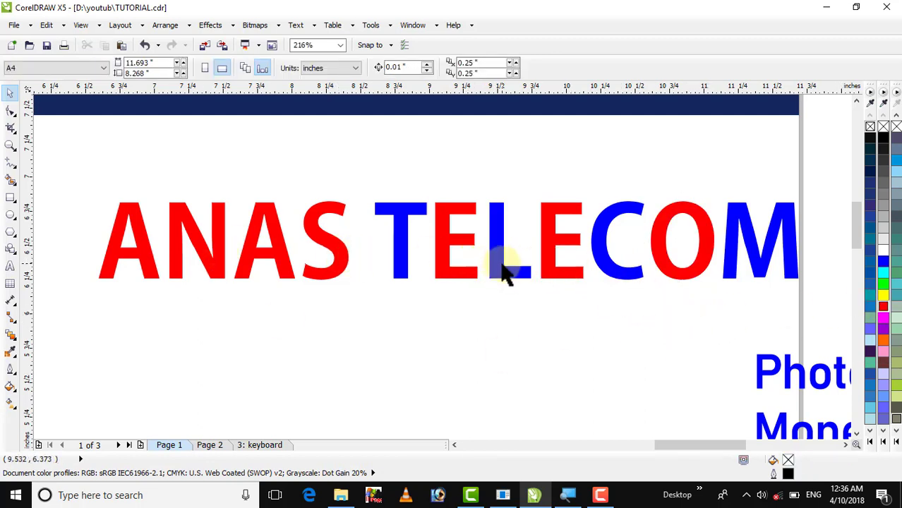
Select the two red E letters and the red O in TELECOM together and raise them about 0.2 inches
click(520, 159)
click(458, 210)
click(568, 217)
shift+click(670, 222)
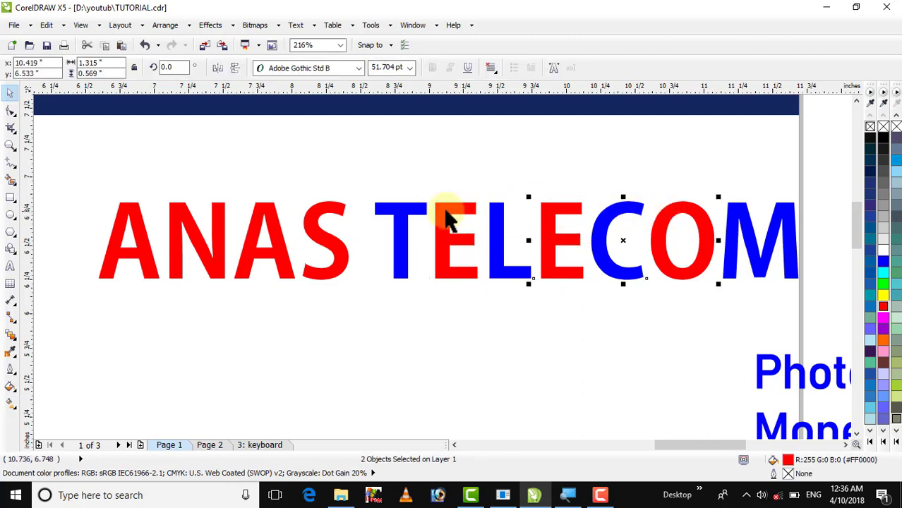
shift+click(444, 219)
drag(569, 242, 570, 212)
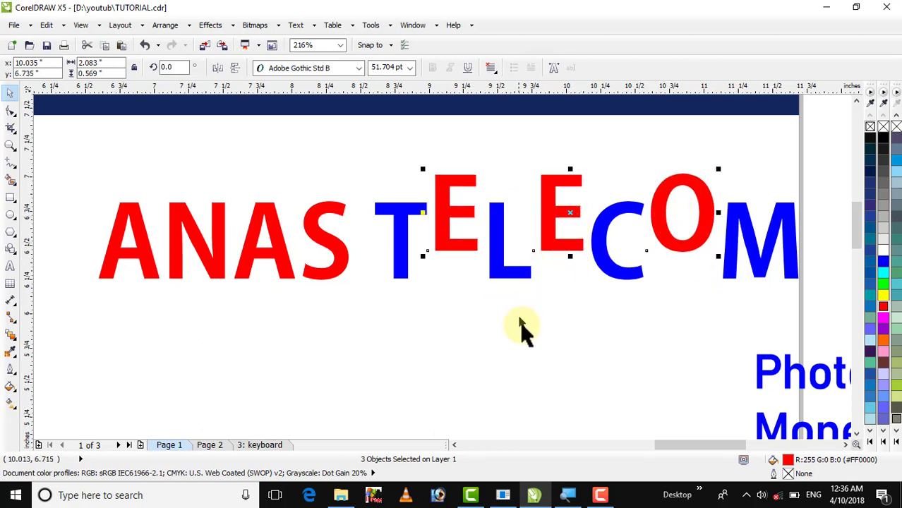
click(518, 324)
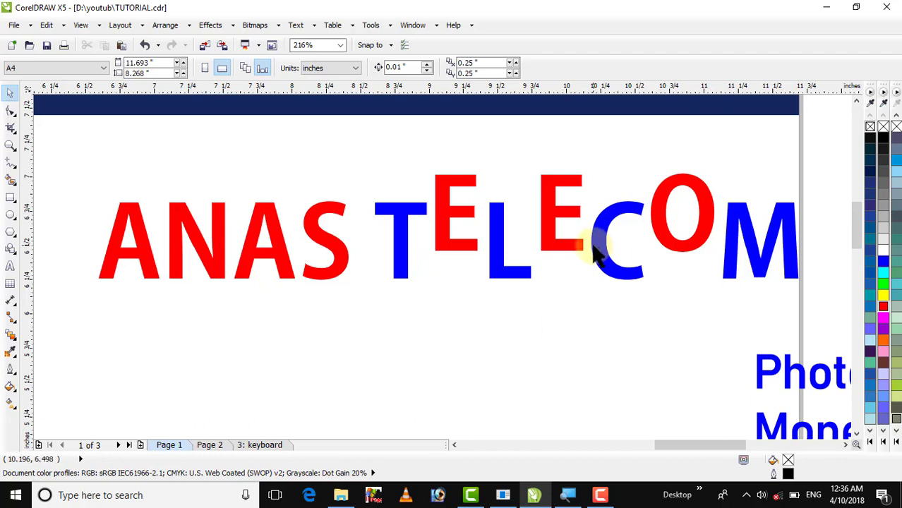
Undo the raising and recolouring of the TELECOM letters and the splitting of the word into letters
key(ctrl+z)
key(ctrl+z)
key(ctrl+z)
key(ctrl+z)
key(ctrl+z)
key(ctrl+z)
key(ctrl+z)
key(ctrl+z)
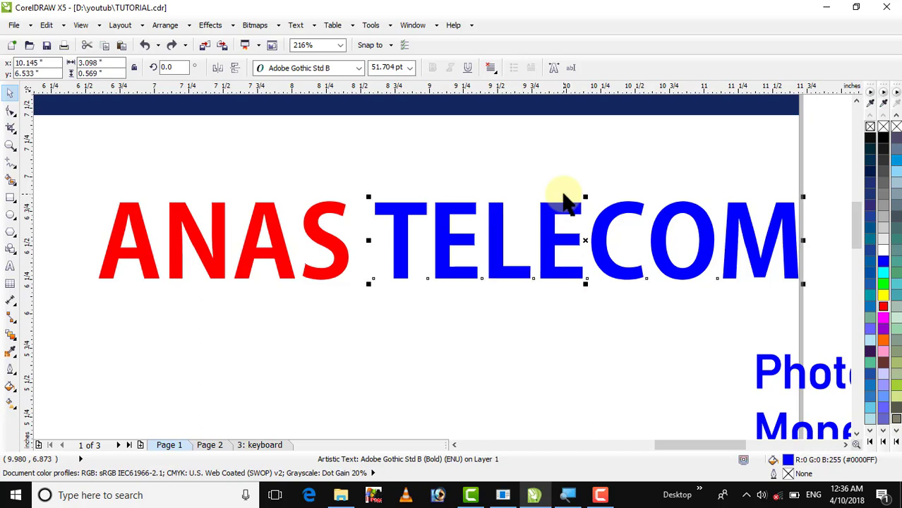
Undo the separate colouring and word splitting of ANAS TELECOM and show the whole page
click(459, 160)
mouse_move(402, 208)
mouse_down()
mouse_move(395, 222)
mouse_move(399, 216)
mouse_up()
key(shift+F4)
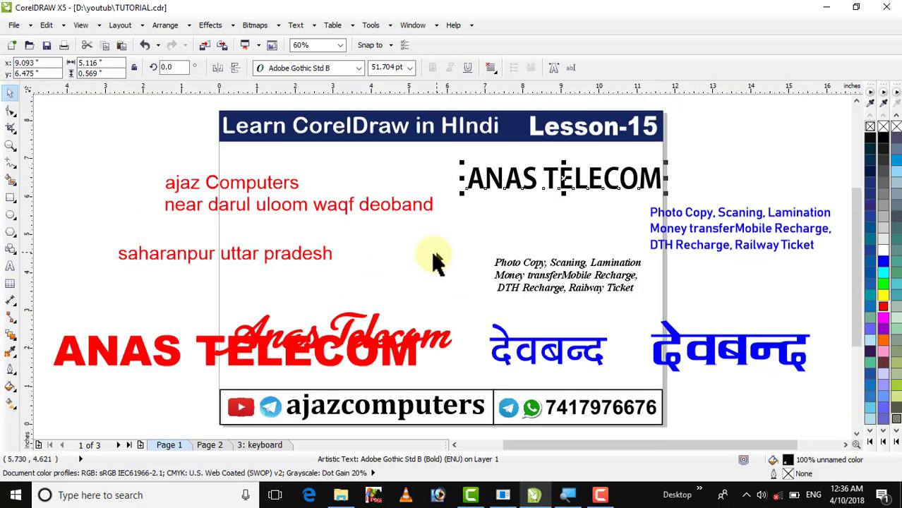
Show the individual character nodes of the black ANAS TELECOM text with the Shape tool
click(294, 144)
click(12, 144)
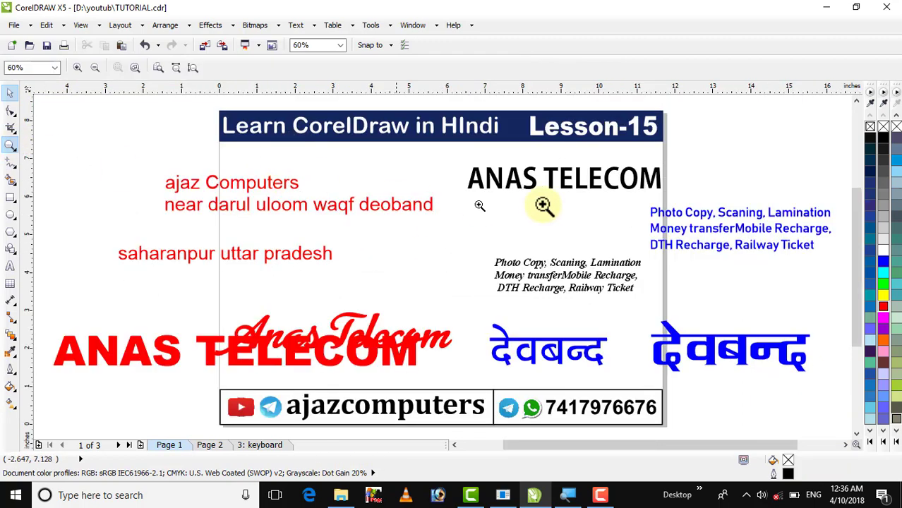
drag(453, 157, 673, 207)
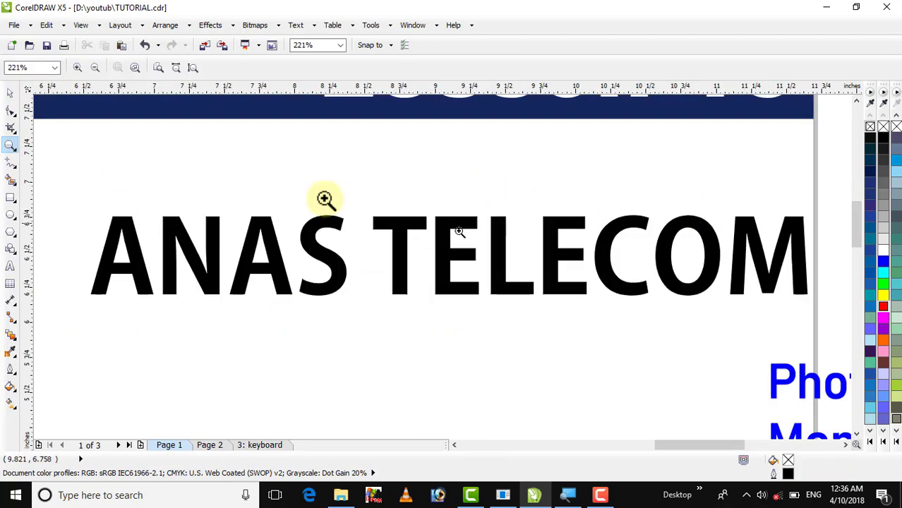
click(10, 93)
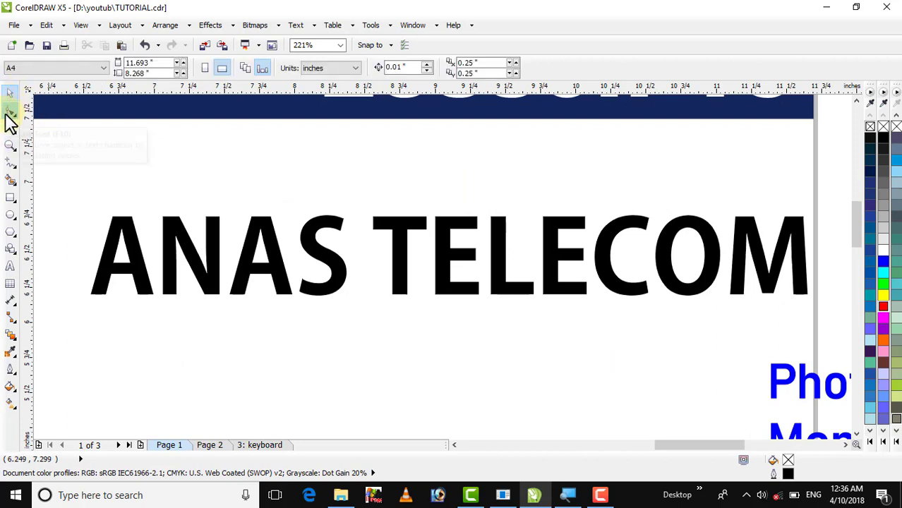
click(10, 112)
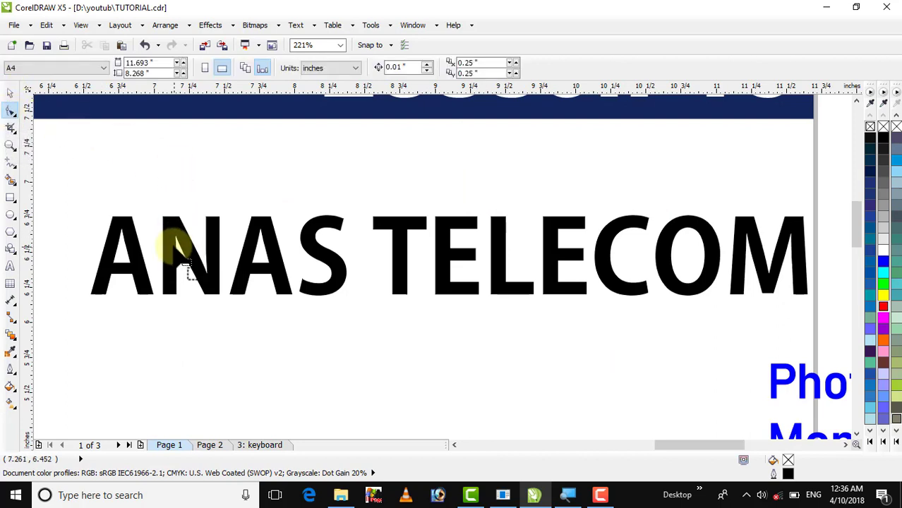
click(125, 262)
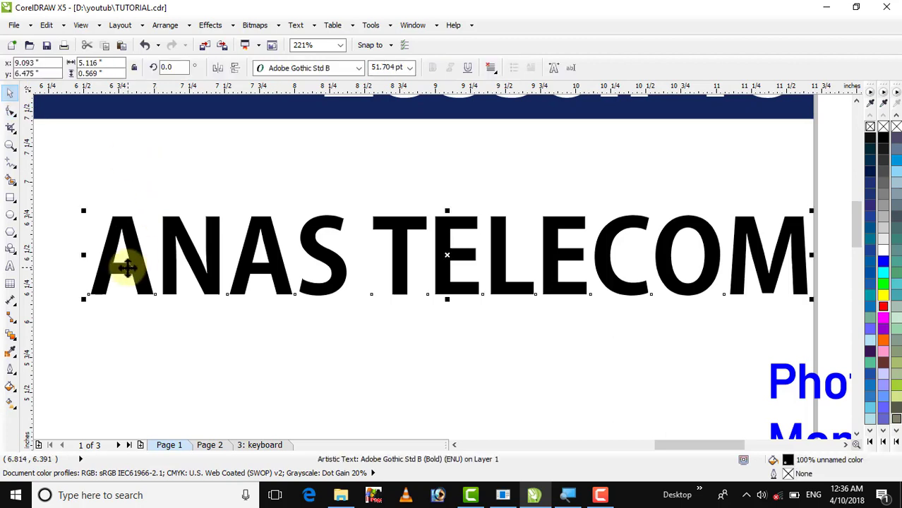
click(10, 113)
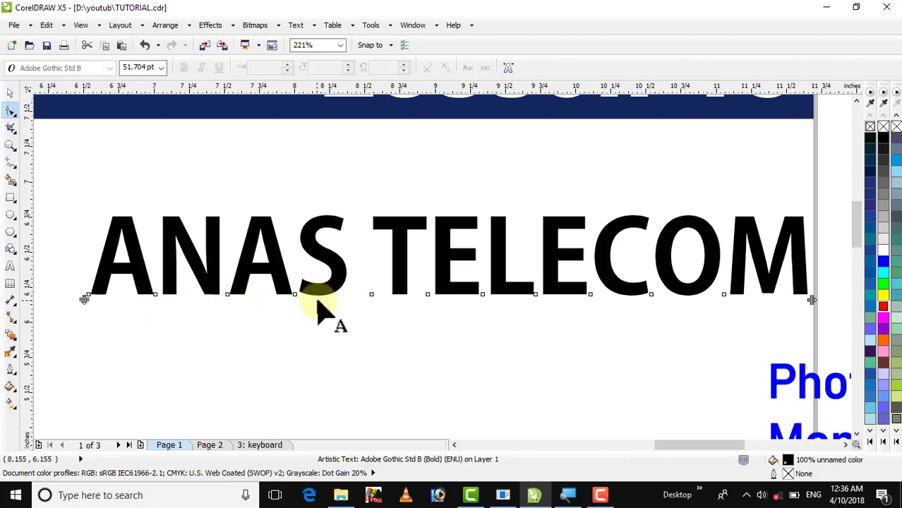
Raise the first E, second E and O of TELECOM one at a time, shifting the second E about 18% and the O about 25%
click(426, 294)
drag(427, 293, 429, 280)
key(ctrl+z)
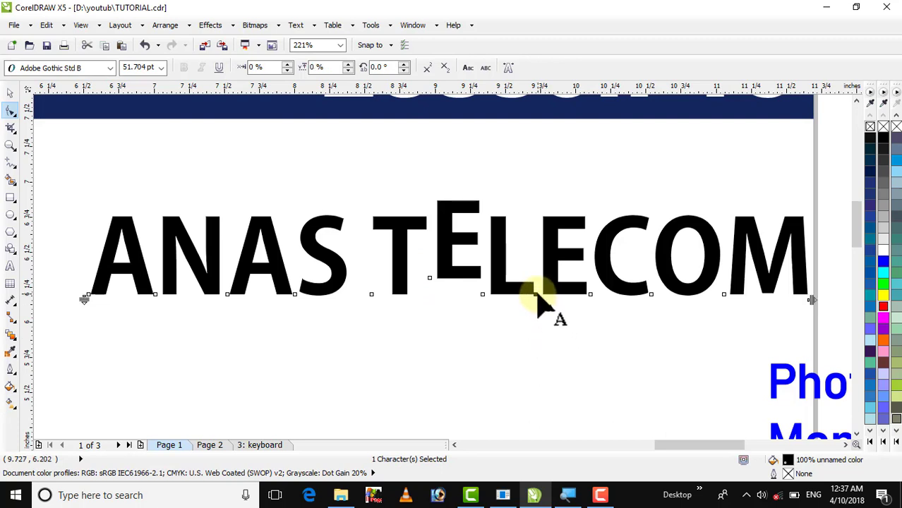
drag(537, 295, 538, 277)
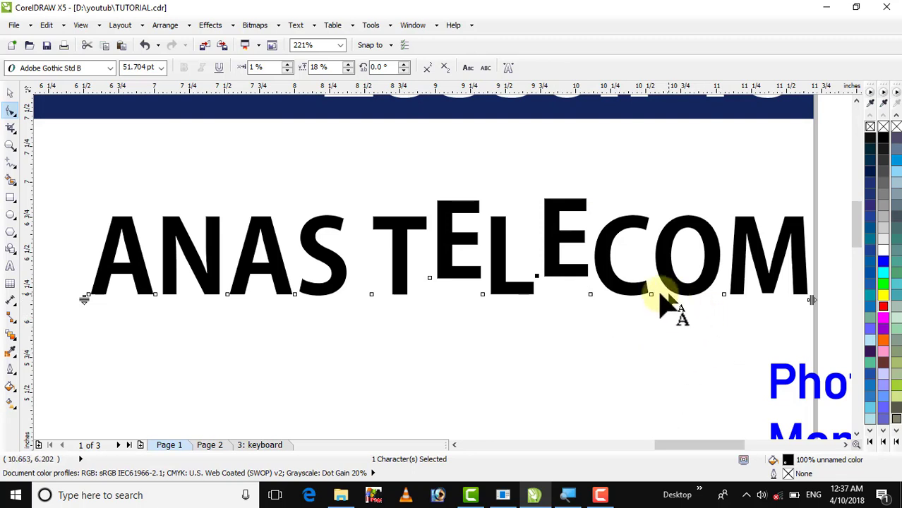
drag(652, 295, 657, 266)
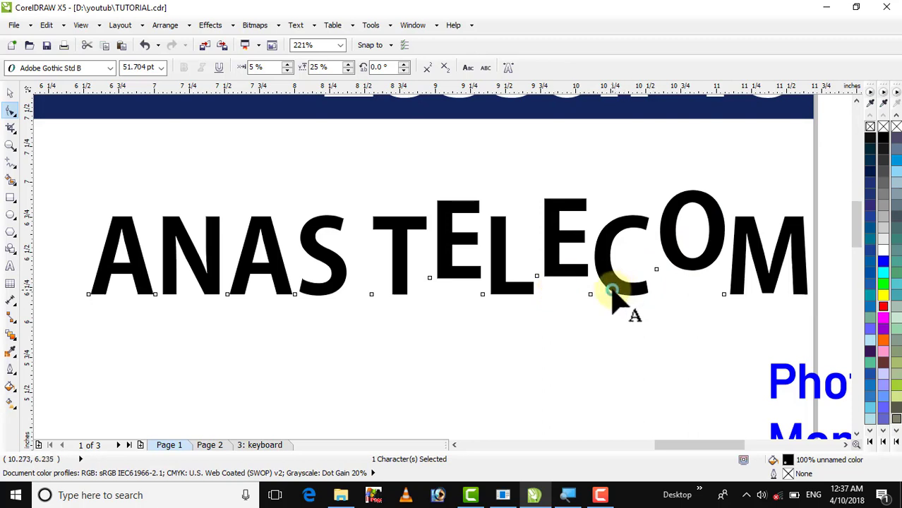
Undo the separate raising of the two letters E and the O in TELECOM
key(ctrl+z)
key(ctrl+z)
key(ctrl+z)
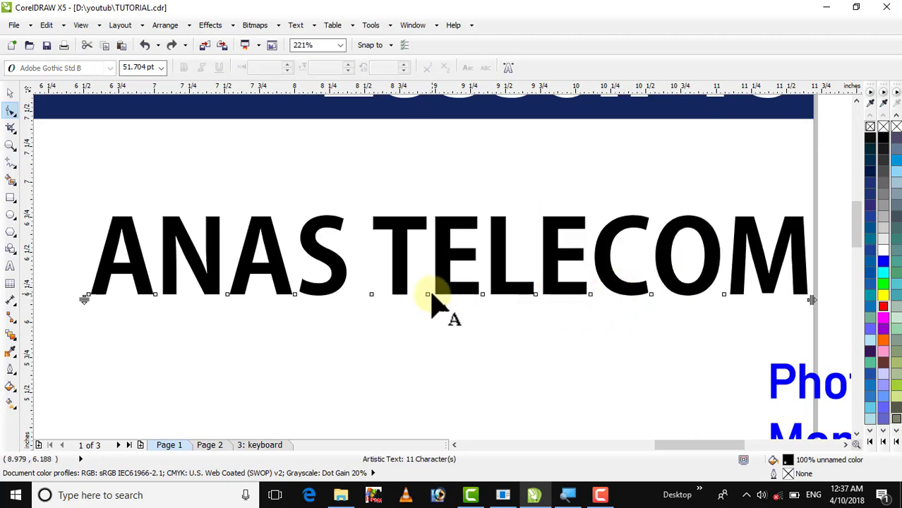
Select the nodes of both letters E and the O in TELECOM together and raise them about 29%
click(428, 295)
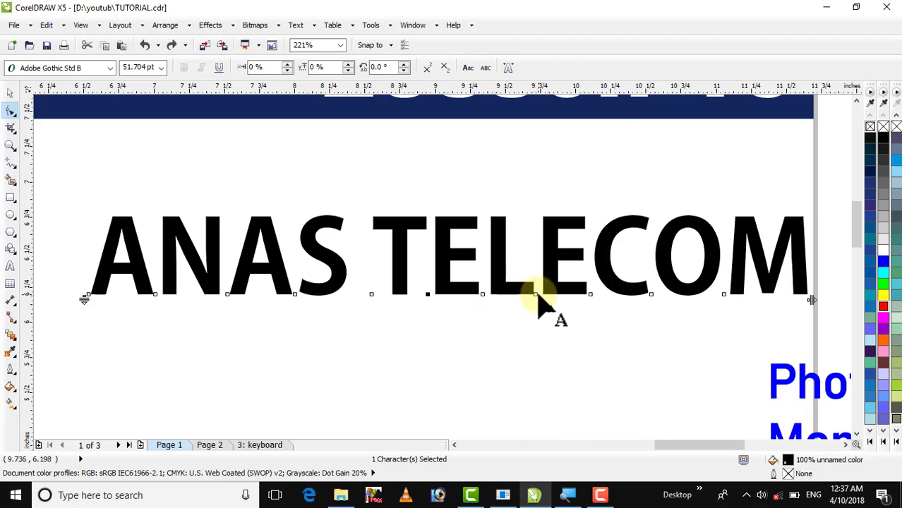
click(427, 294)
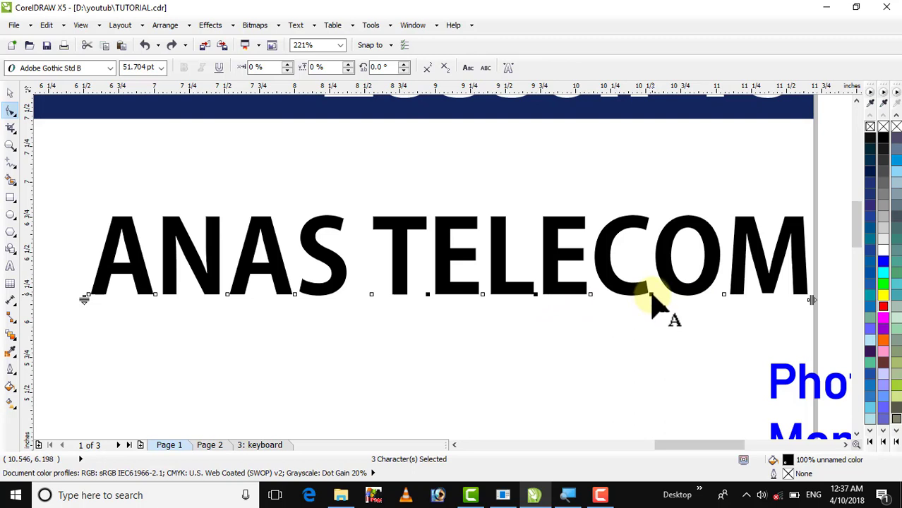
drag(650, 295, 654, 262)
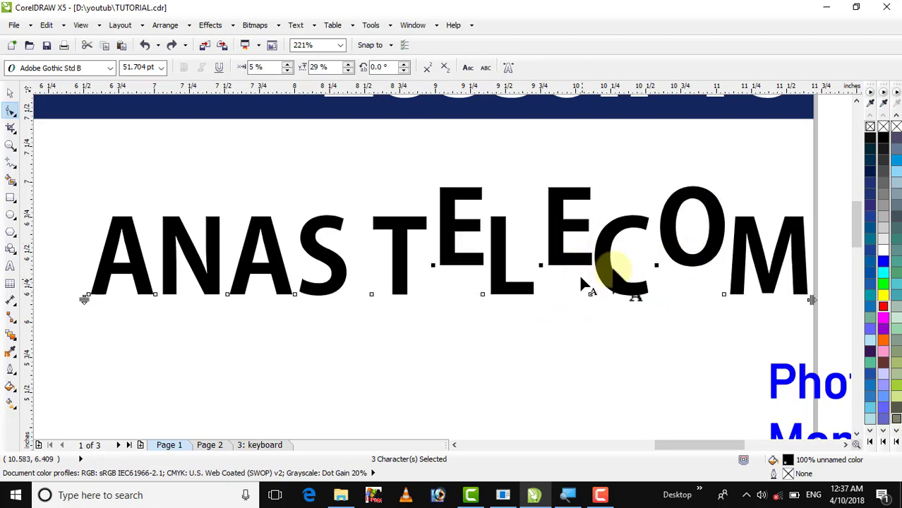
Fill the whole ANAS TELECOM text with red and move it about 0.37 inches to the left
click(12, 92)
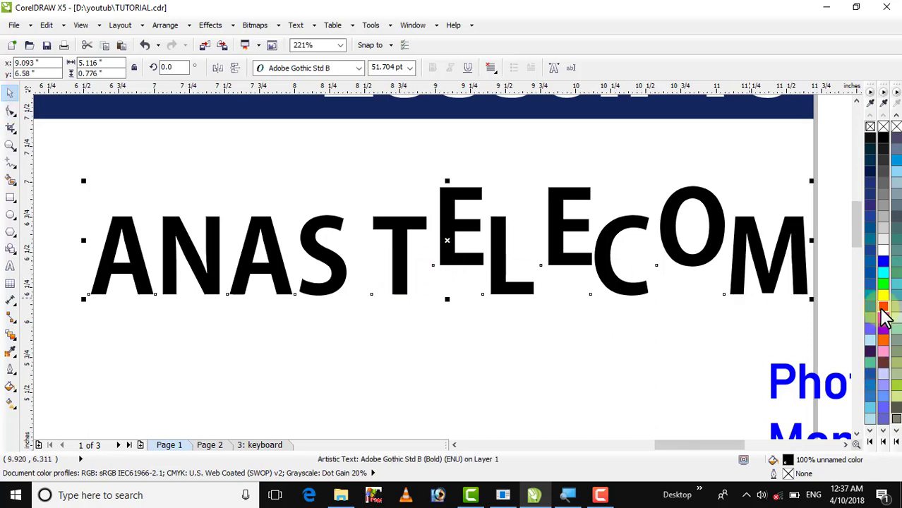
click(883, 306)
click(584, 241)
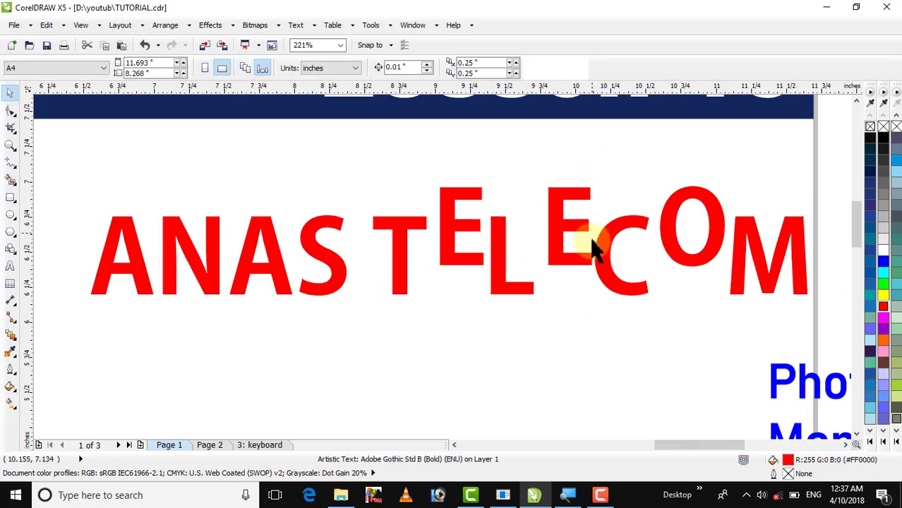
drag(604, 257, 540, 253)
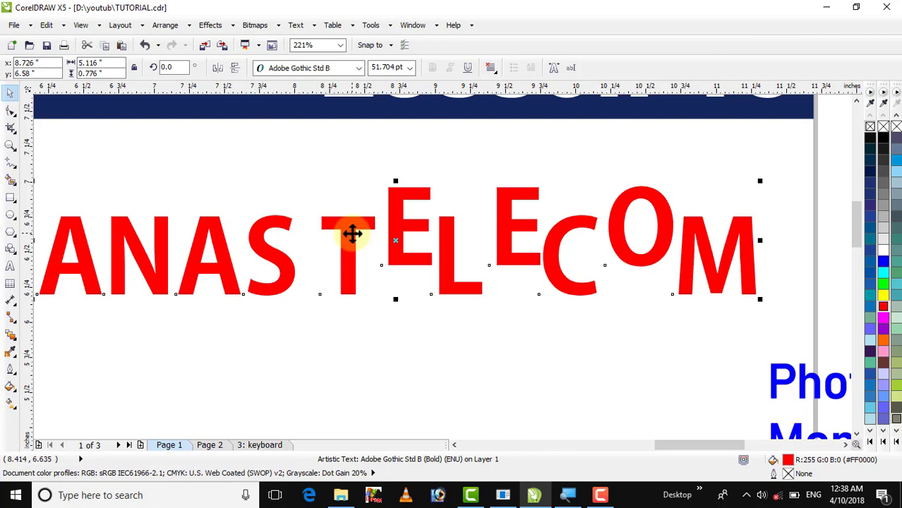
Undo the move, red fill and letter raising of ANAS TELECOM, and leave the text deselected
key(ctrl+z)
key(ctrl+z)
key(ctrl+z)
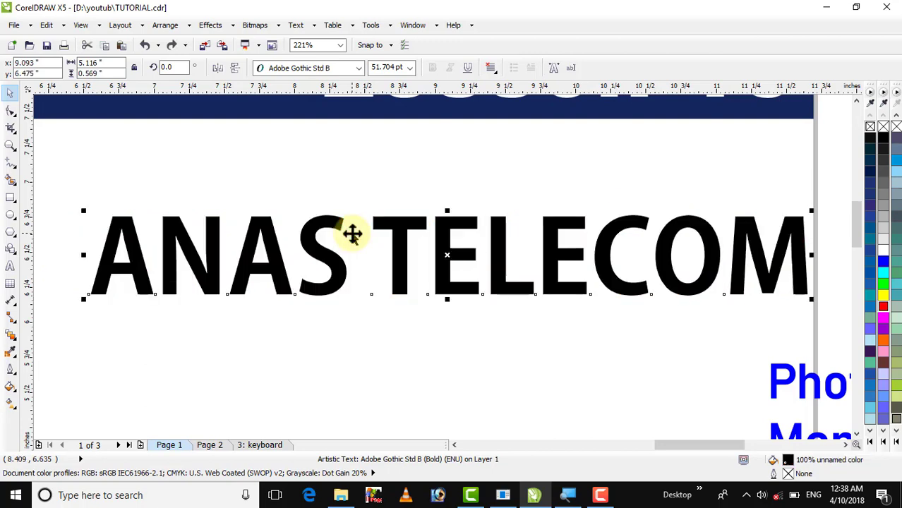
key(F4)
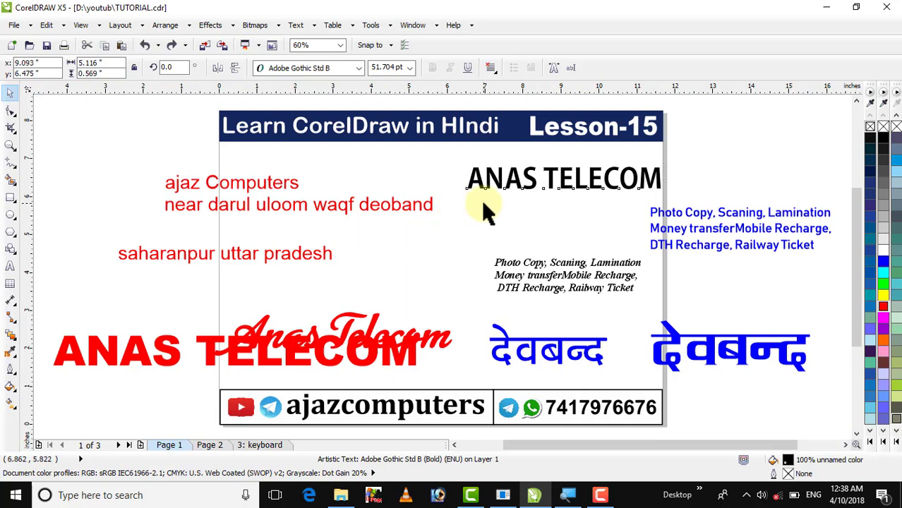
click(482, 200)
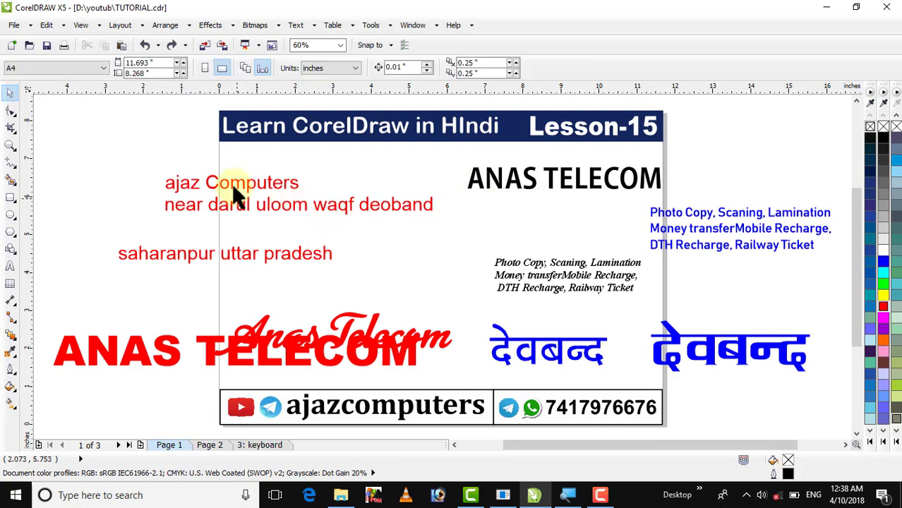
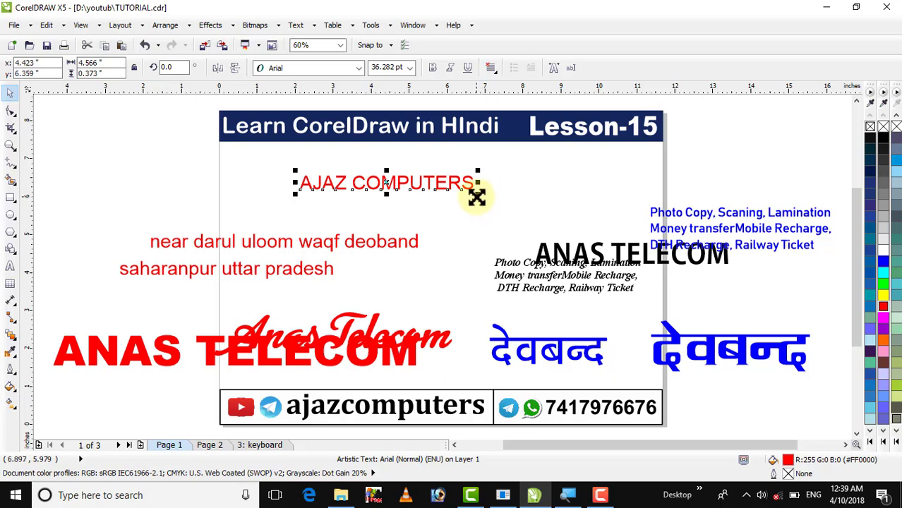
Enlarge AJAZ COMPUTERS to about 7.7 inches wide and centre it horizontally on the dark blue header band
drag(477, 194, 501, 219)
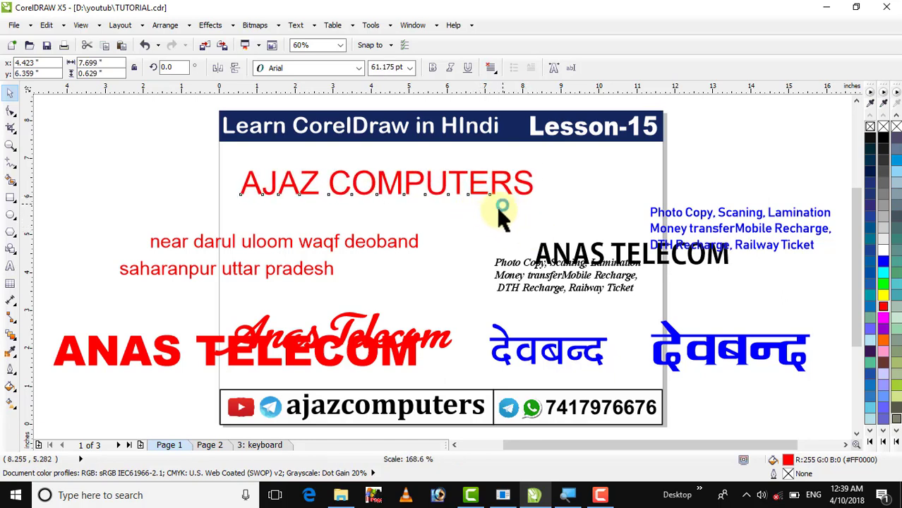
shift+click(512, 130)
key(c)
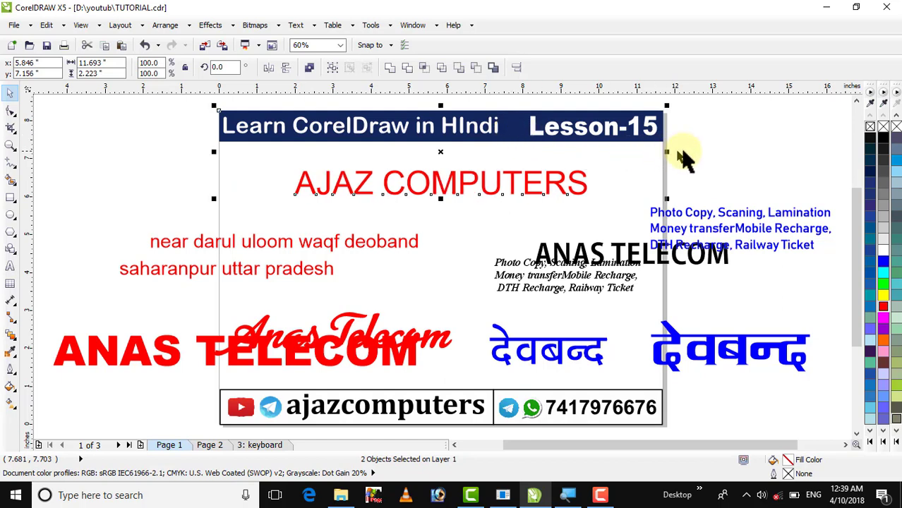
click(681, 151)
Set the AJAZ COMPUTERS font to Arial Black and move the text slightly up and left beneath the header band
click(550, 184)
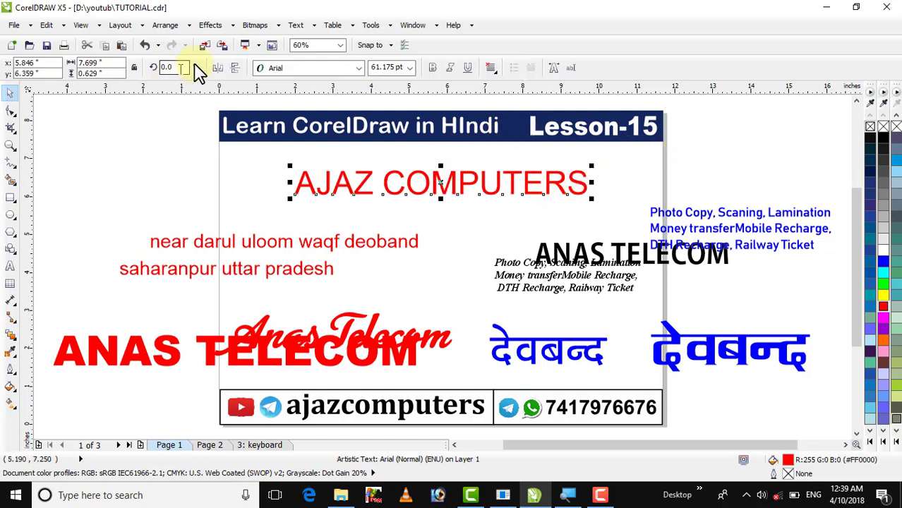
click(359, 68)
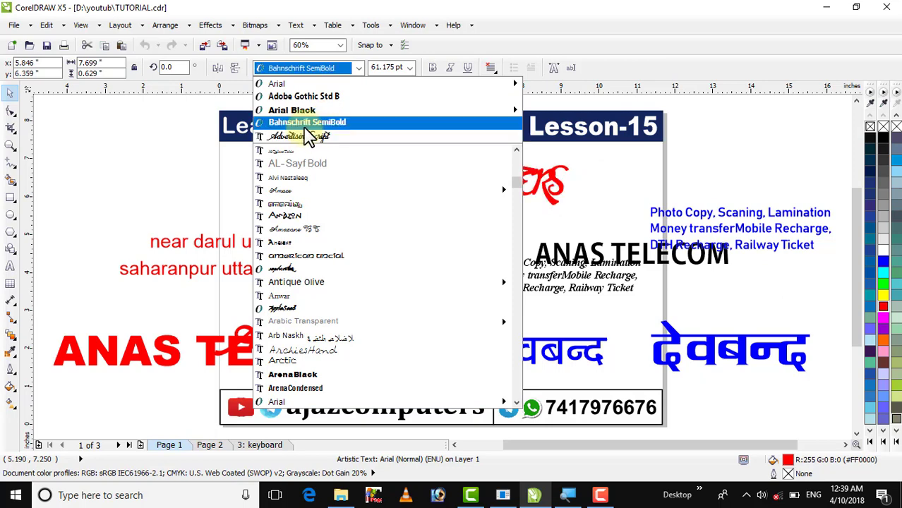
click(303, 113)
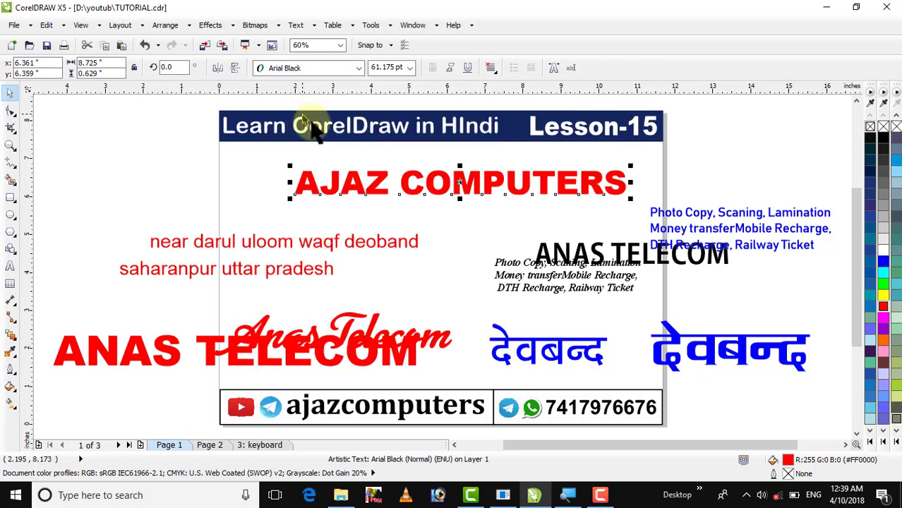
drag(475, 176, 468, 171)
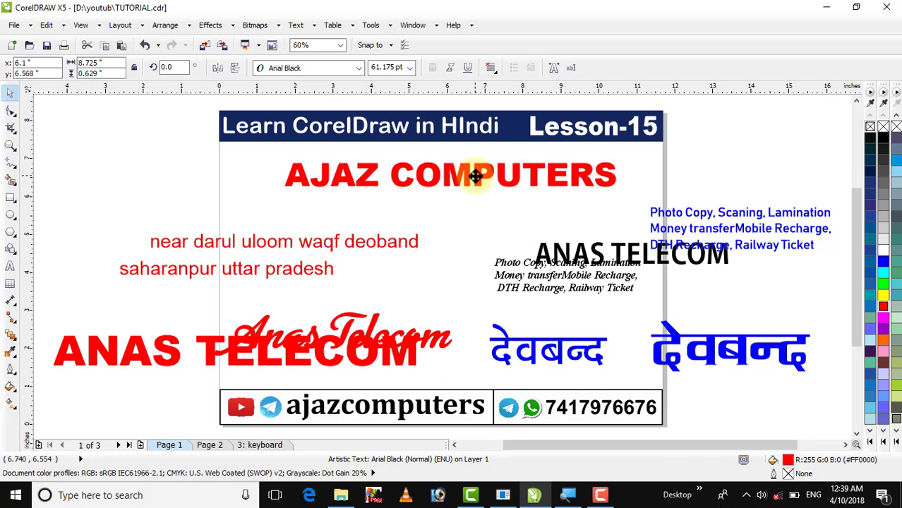
click(405, 201)
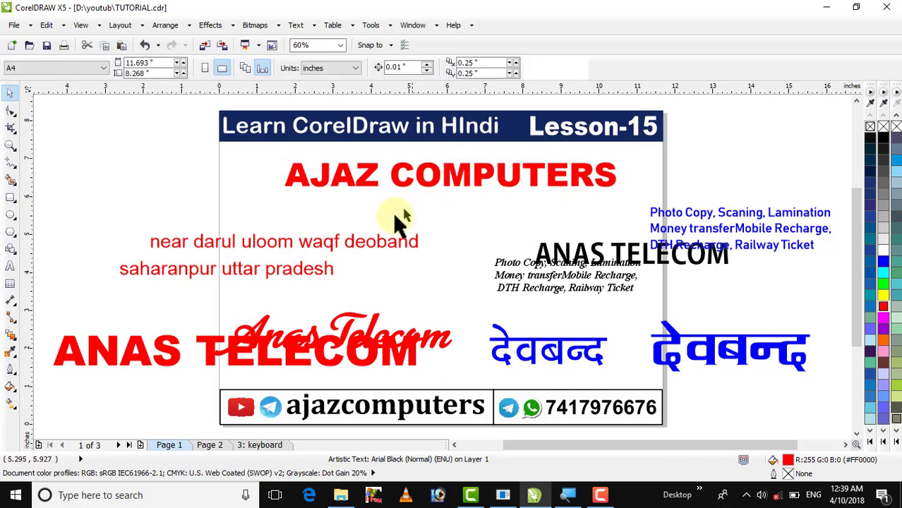
Move the first red address line directly beneath AJAZ COMPUTERS and change its capitalization to Title Case
click(347, 241)
drag(331, 243, 490, 217)
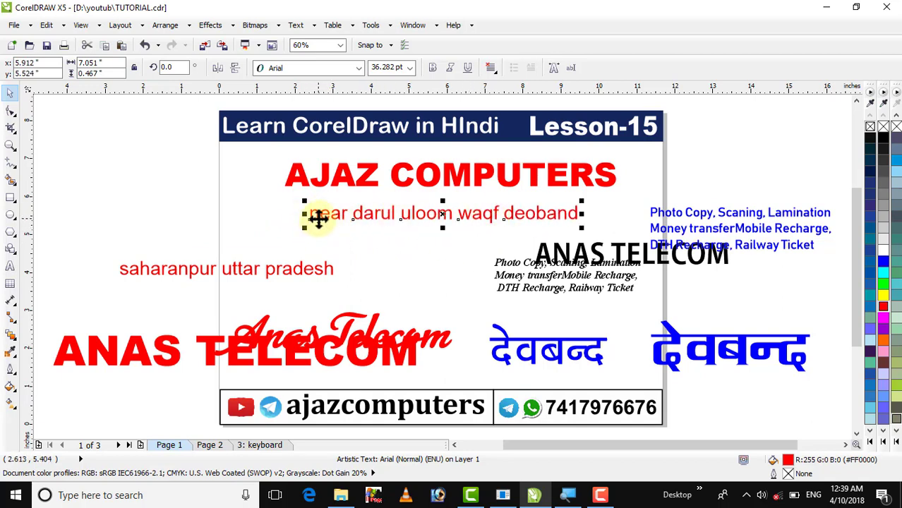
click(296, 27)
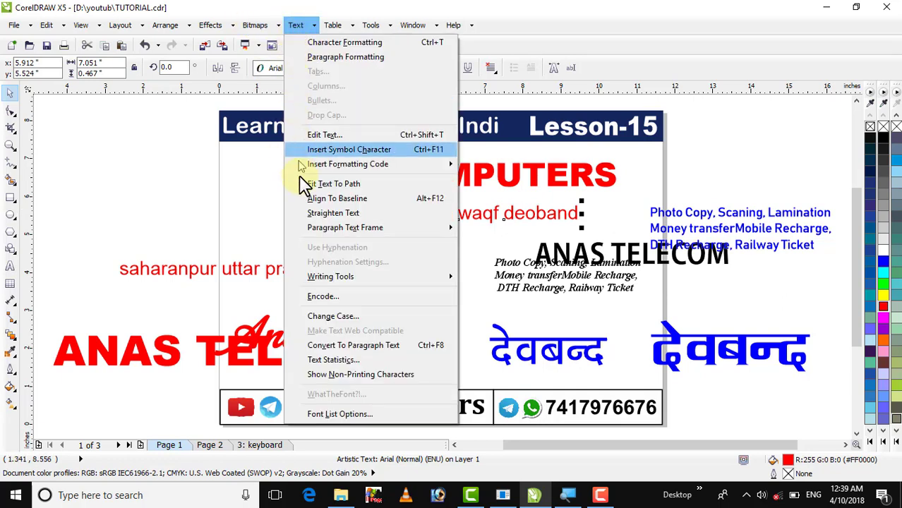
click(319, 317)
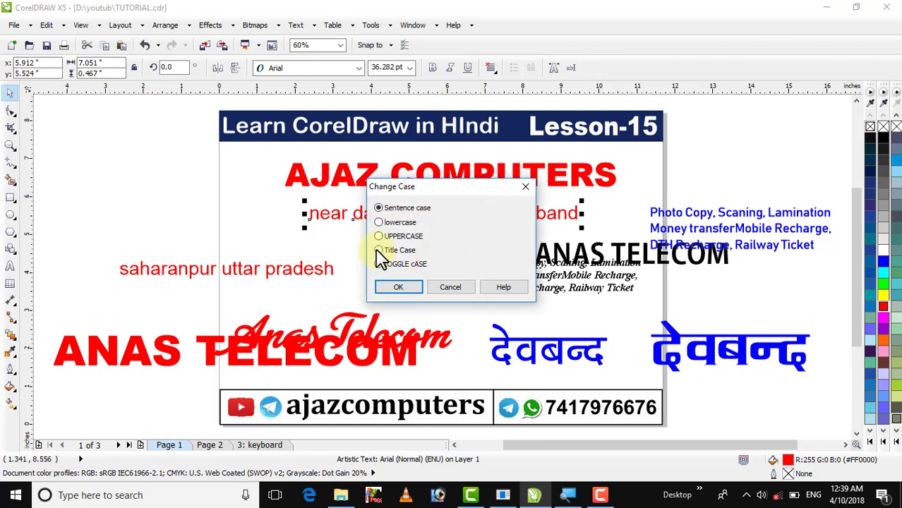
click(392, 288)
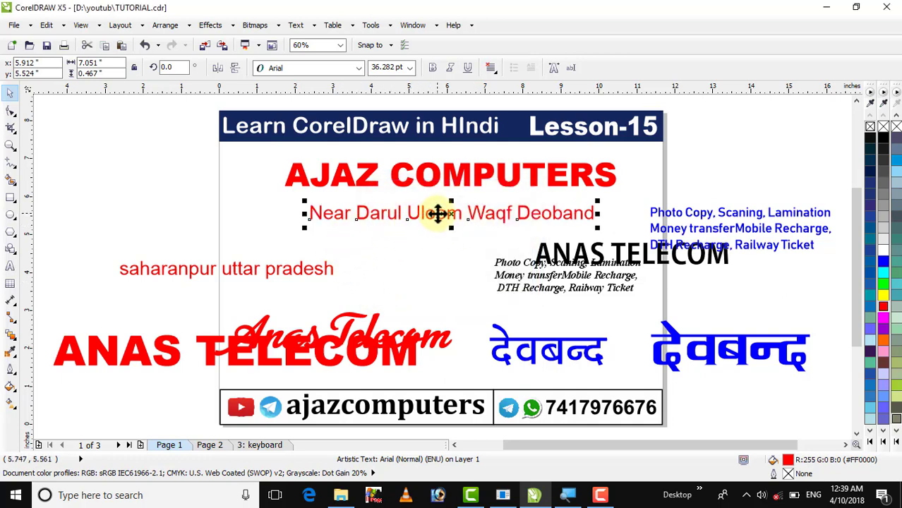
Centre the first address line horizontally under AJAZ COMPUTERS and raise it about 0.16 inches
shift+click(455, 185)
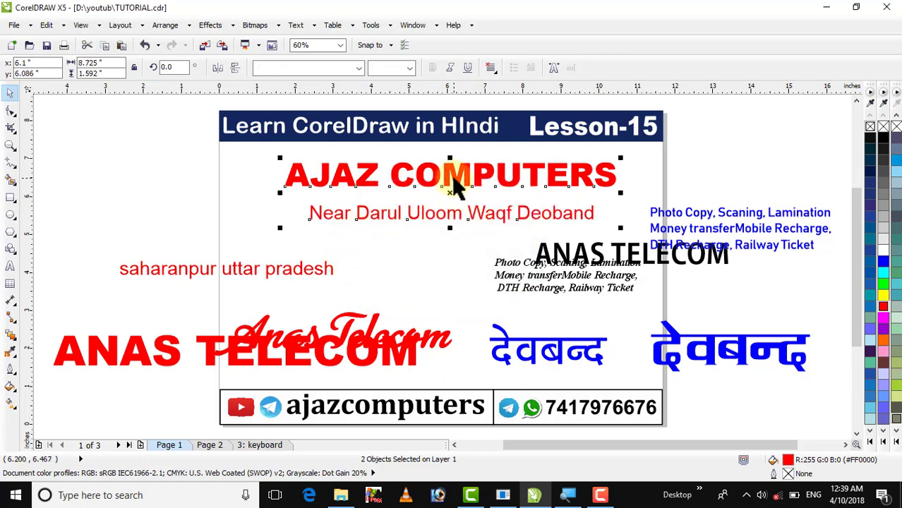
click(429, 245)
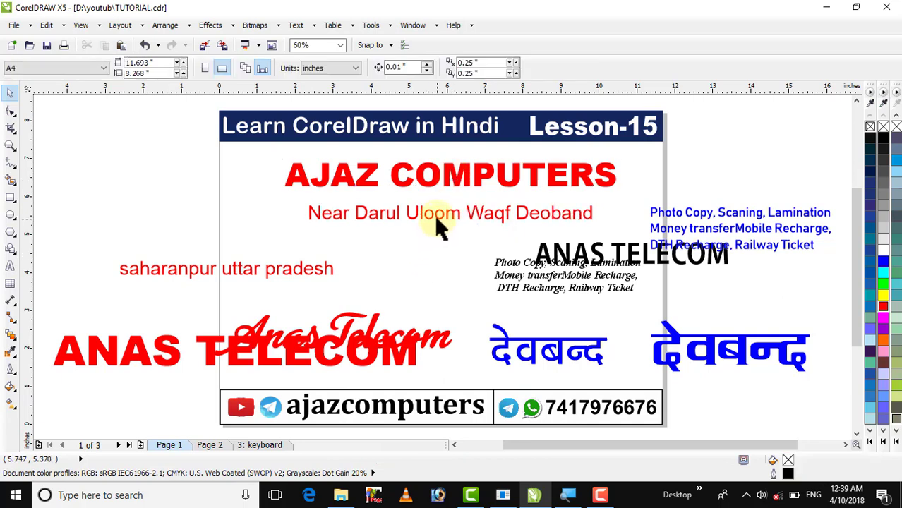
drag(433, 213, 433, 207)
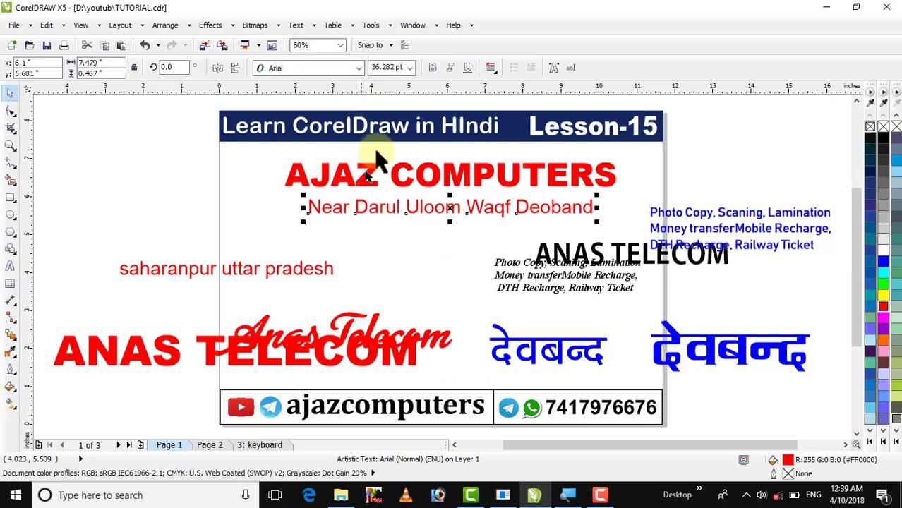
Try bold and italic styling on the first address line under AJAZ COMPUTERS and return it to regular
click(431, 68)
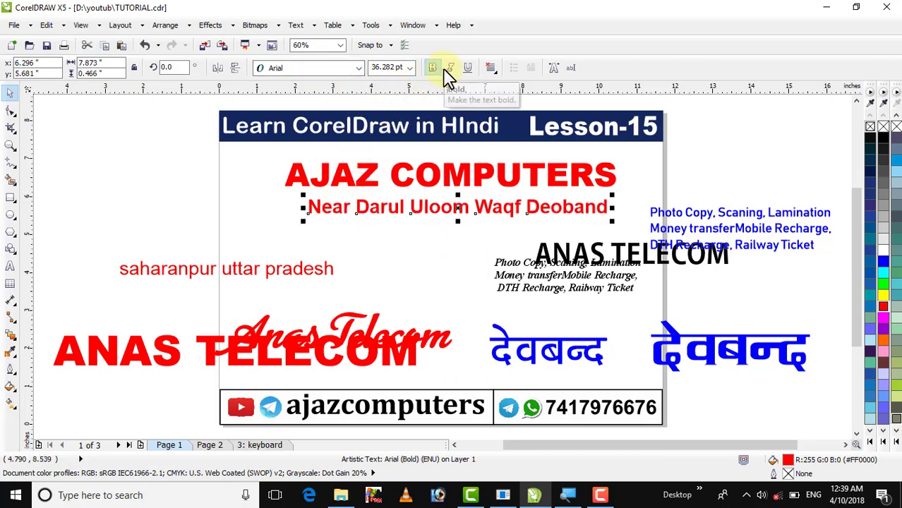
click(444, 69)
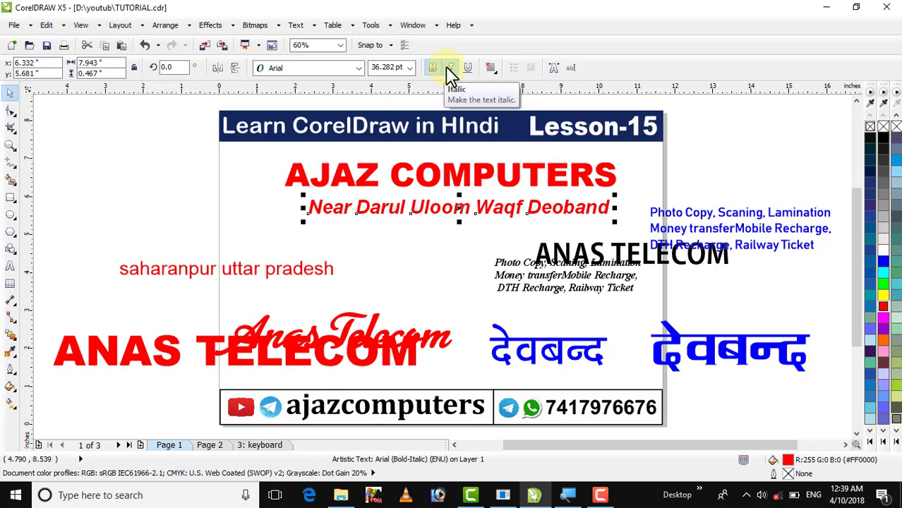
click(450, 69)
click(433, 68)
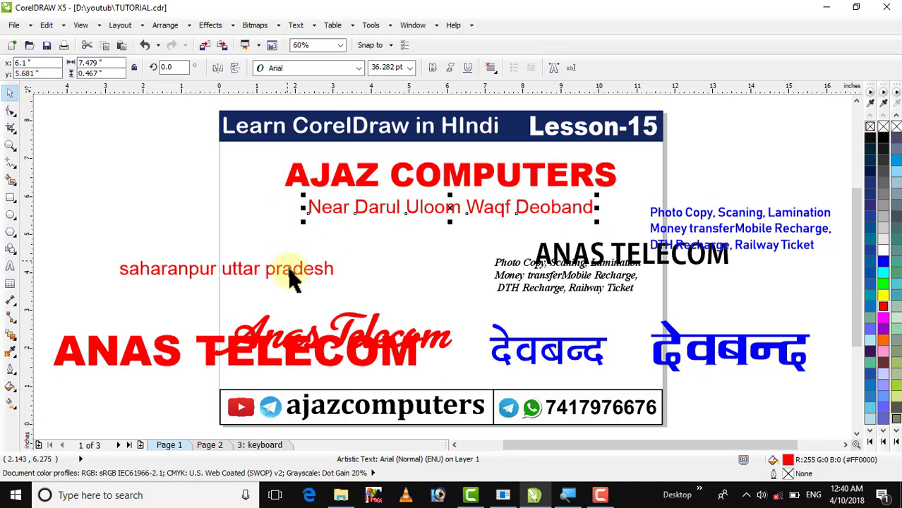
Raise the script Anas Telecom text above the bold ANAS TELECOM, to about 3.4, 3.0 inches
drag(351, 324, 356, 301)
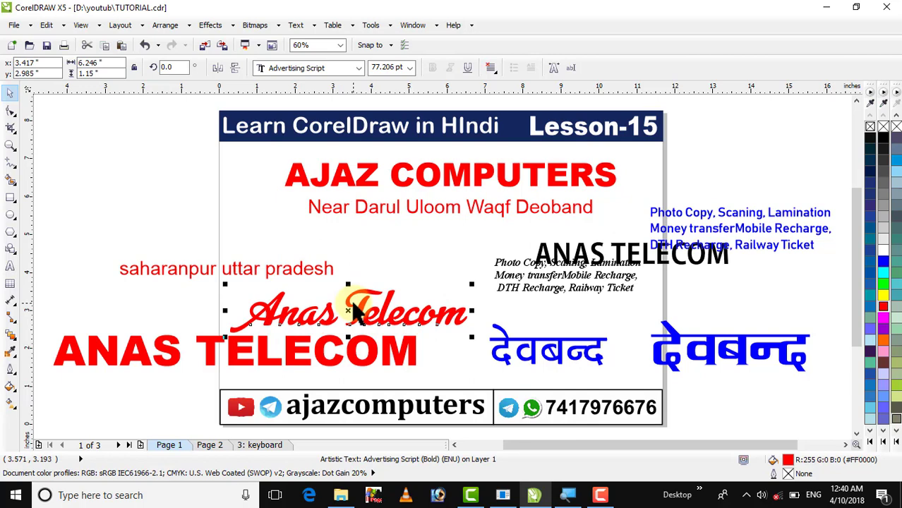
Switch to the Untitled-1.cdr document and examine the middle business card with the script Anas Telecom title
click(418, 29)
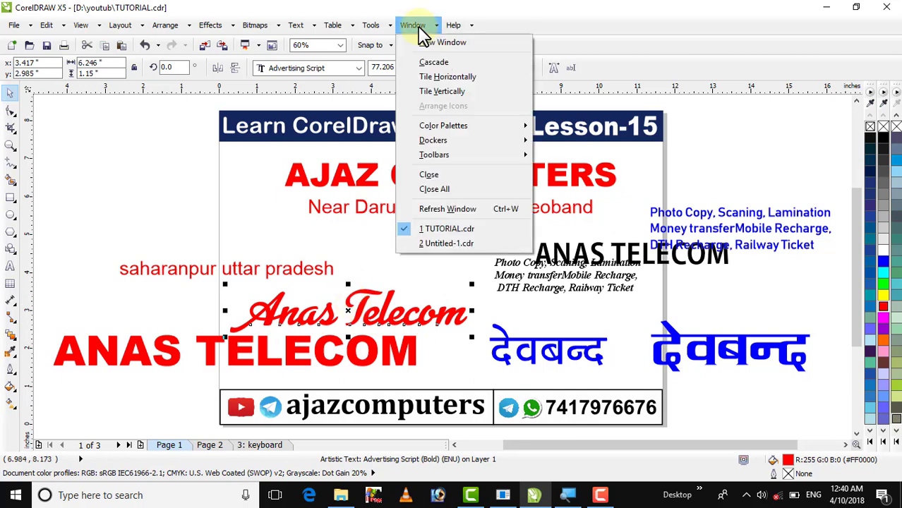
click(416, 243)
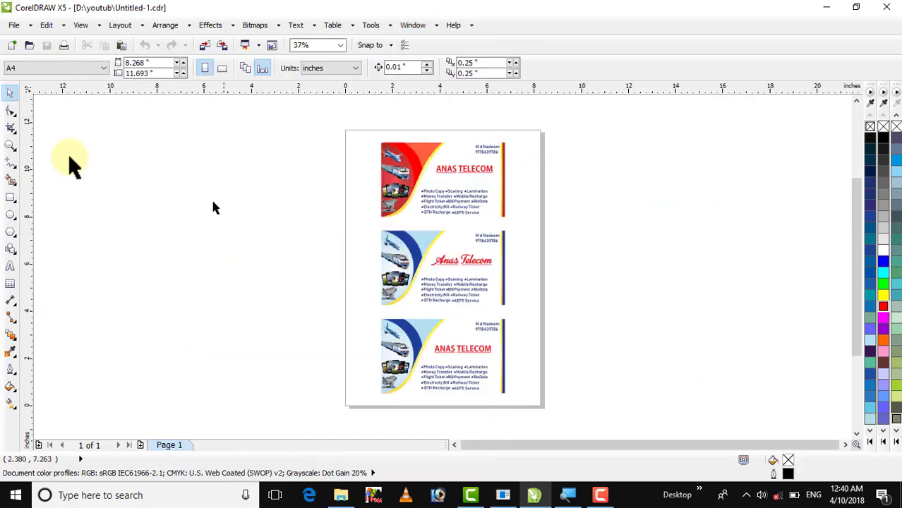
click(10, 145)
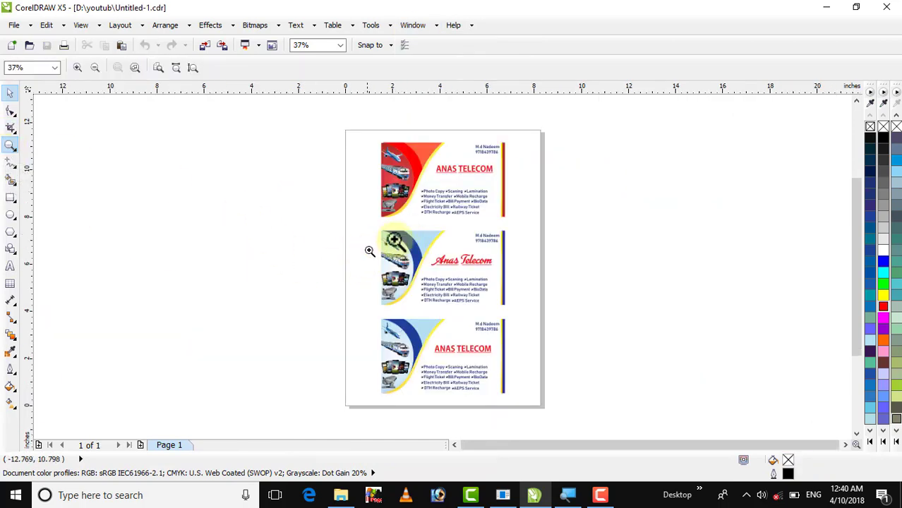
drag(368, 219, 515, 317)
drag(216, 129, 678, 407)
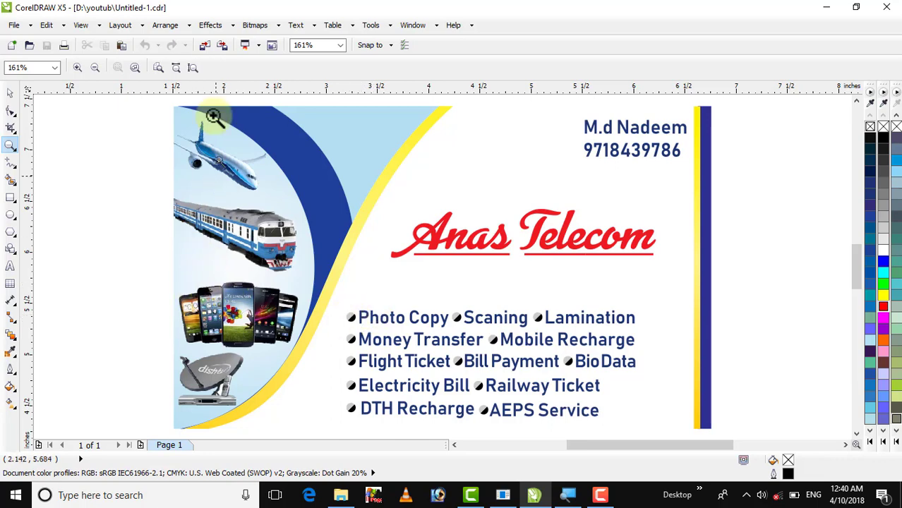
click(11, 93)
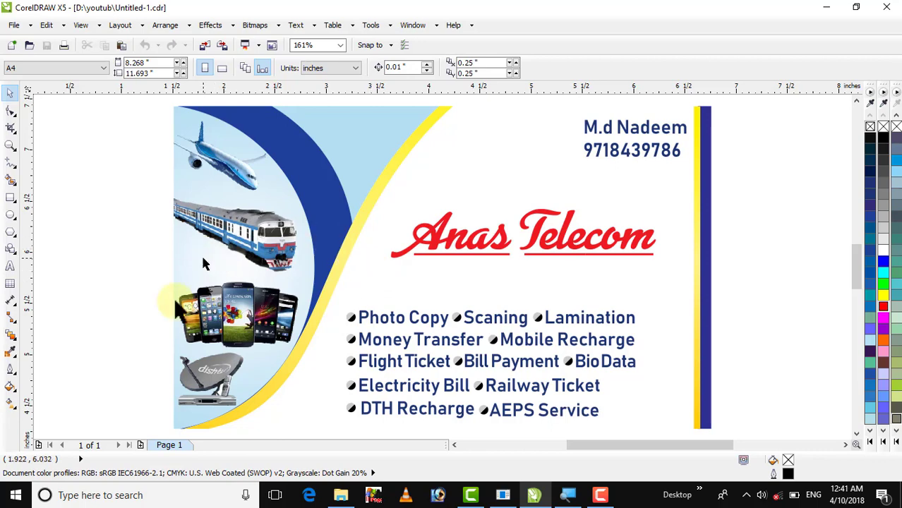
Compare the title styling of the middle and bottom Anas Telecom cards, first individually and then together
key(F4)
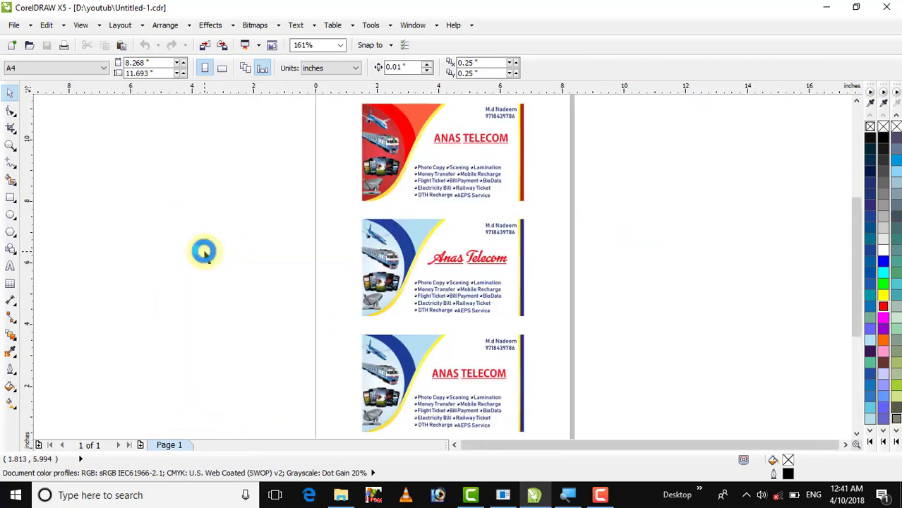
click(9, 144)
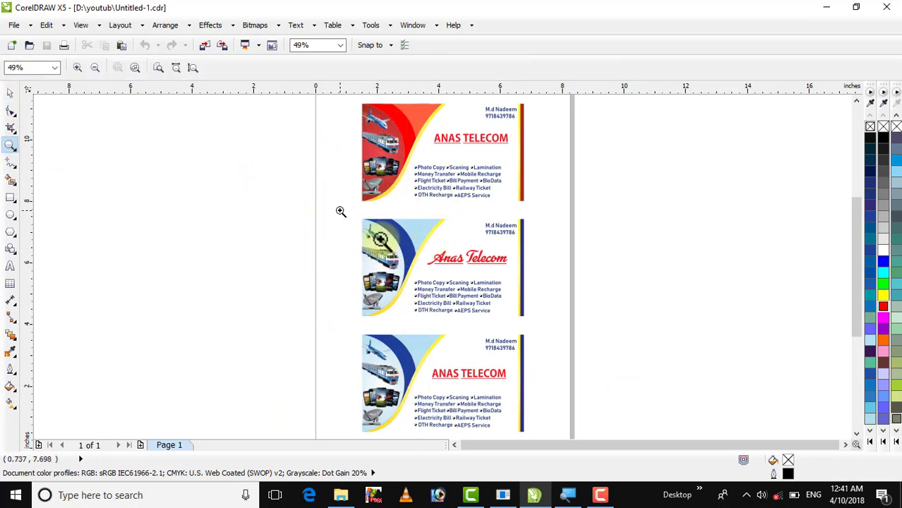
drag(340, 211, 565, 329)
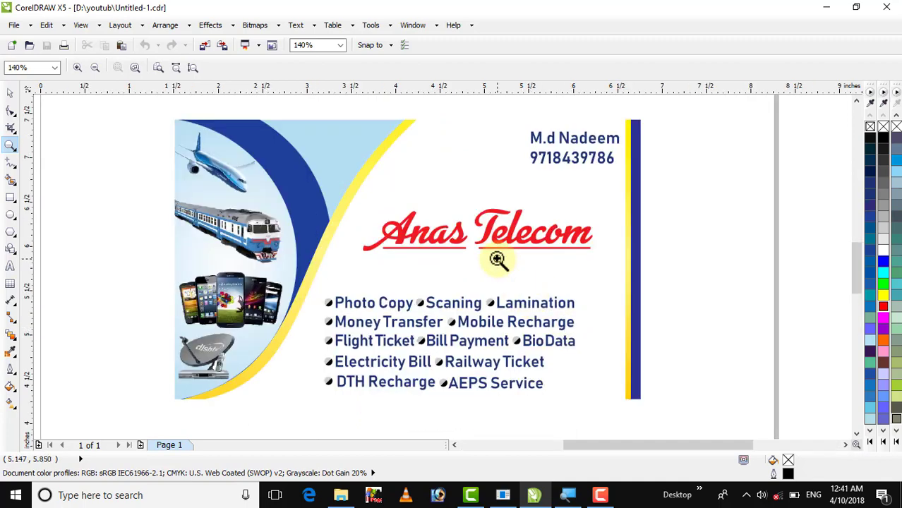
right_click(496, 256)
drag(346, 319, 553, 423)
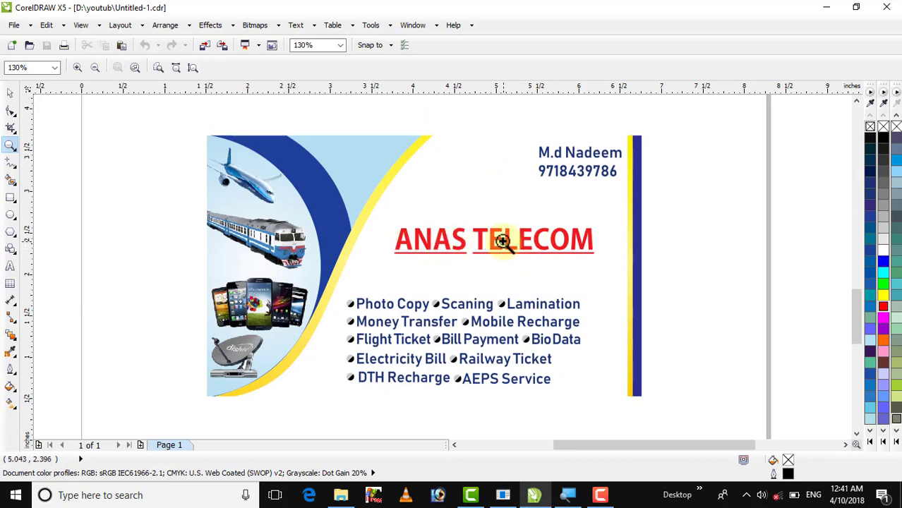
right_click(497, 241)
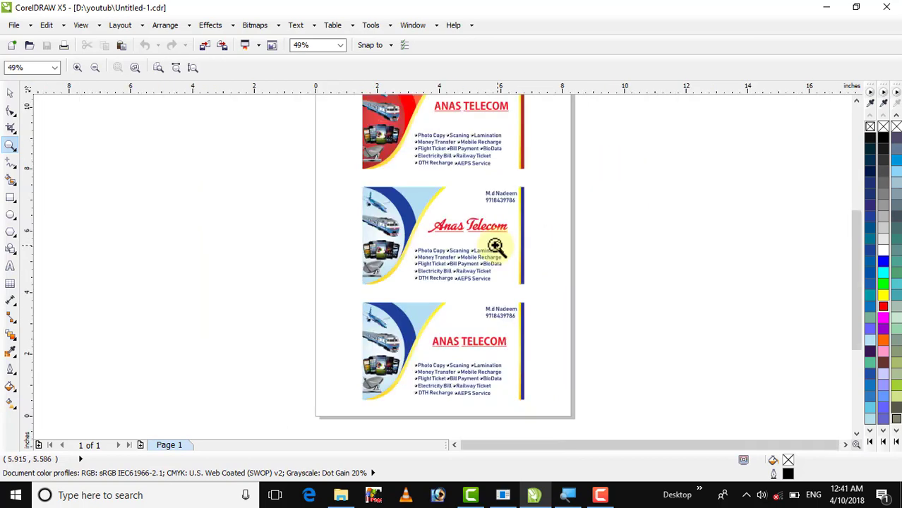
drag(354, 175, 543, 410)
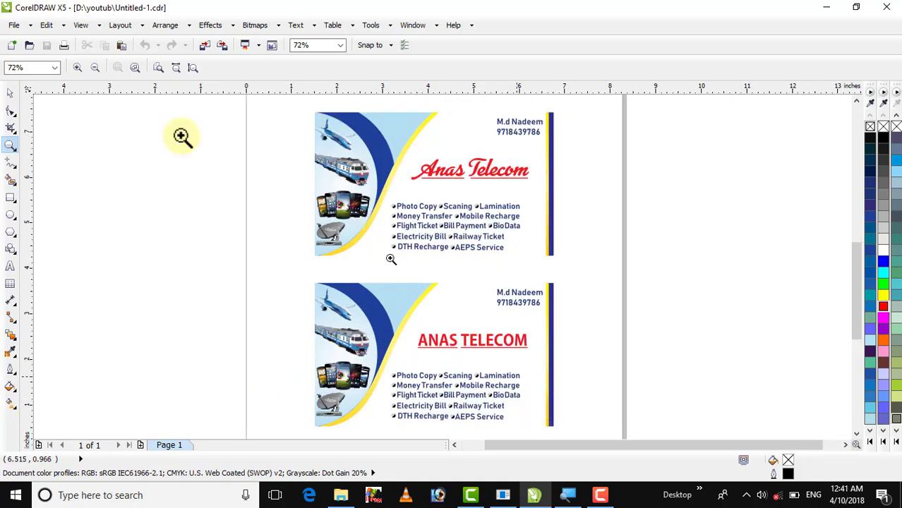
Preview the two blue Anas Telecom cards in full-screen mode and return to normal editing
click(90, 28)
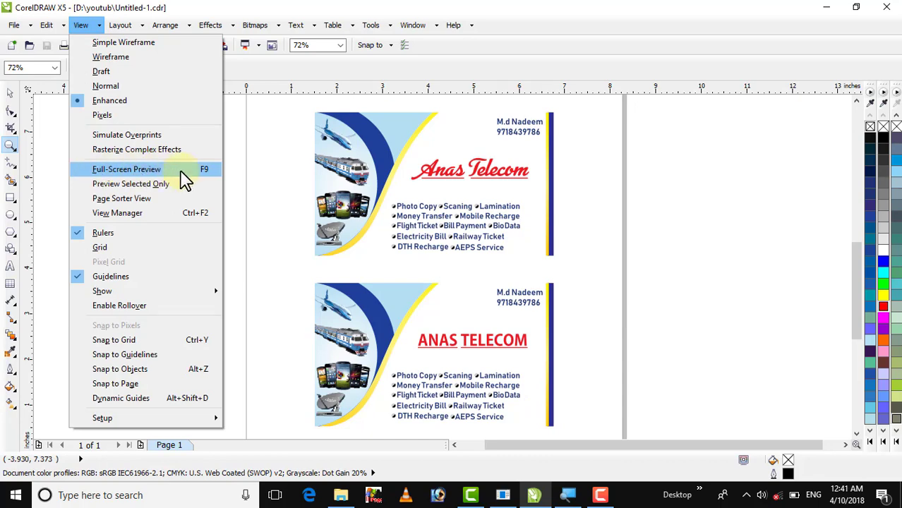
click(136, 170)
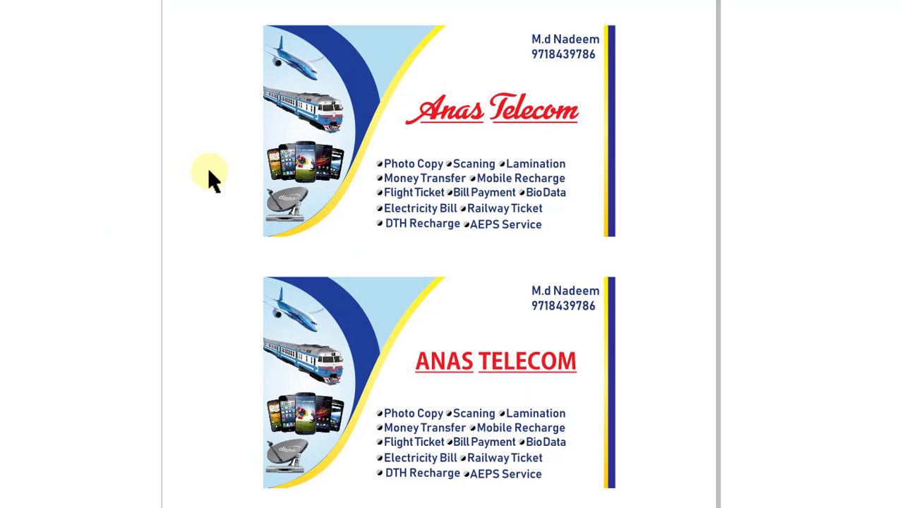
click(315, 161)
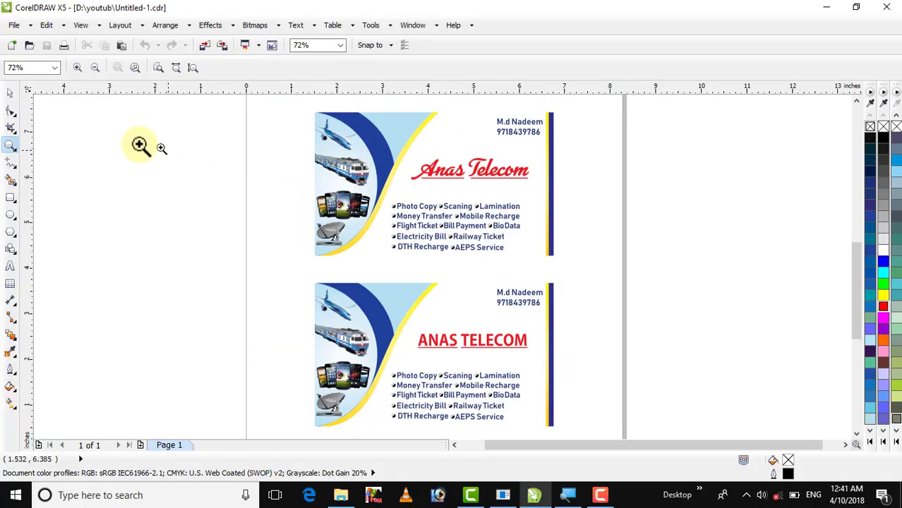
click(9, 94)
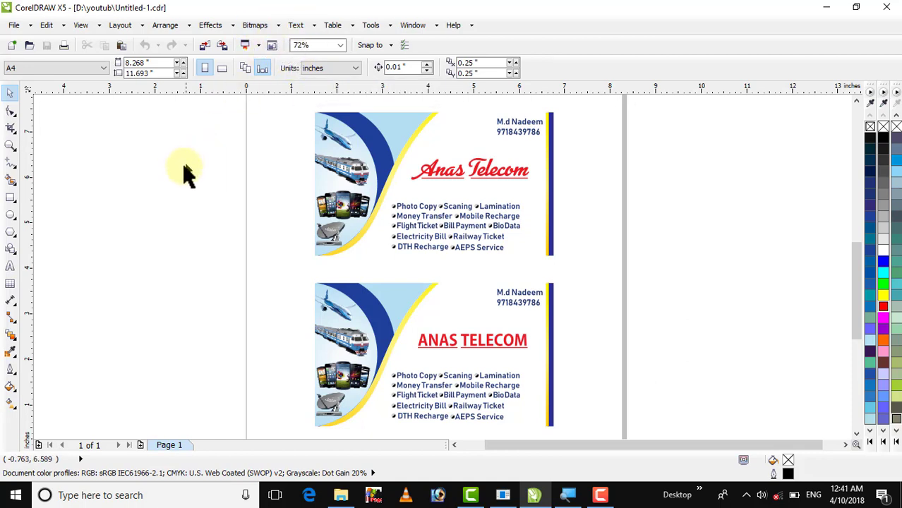
Return to TUTORIAL.cdr and draw a horizontal freehand line about 11 inches long in the empty area left of the page
key(ctrl+Tab)
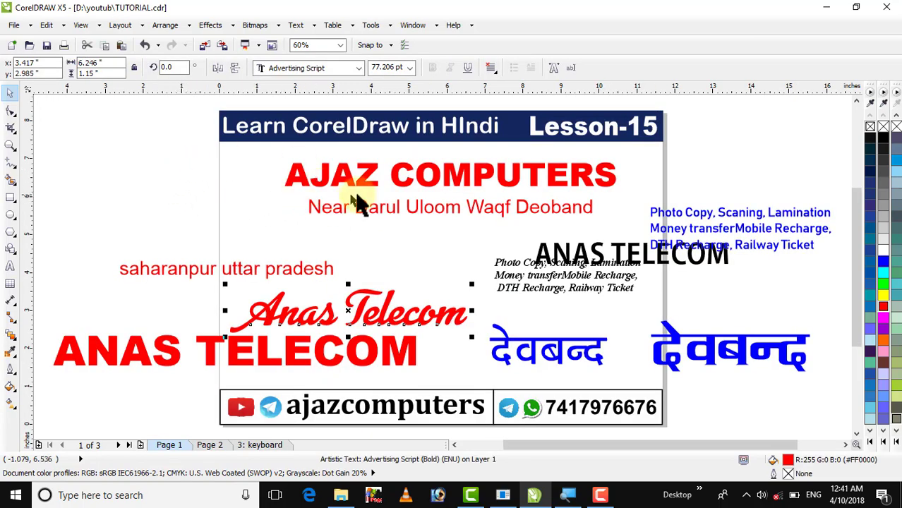
click(225, 227)
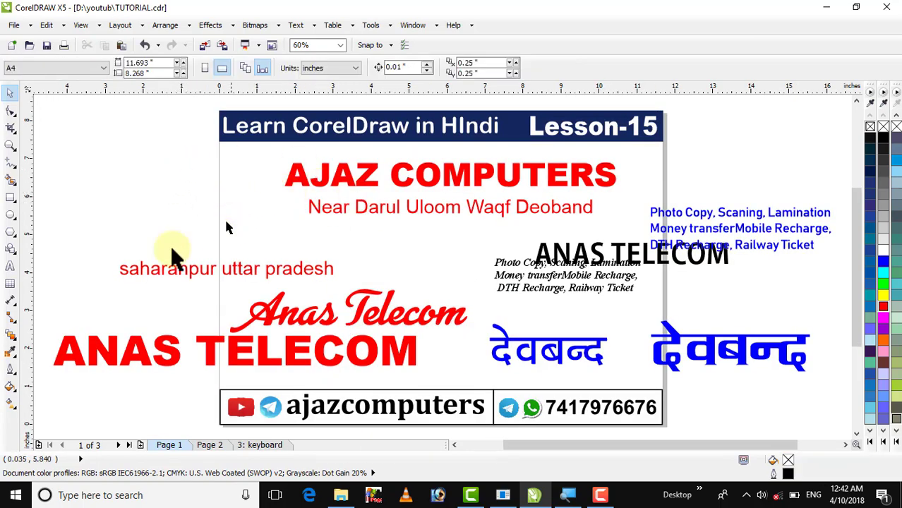
click(455, 445)
click(455, 445)
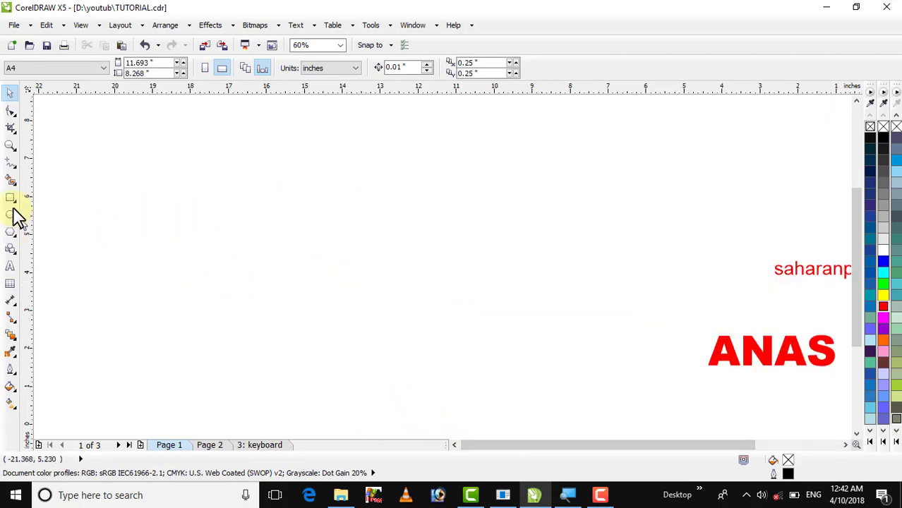
click(11, 168)
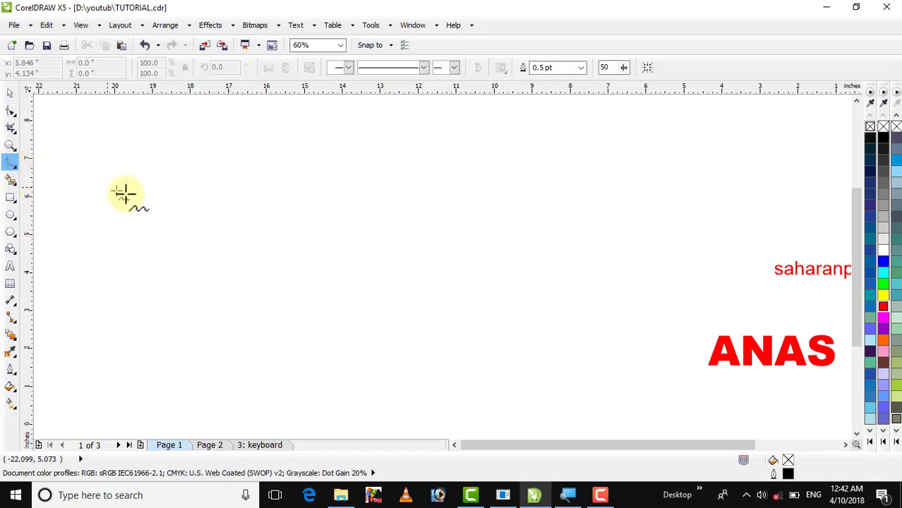
click(193, 245)
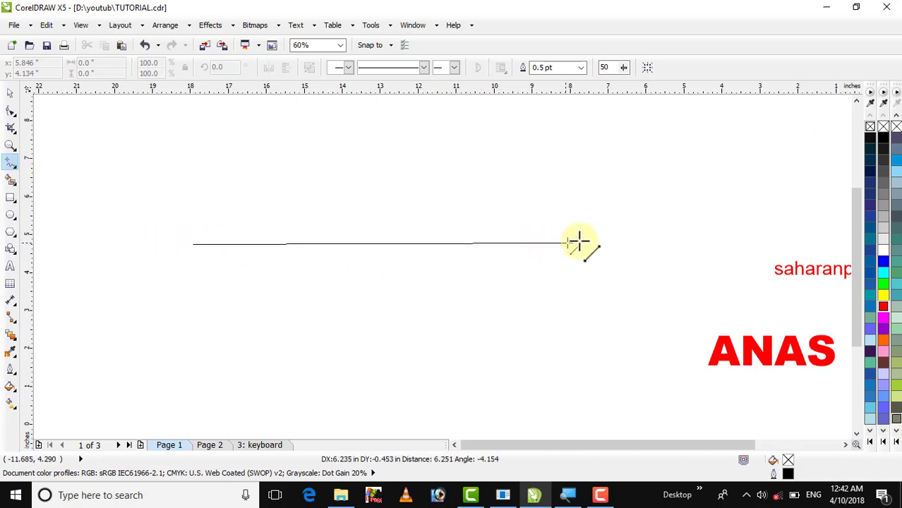
click(611, 243)
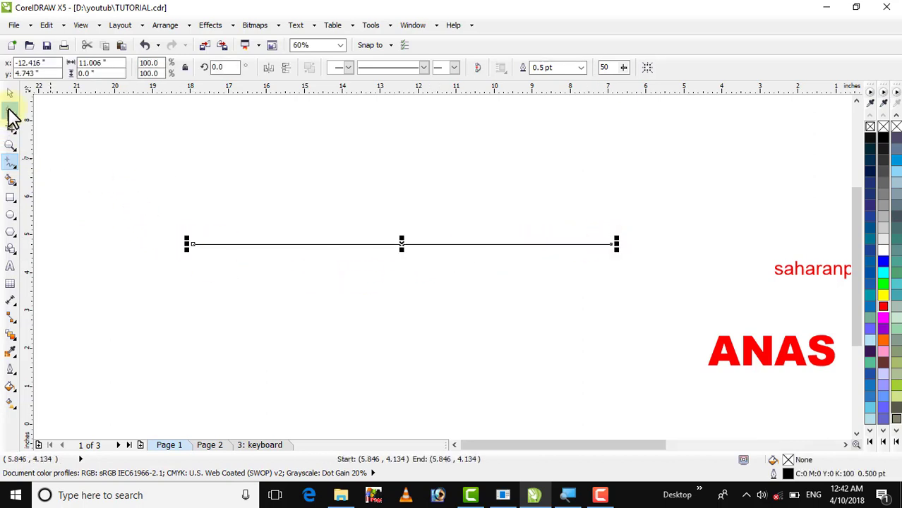
Convert the line to a curve and bend it into an S-shaped wave, dipping in the left half and rising in the right
click(10, 112)
right_click(411, 244)
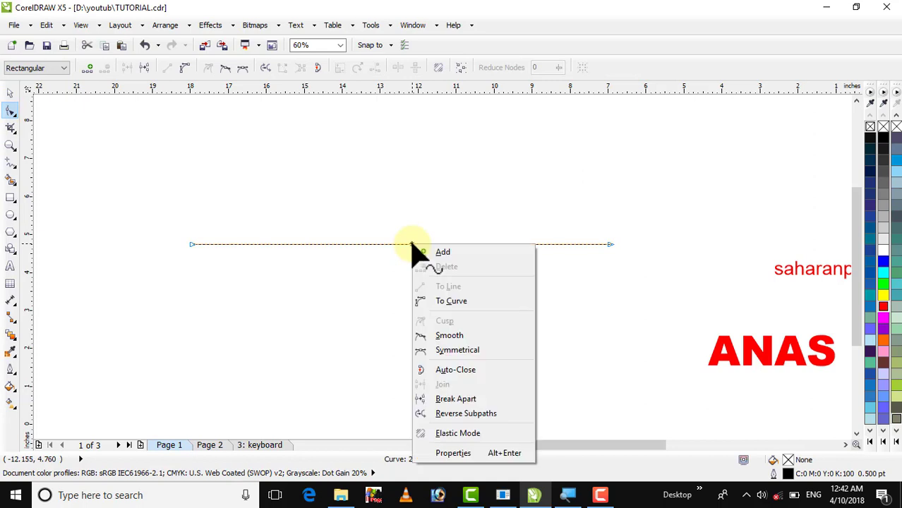
click(421, 305)
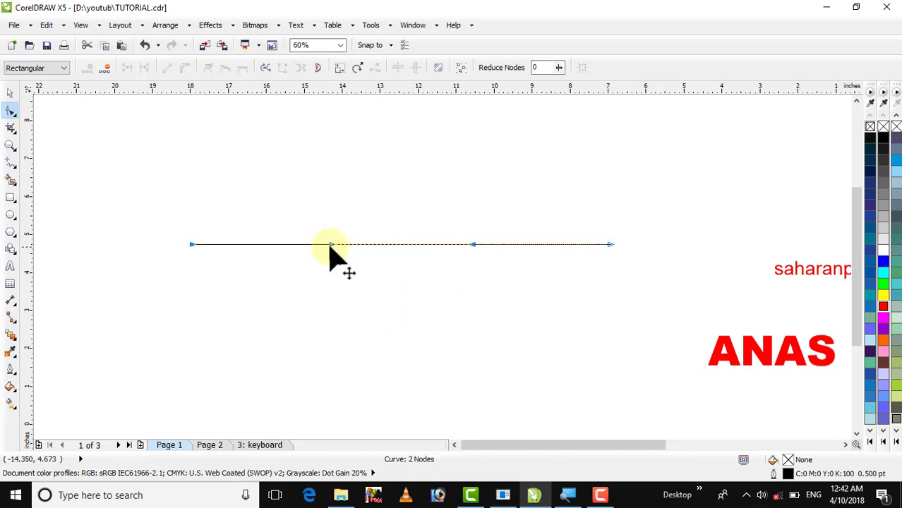
drag(331, 246, 310, 352)
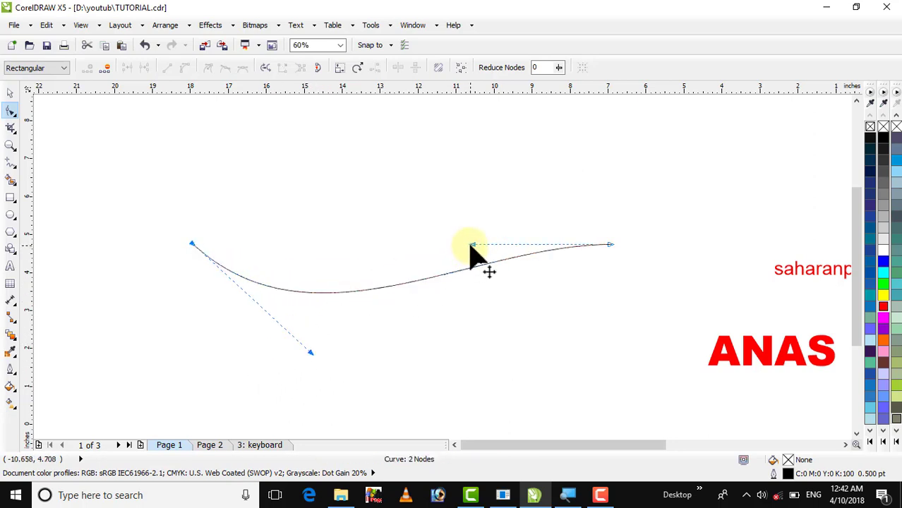
drag(472, 246, 424, 149)
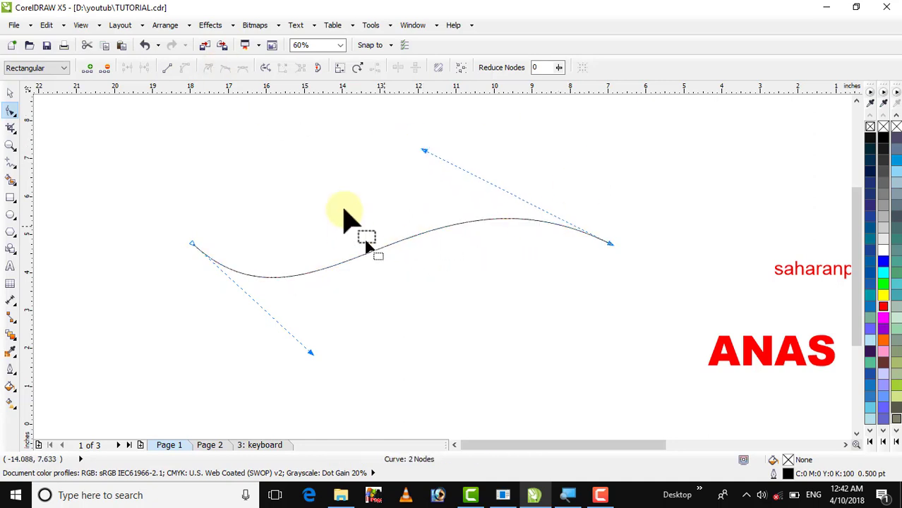
click(10, 92)
click(220, 161)
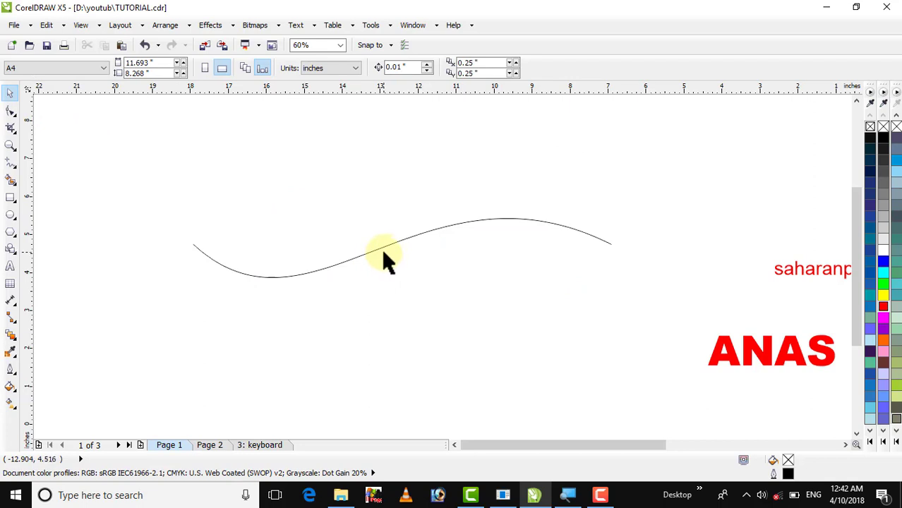
Add the artistic text "darul uloom waqf deoband saharanput" along the S-shaped wave, starting at its left end
click(12, 266)
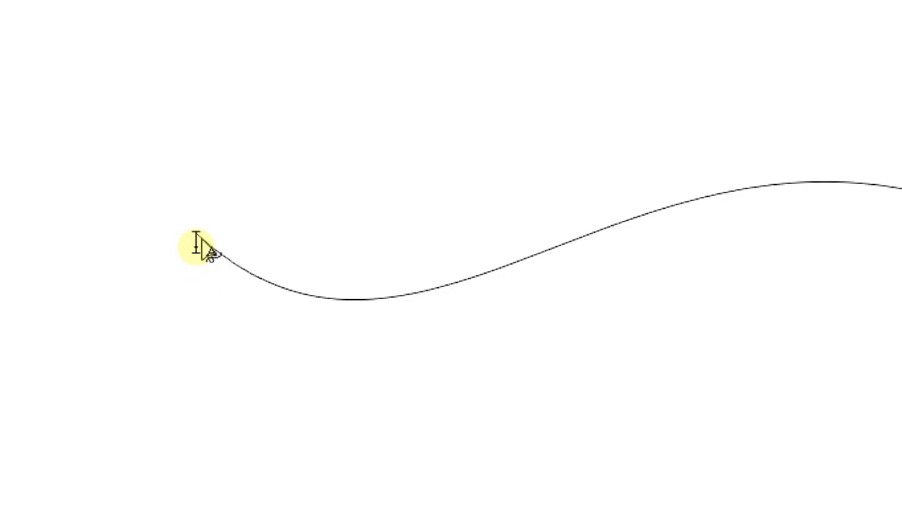
key(alt+minus)
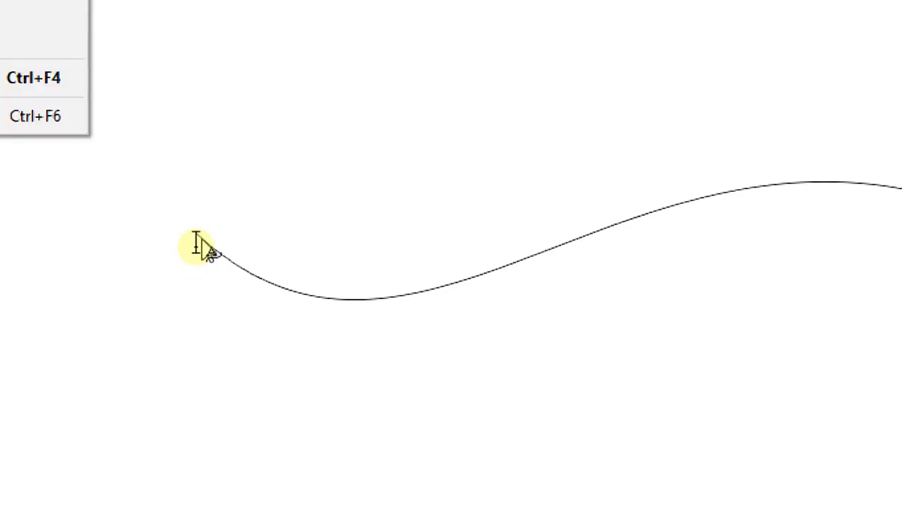
key(Escape)
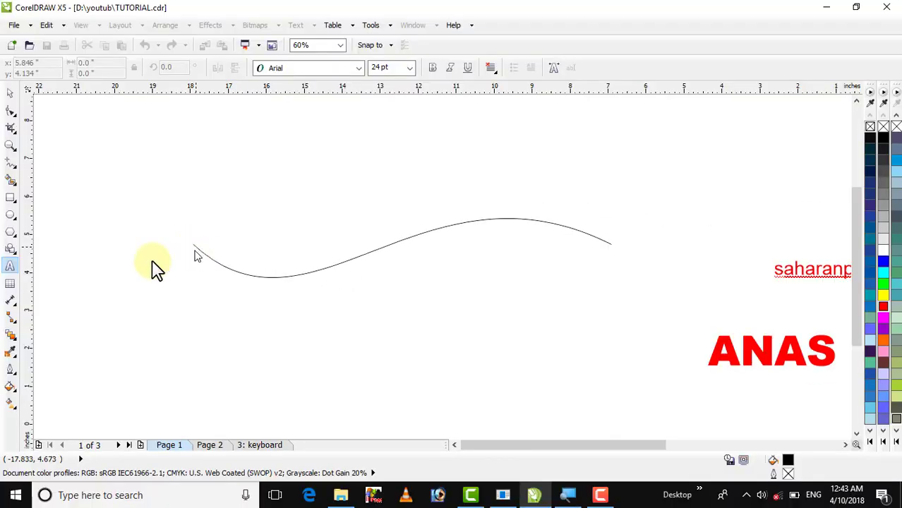
click(10, 264)
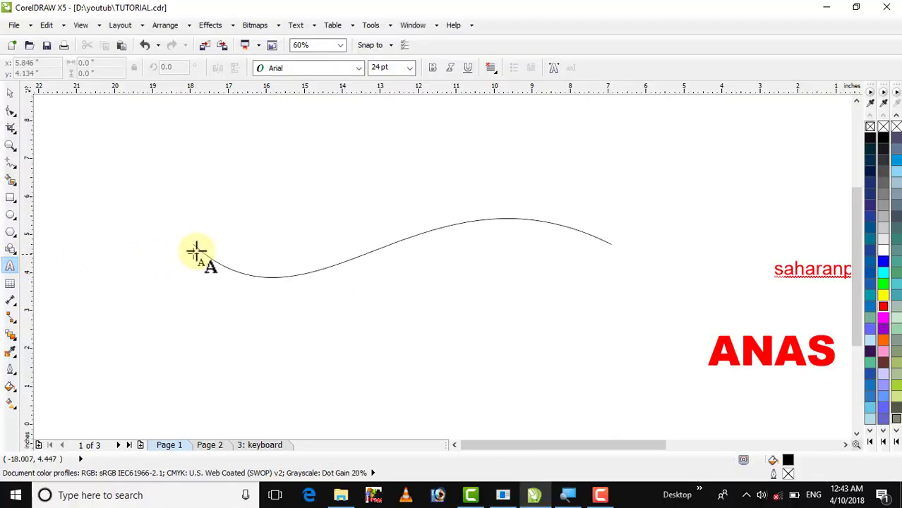
click(197, 244)
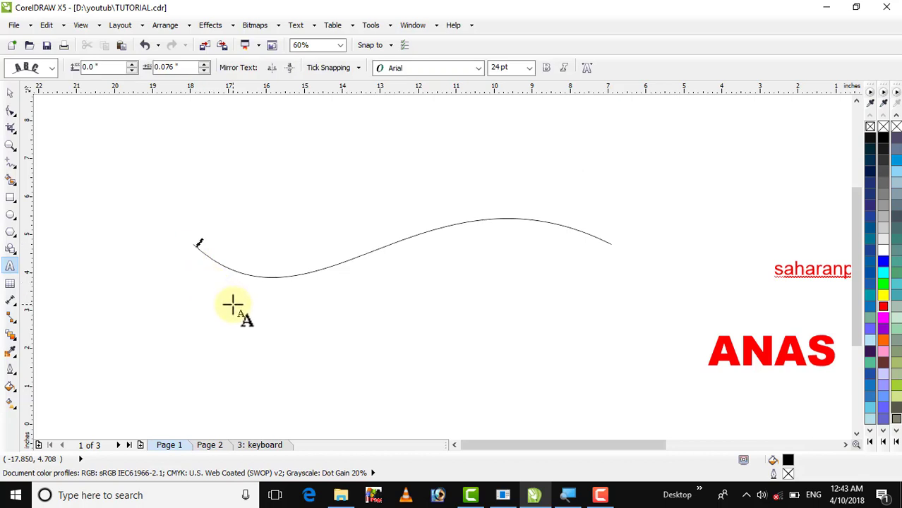
text(darul uloom waqf deoband saharanput)
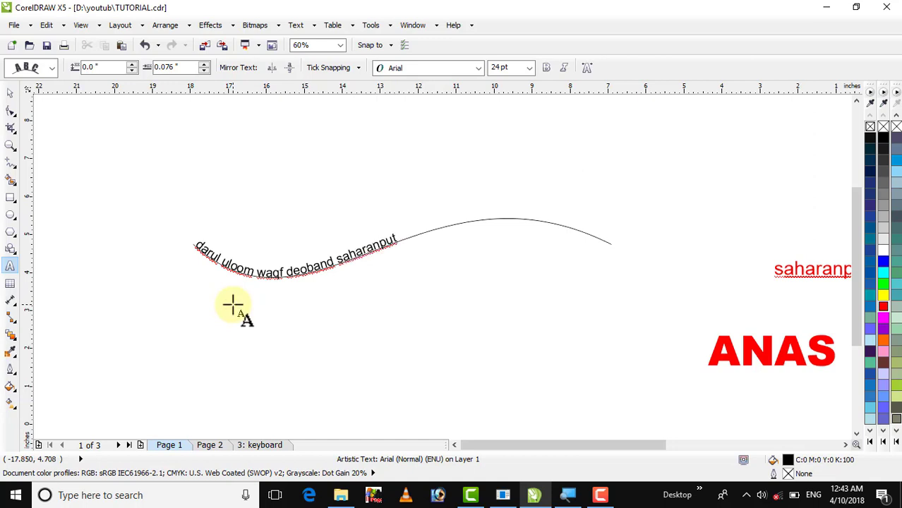
Set the wave text's size to 48 pt and correct its last word to "saharanpur"
key(ctrl+a)
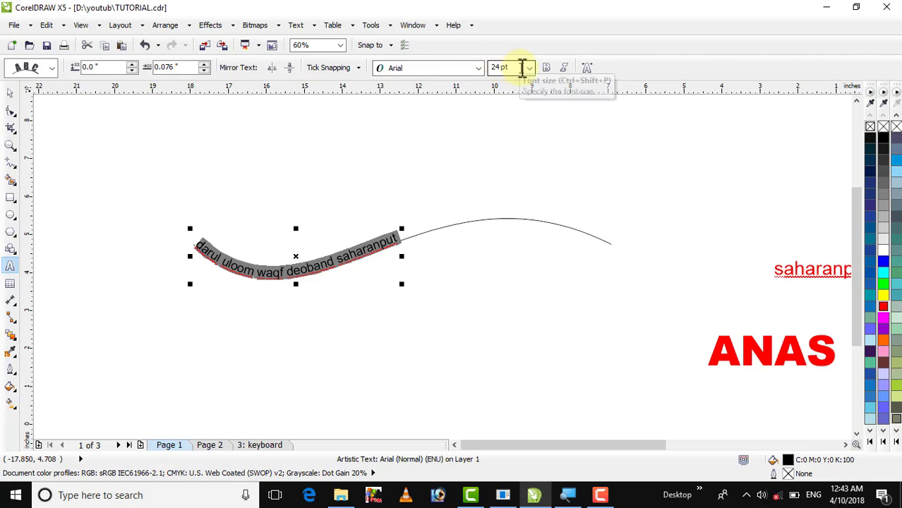
click(529, 68)
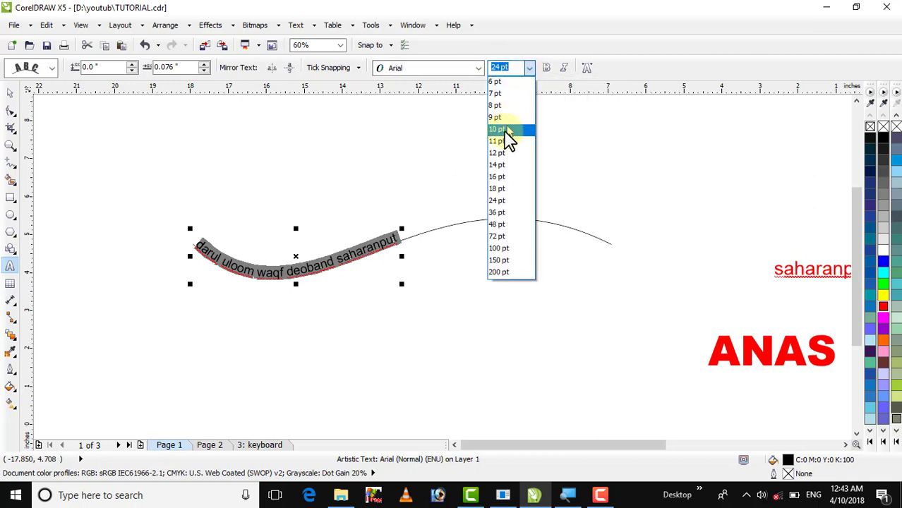
click(498, 224)
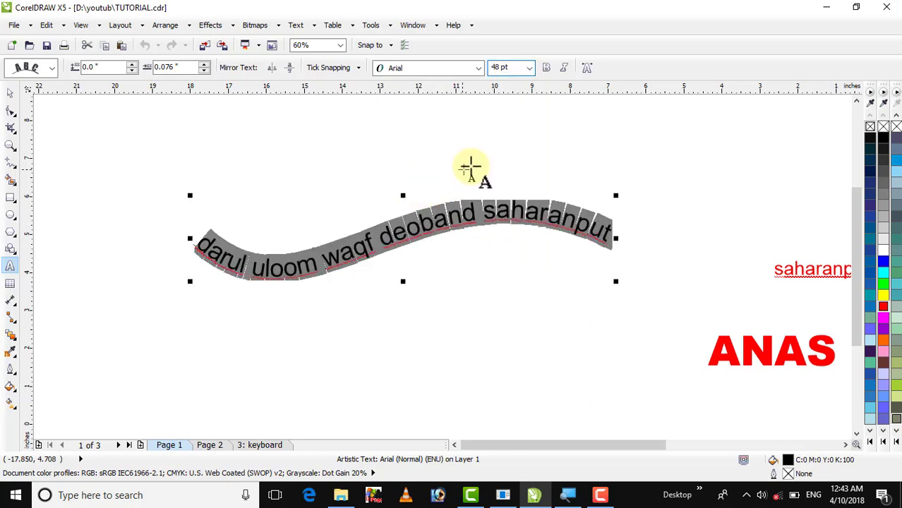
click(469, 167)
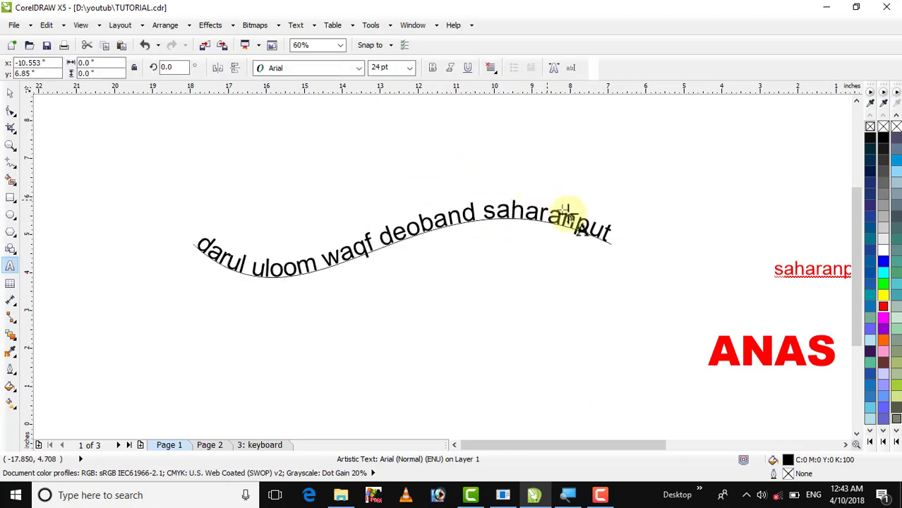
click(601, 235)
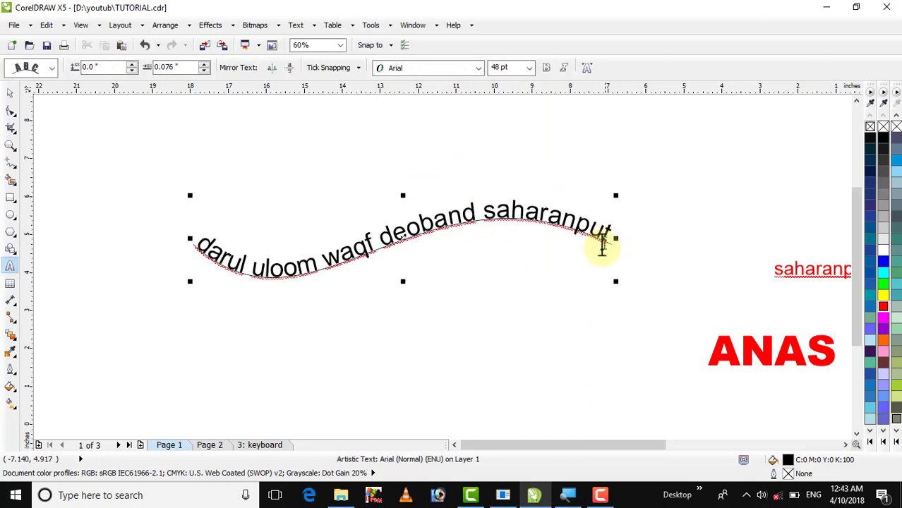
key(BackSpace)
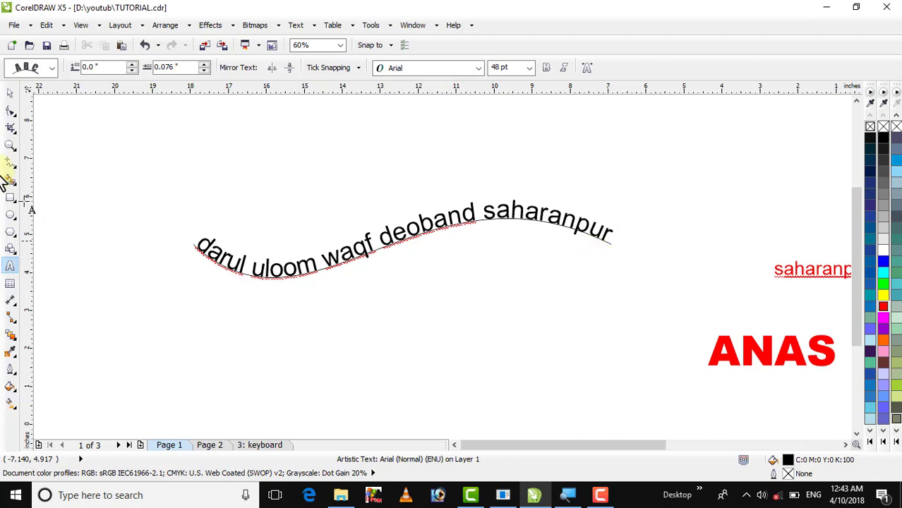
Move the text together with its wave path about one inch up and slightly to the left
click(10, 92)
click(278, 168)
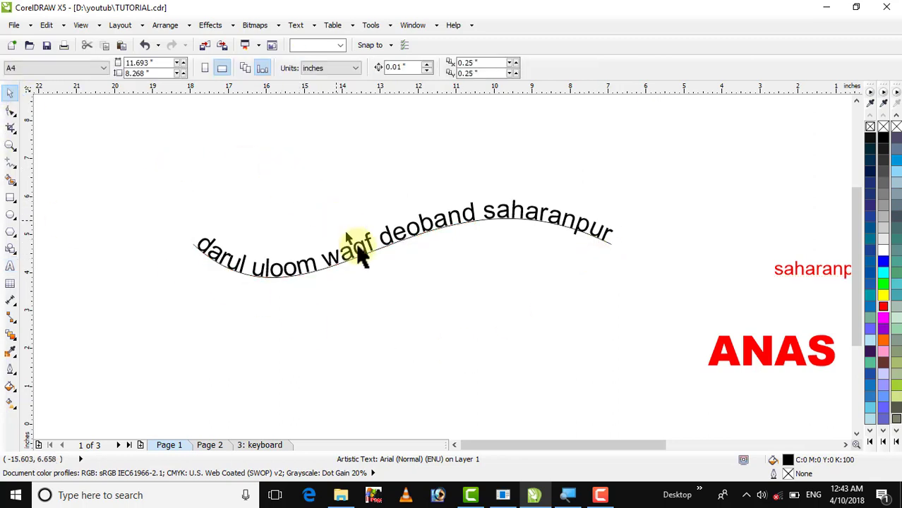
drag(354, 245, 345, 212)
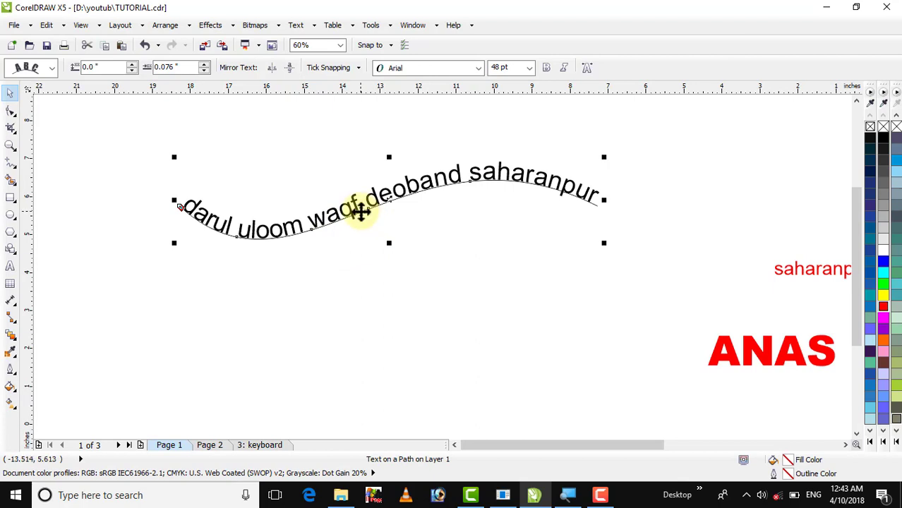
click(168, 25)
click(399, 362)
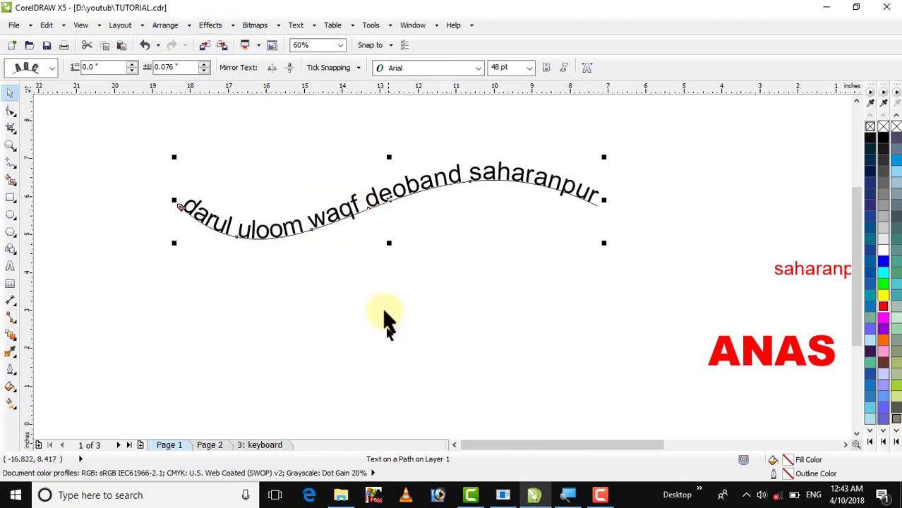
click(382, 307)
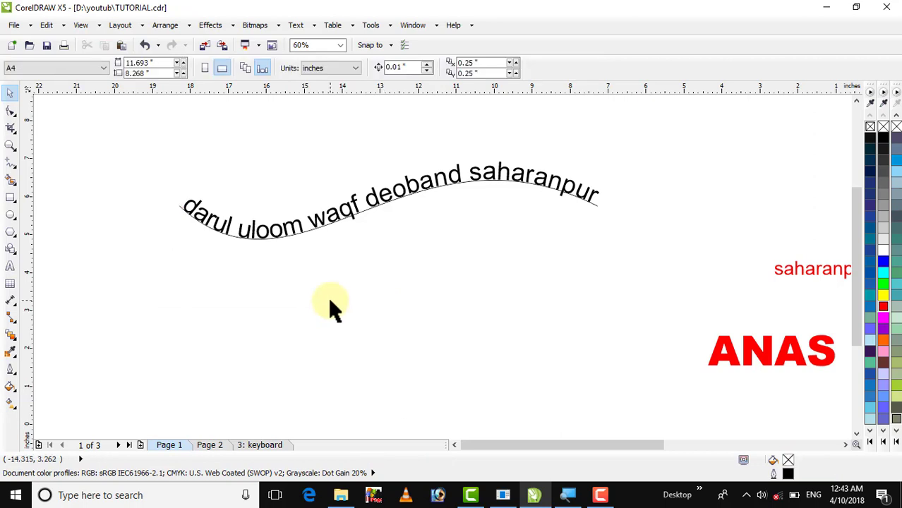
Break the text apart from its path, place the wave line well below it, and shift the text slightly down
click(300, 225)
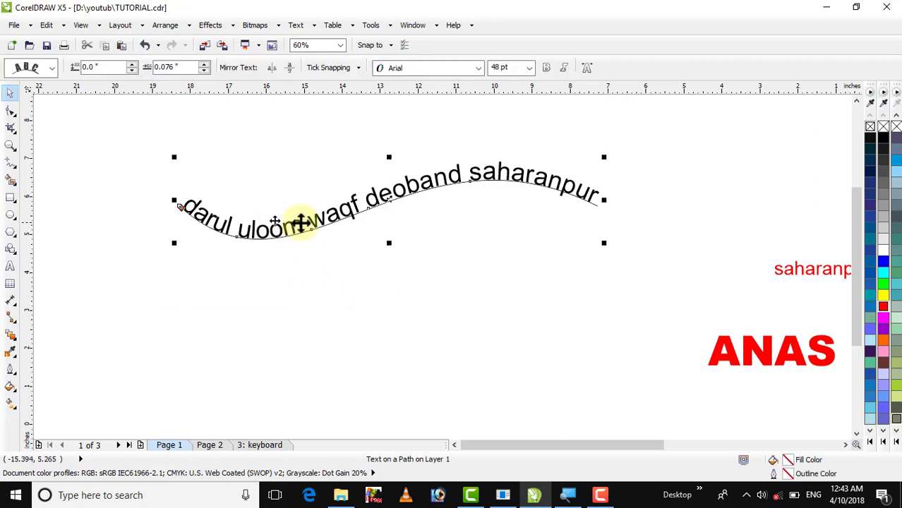
click(169, 25)
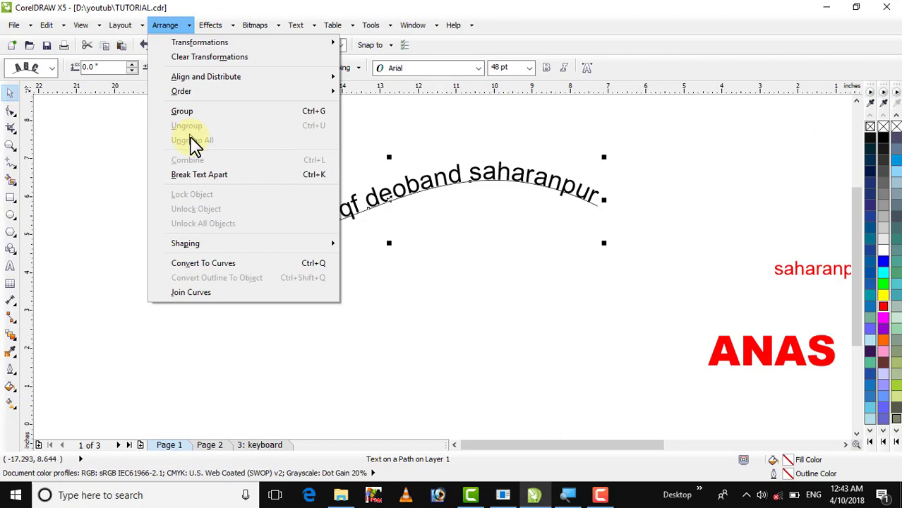
click(194, 176)
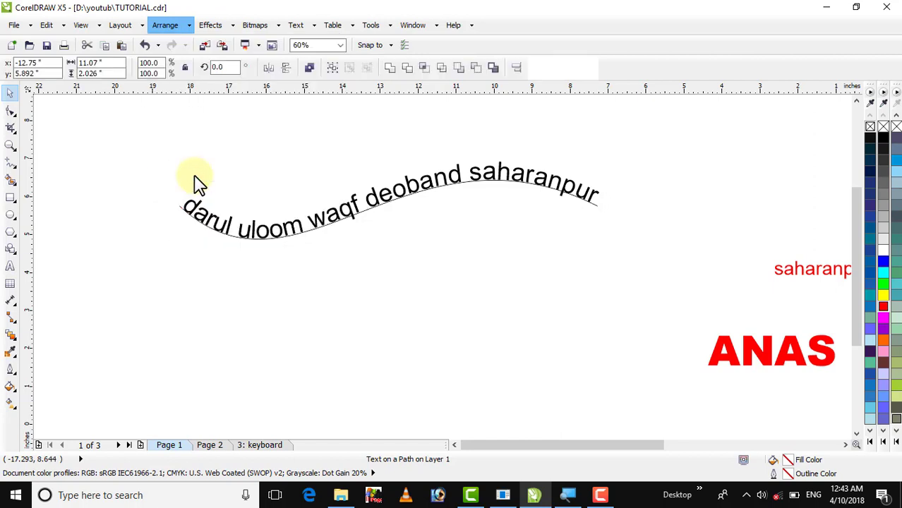
click(310, 233)
drag(309, 234, 295, 381)
drag(417, 184, 414, 210)
Delete both the wavy text and the separated wave line
click(116, 161)
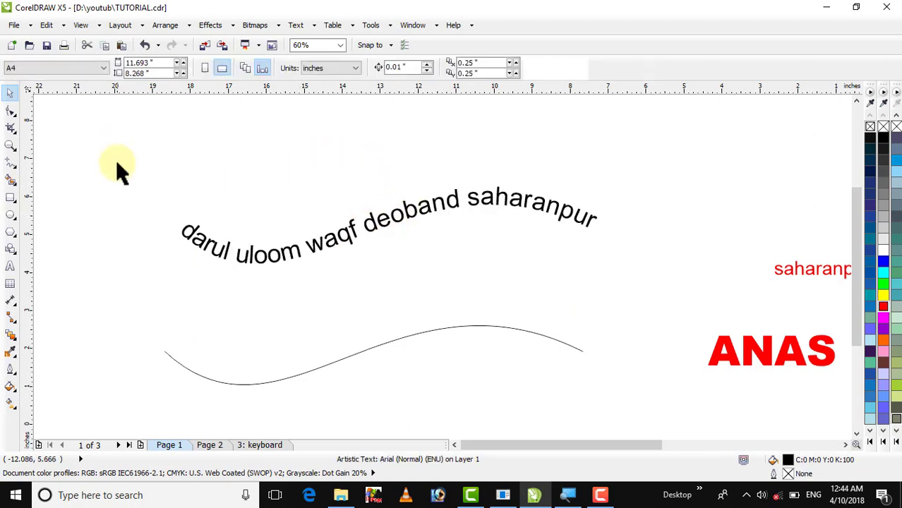
drag(116, 161, 658, 409)
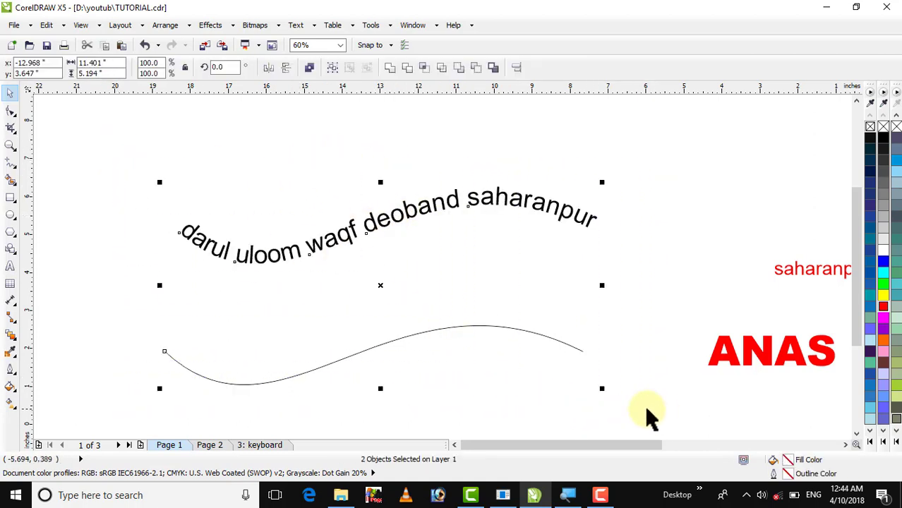
key(Delete)
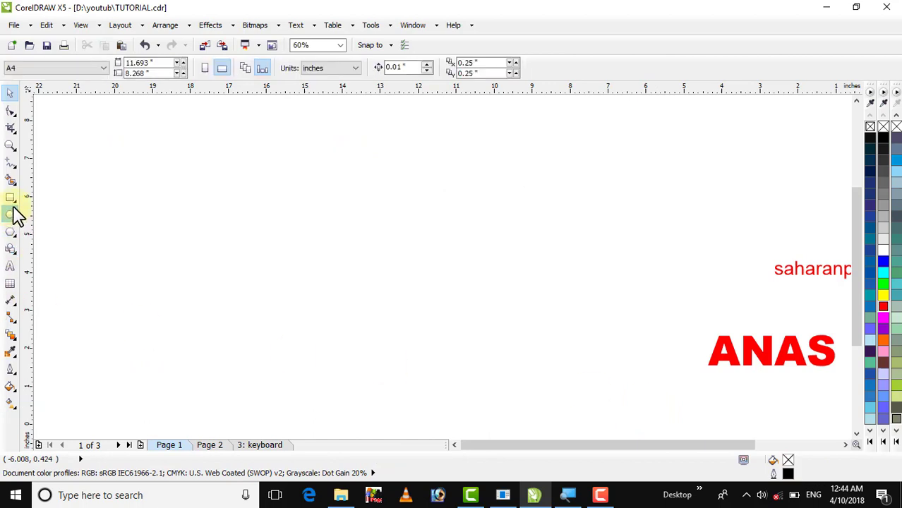
Draw a horizontal freehand line about 9 inches long in the cleared area left of the page
click(11, 164)
click(255, 239)
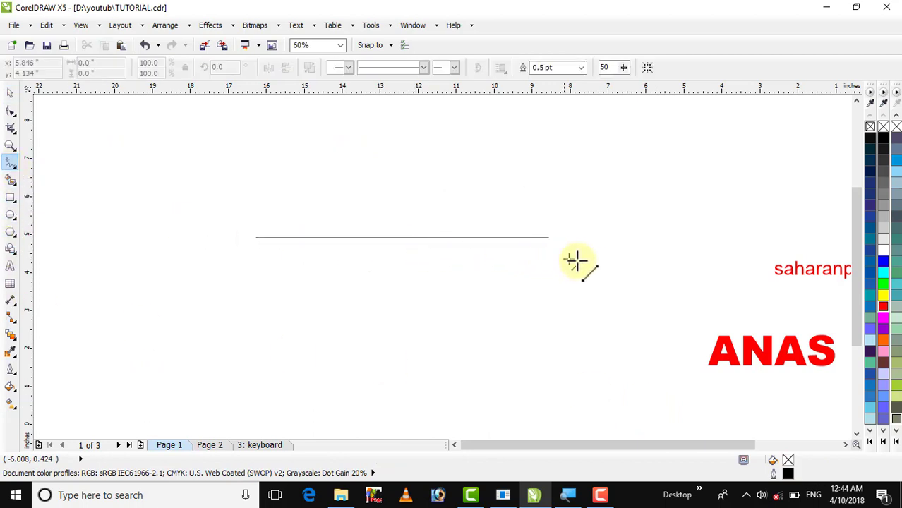
ctrl+click(600, 262)
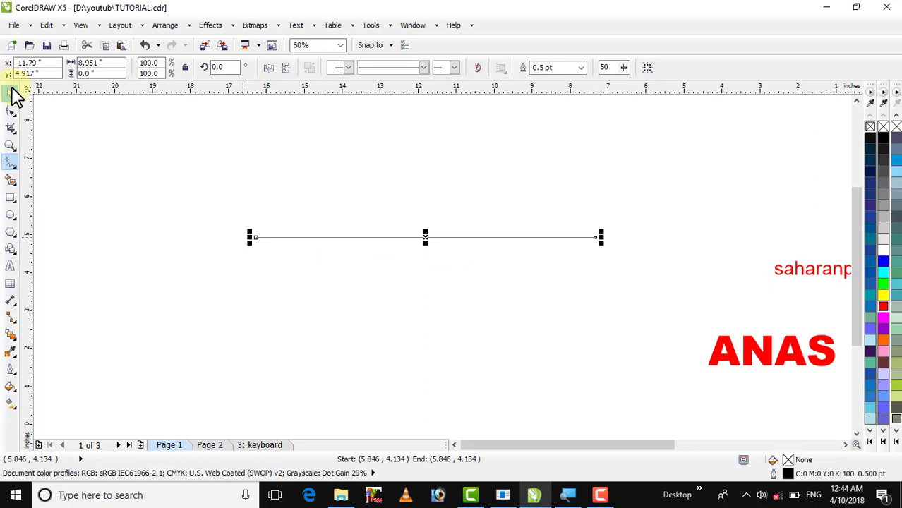
Move the line slightly up, convert it to a curve, and bend its middle upward into an arch about 1.3 inches high
click(11, 111)
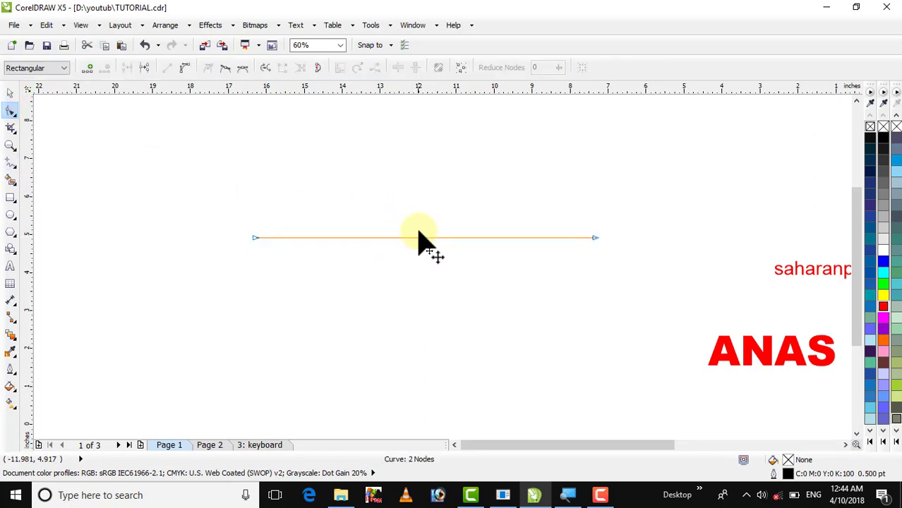
drag(418, 238, 416, 210)
right_click(415, 210)
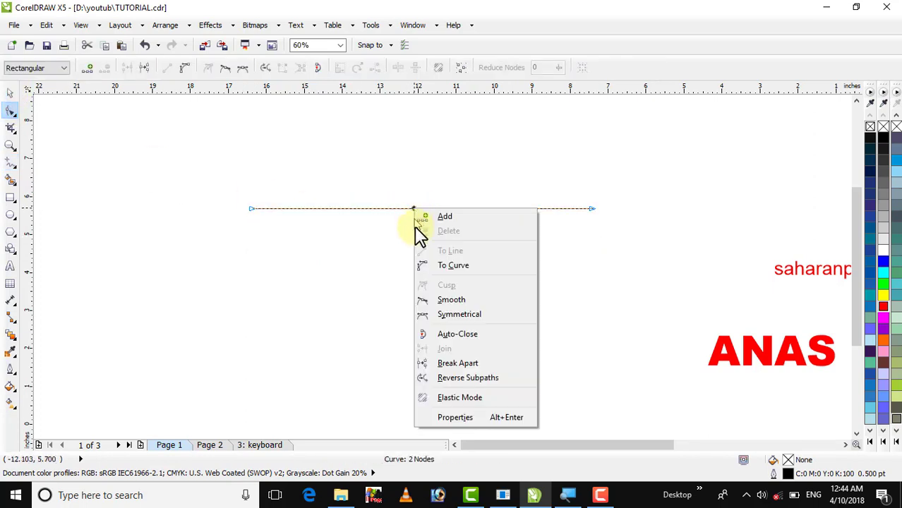
click(439, 266)
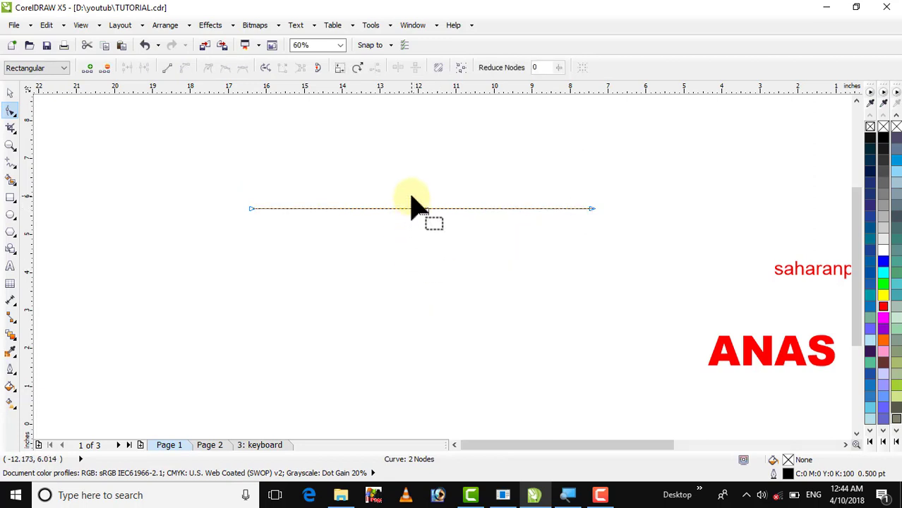
drag(411, 206, 412, 157)
Add the artistic text "darul uloom waqf deoband" along the arch, starting at its left end
click(9, 266)
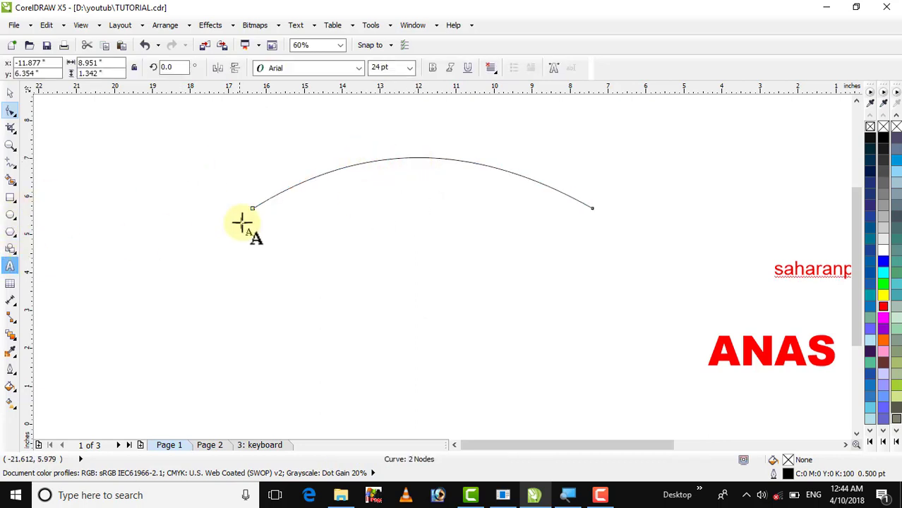
click(254, 204)
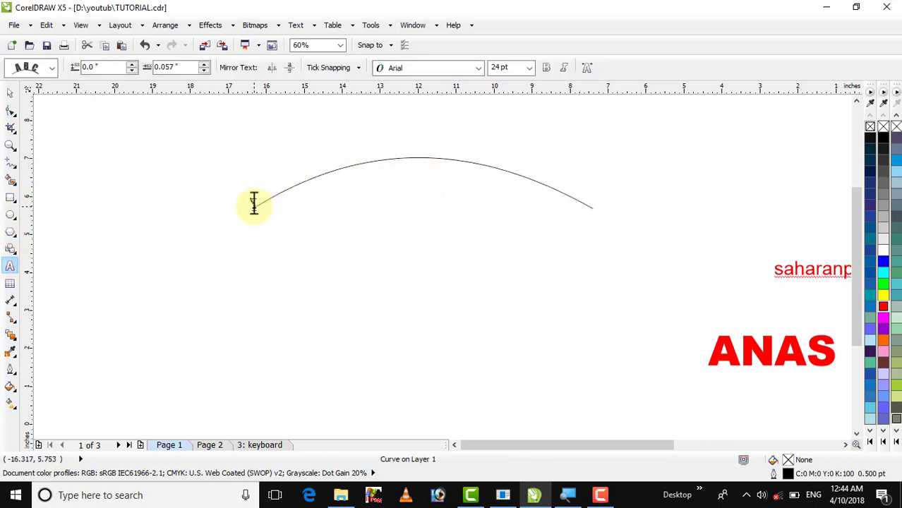
text(s)
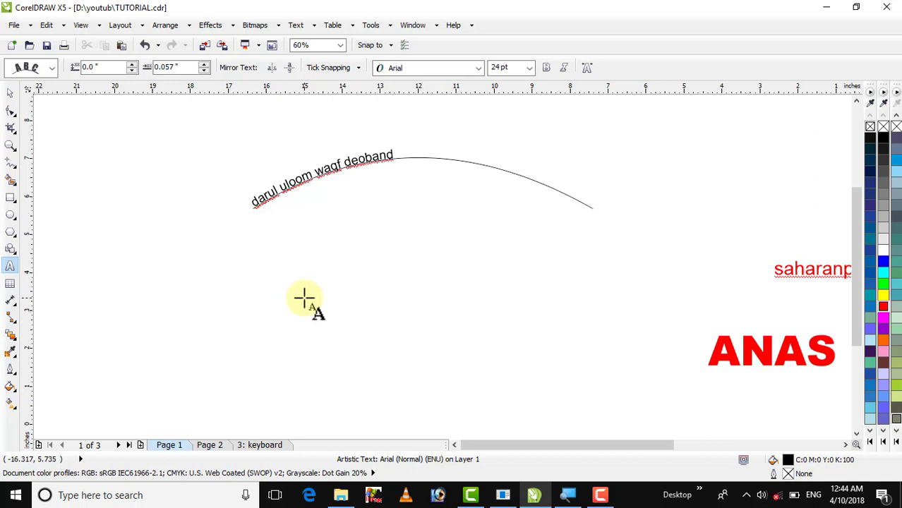
Set the size of all the text on the arch to 36 pt
key(ctrl+a)
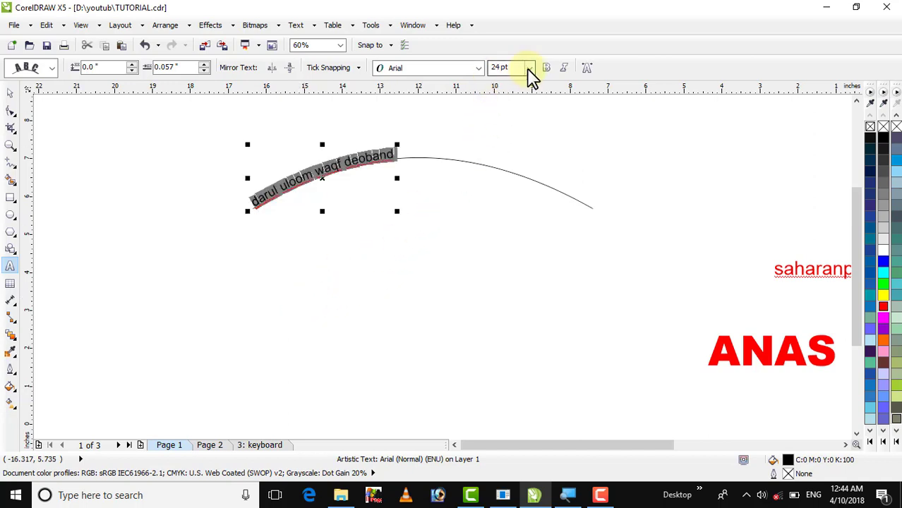
click(528, 67)
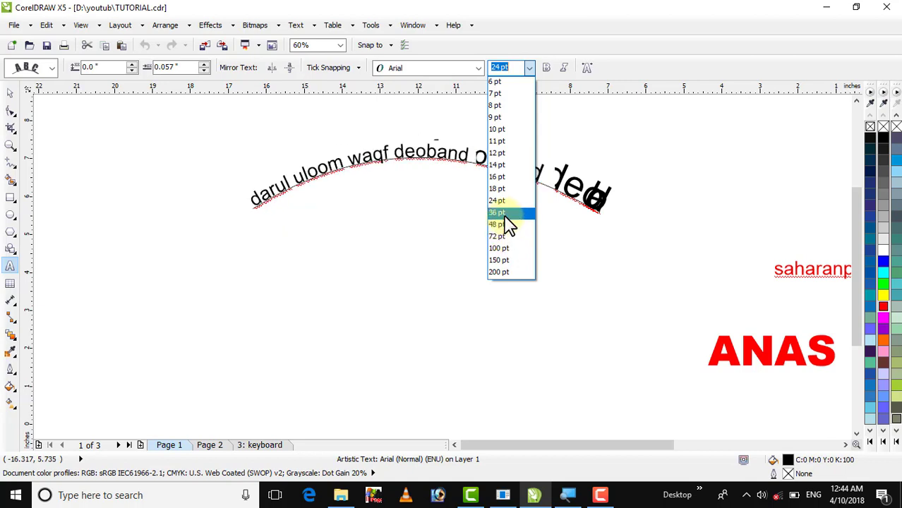
click(501, 212)
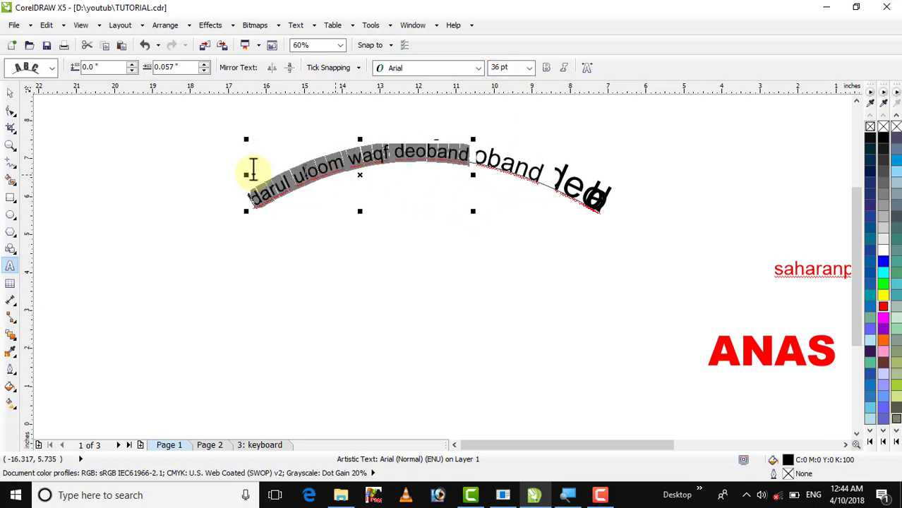
click(11, 146)
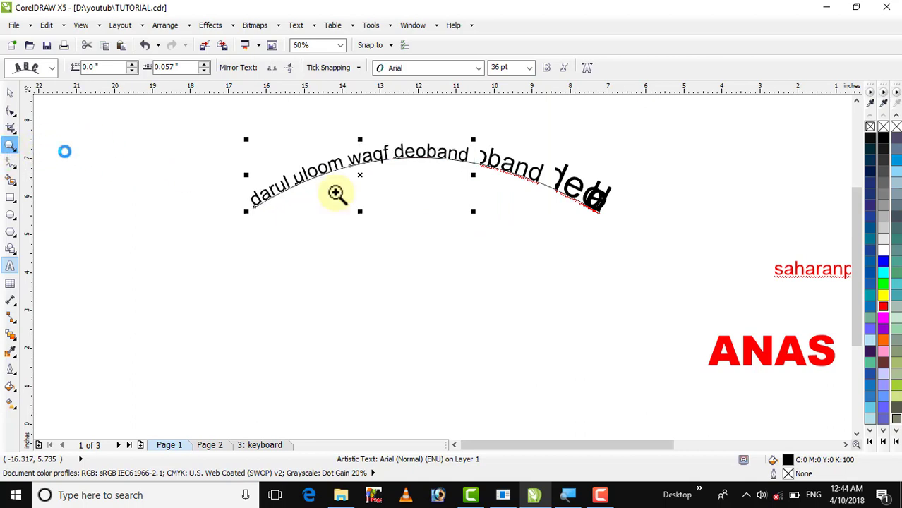
shift+click(388, 163)
drag(340, 177, 574, 296)
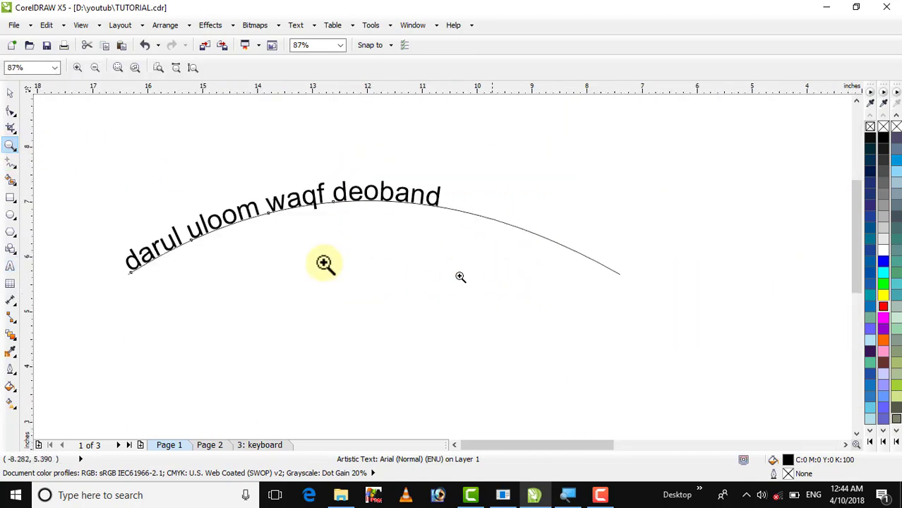
Set the size of all the text on the arch to 48 pt
click(10, 92)
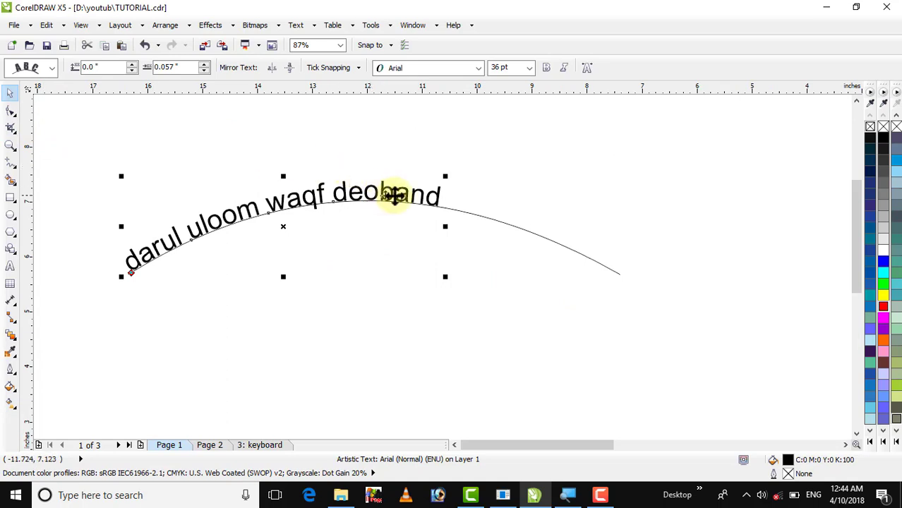
double_click(421, 201)
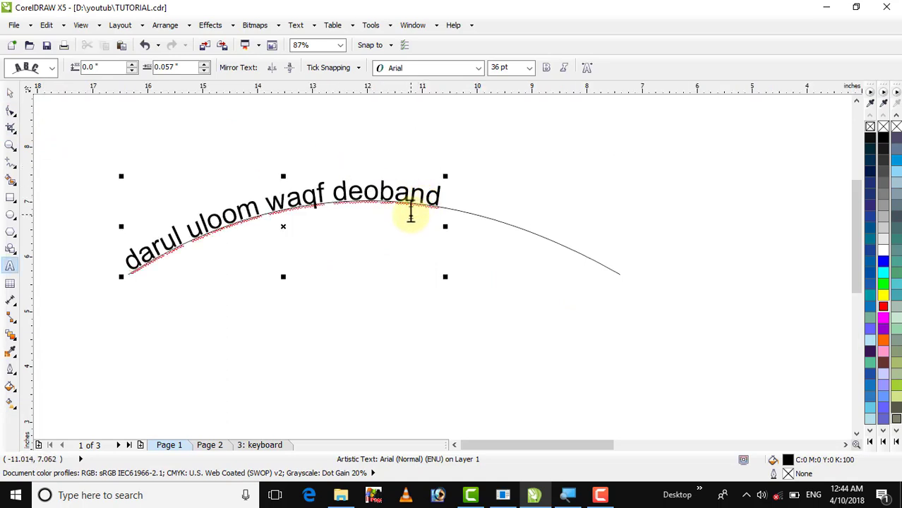
key(ctrl+a)
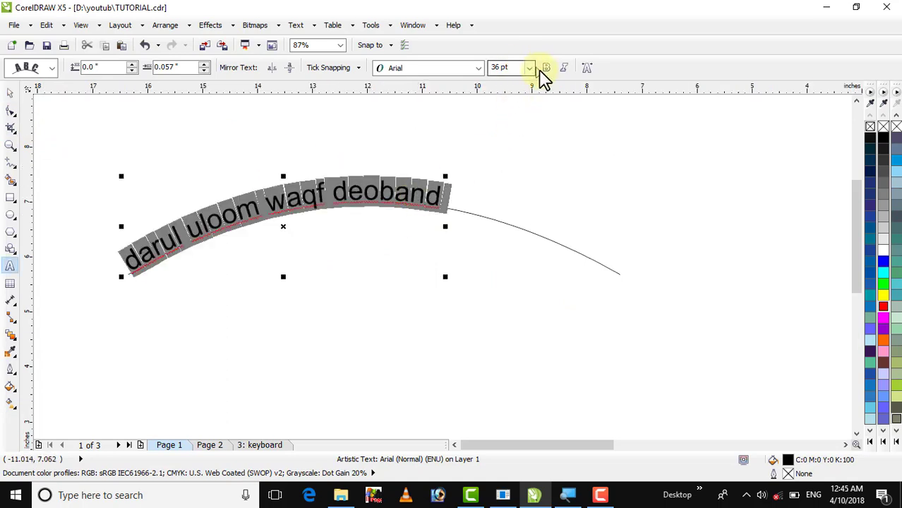
click(529, 69)
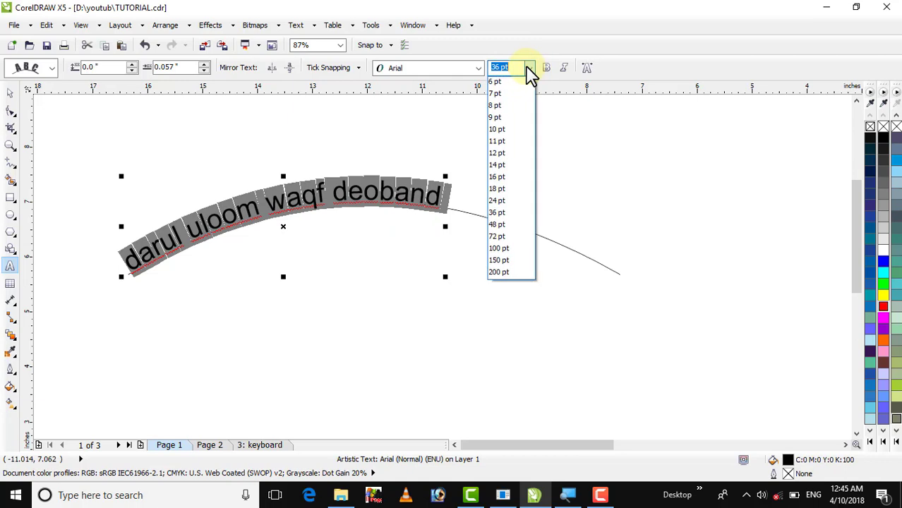
click(508, 228)
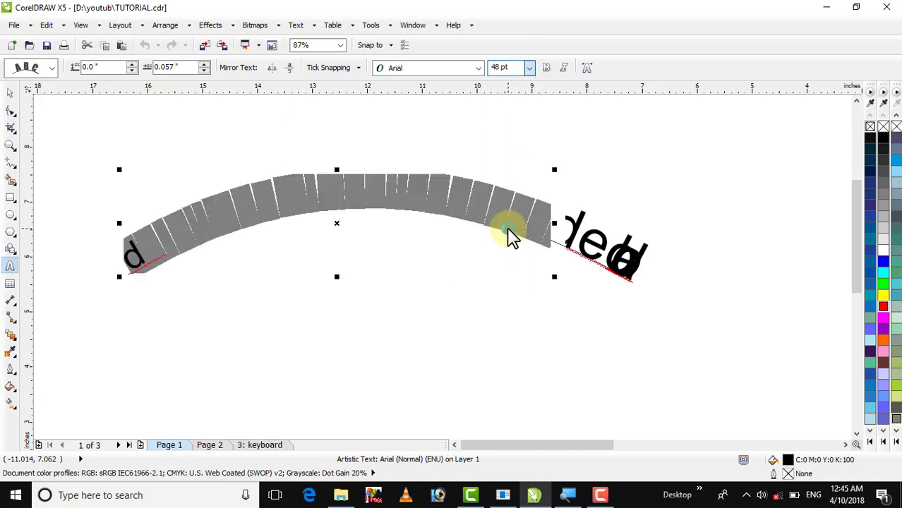
Increase the selected arch text to 52 pt
click(511, 67)
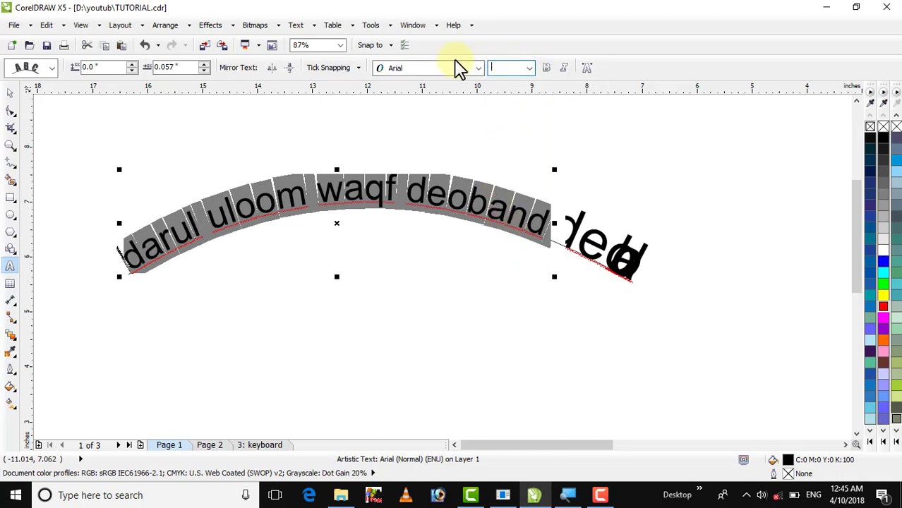
key(Return)
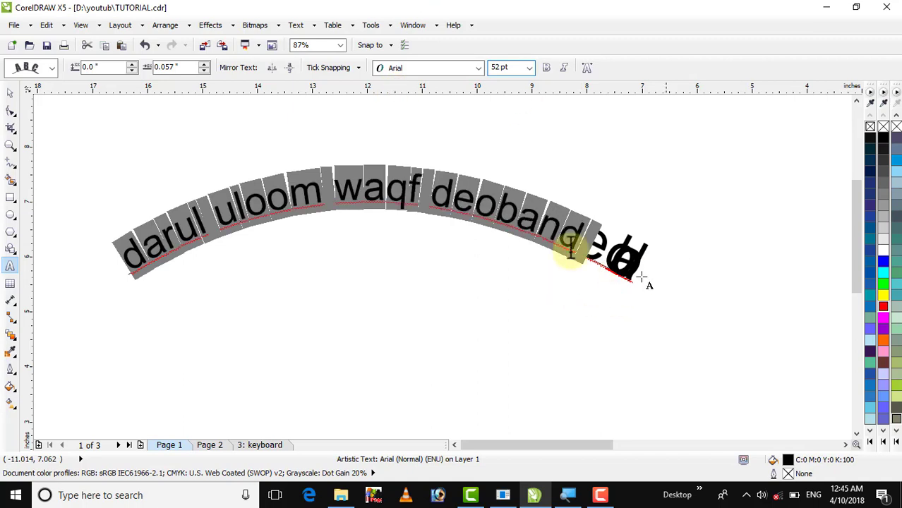
click(9, 144)
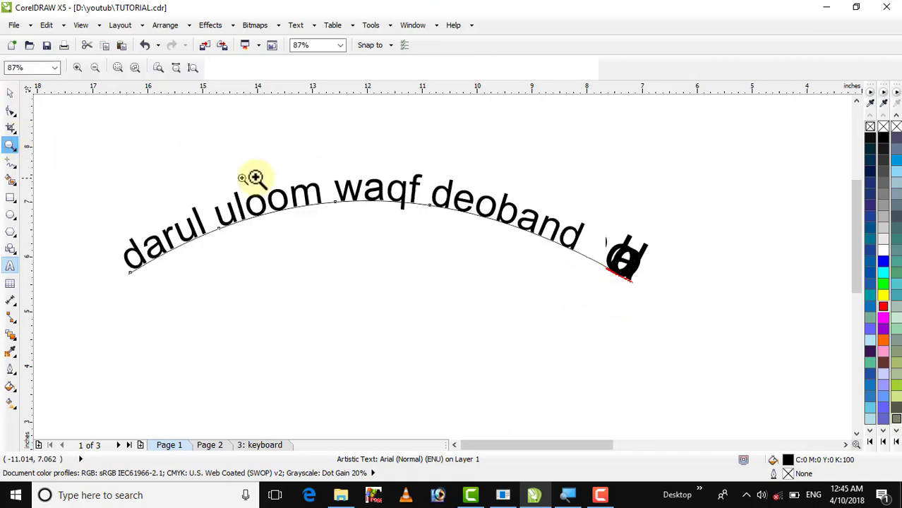
right_click(266, 177)
drag(286, 189, 534, 272)
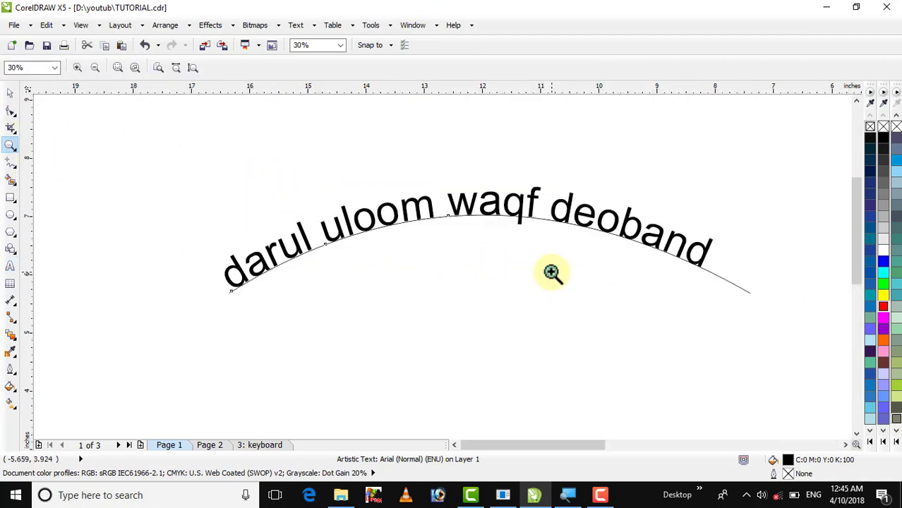
Enlarge all the text on the arch, trying 55 pt and settling on 57 pt
click(9, 93)
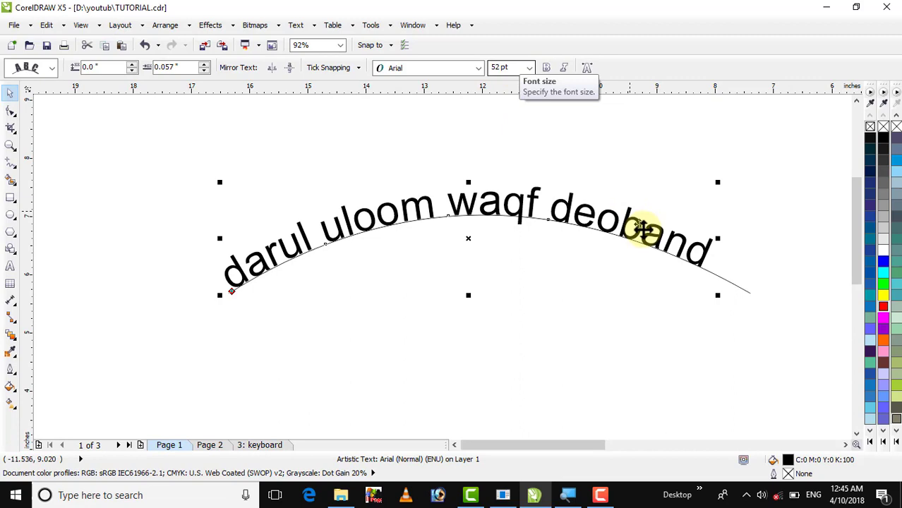
click(776, 394)
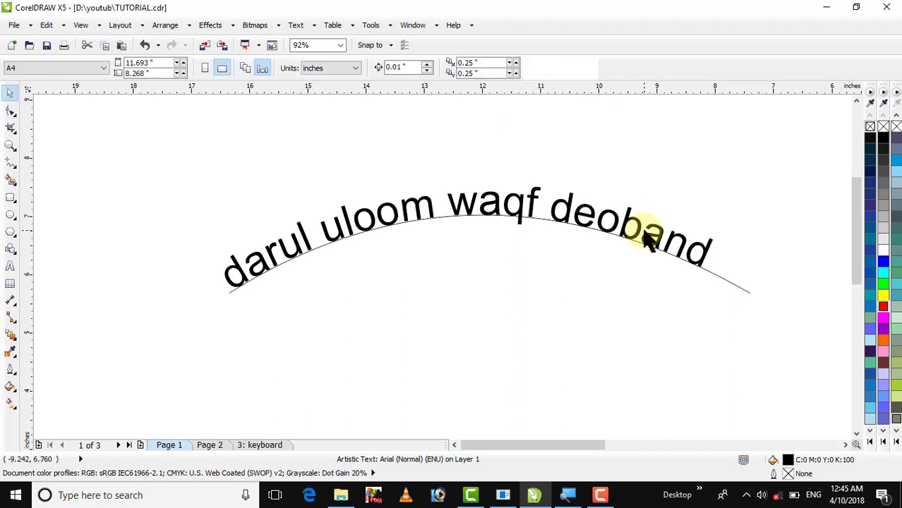
double_click(657, 238)
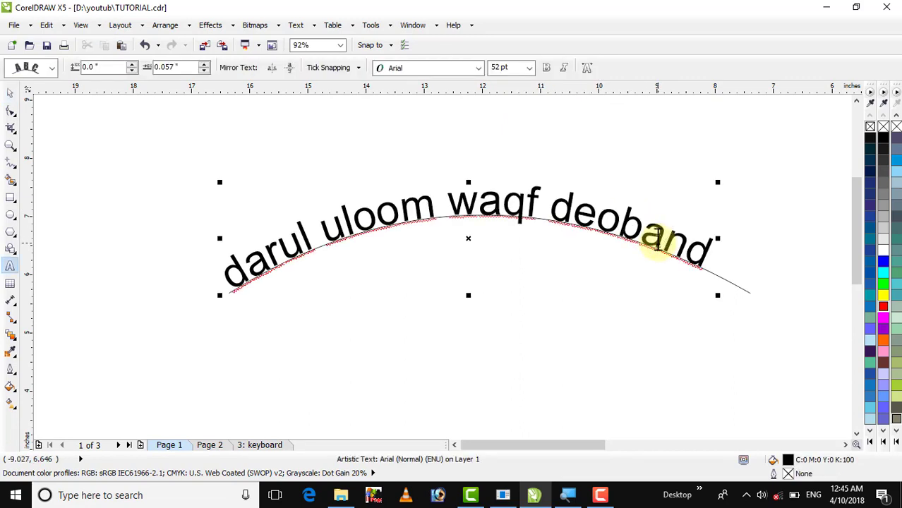
key(ctrl+a)
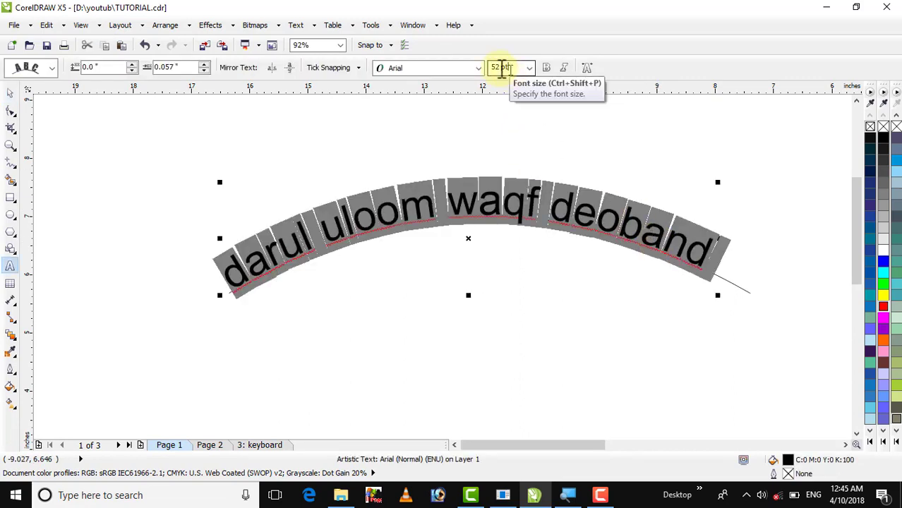
click(500, 68)
text(55)
key(Return)
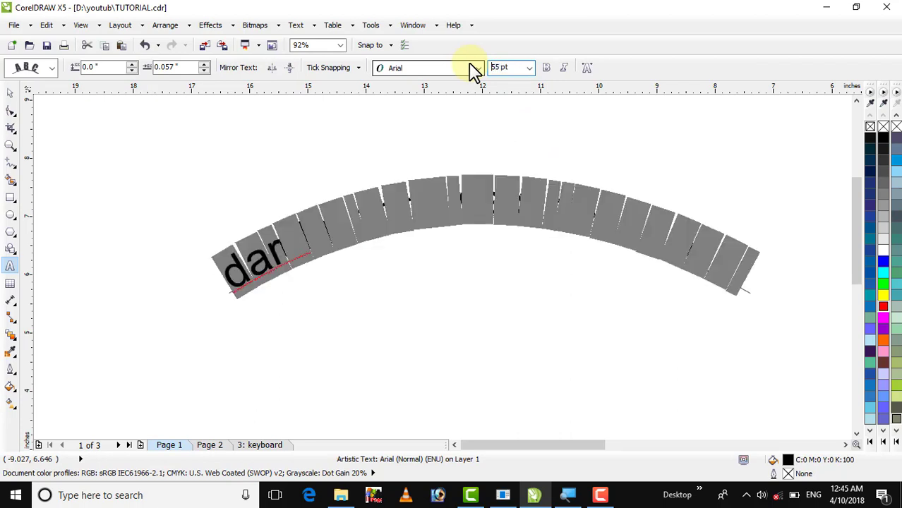
click(507, 68)
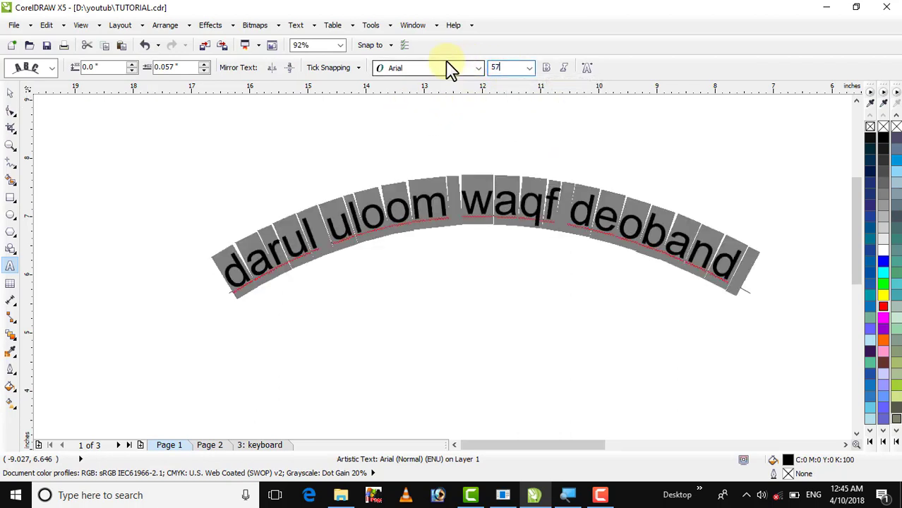
text(57)
key(Return)
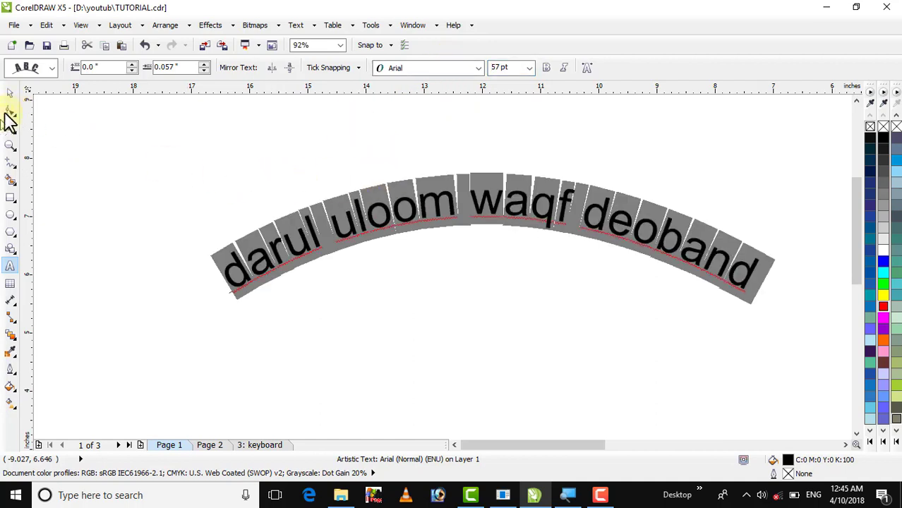
click(10, 93)
Break the text apart from its arch path and move it about 1.1 inches down, below the curve
click(359, 228)
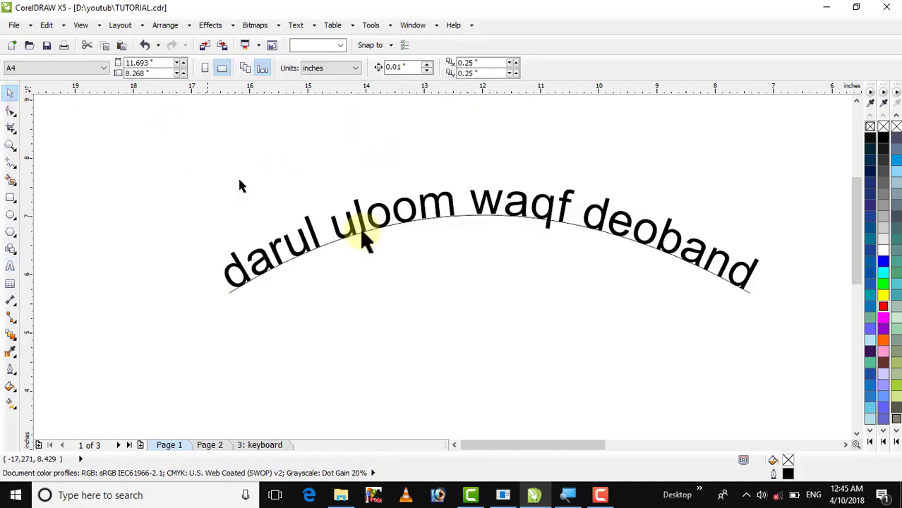
click(460, 213)
click(432, 196)
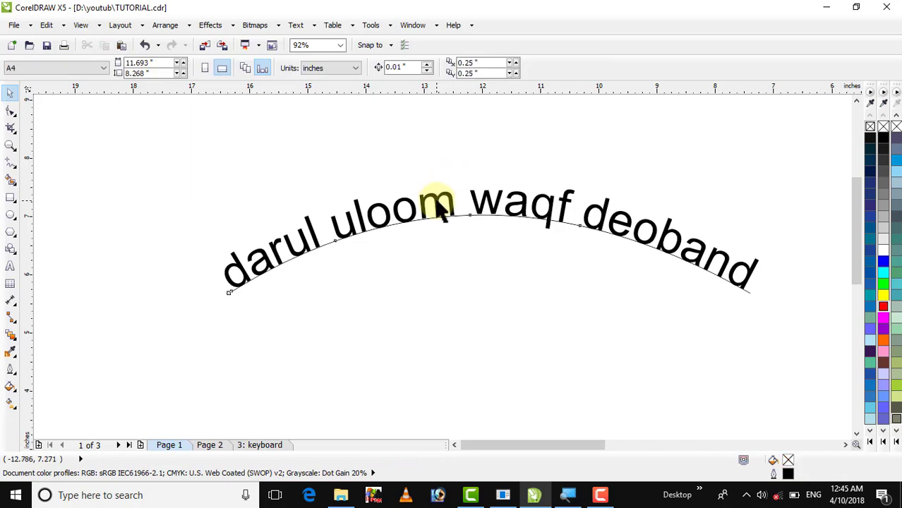
click(178, 28)
click(178, 173)
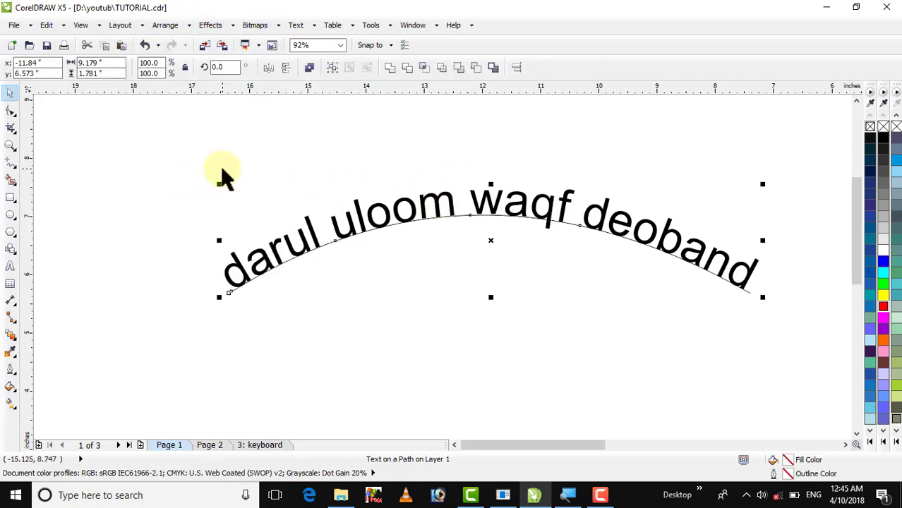
click(221, 165)
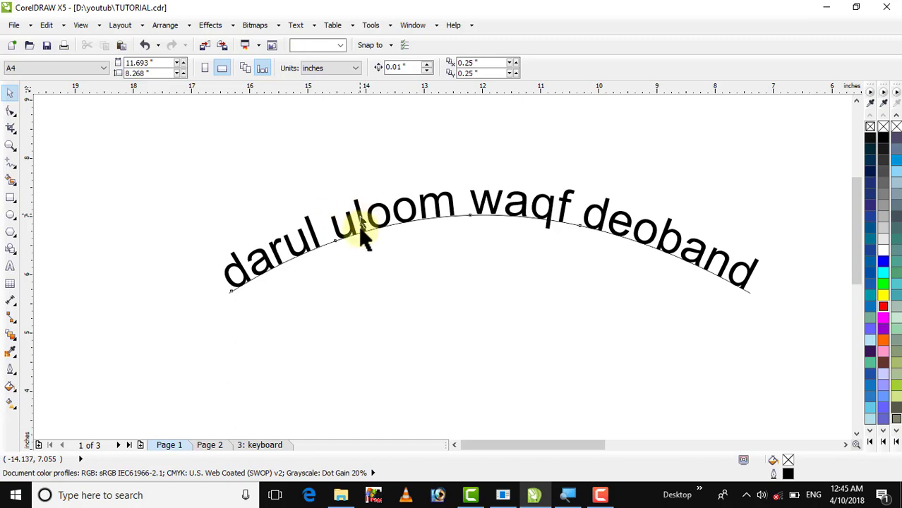
drag(358, 226, 362, 291)
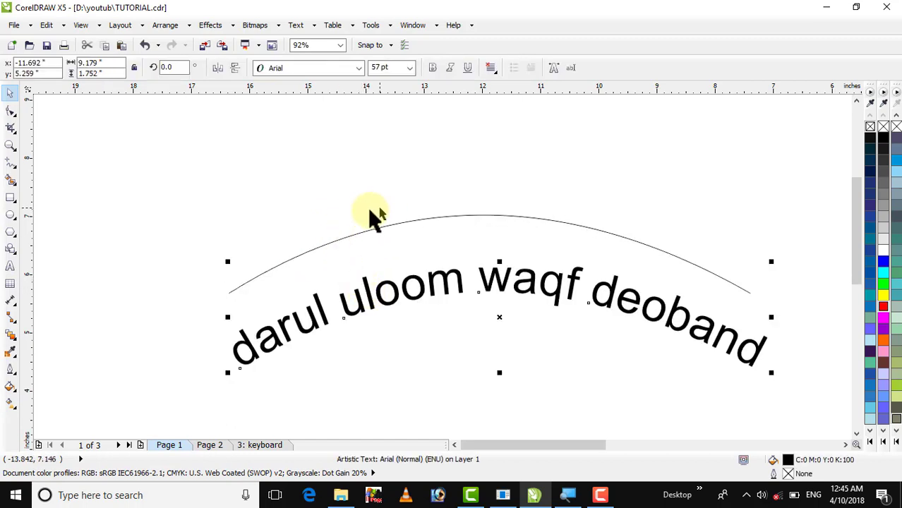
Change the detached curved text to Title Case and delete the leftover arch curve
click(297, 26)
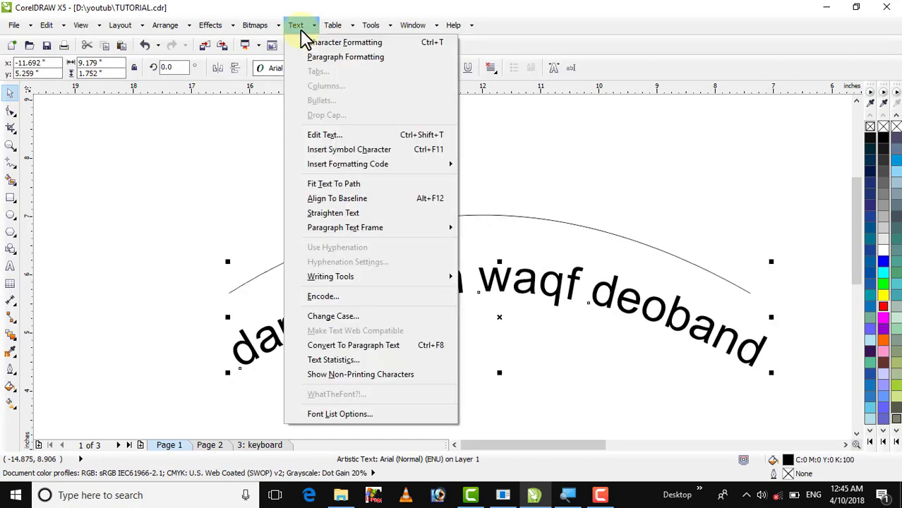
click(333, 317)
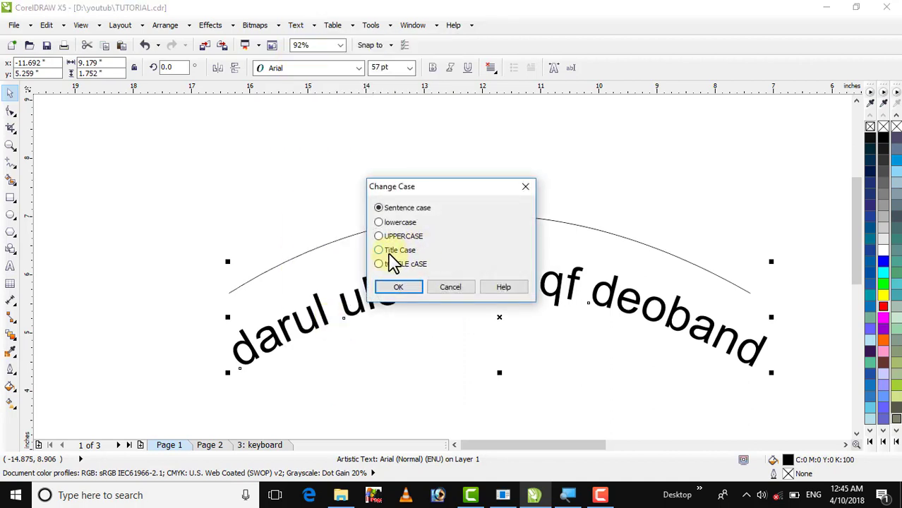
click(395, 288)
click(441, 173)
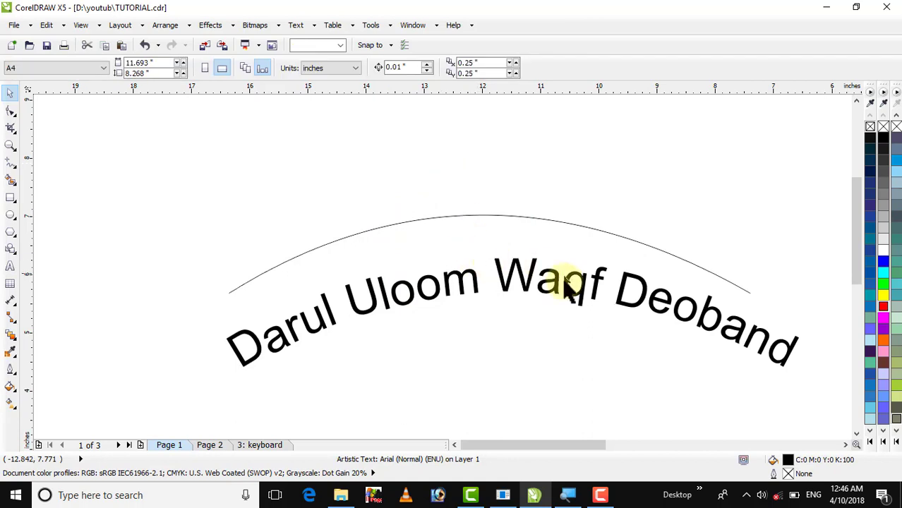
click(566, 294)
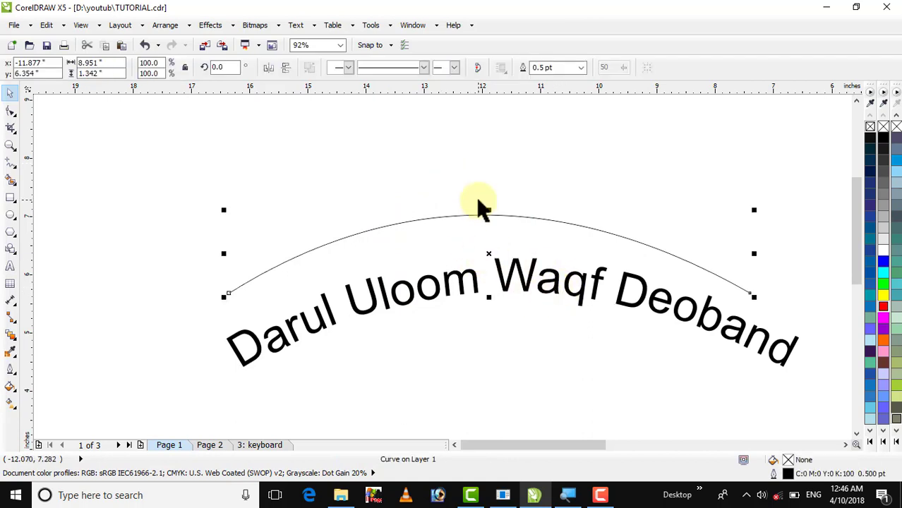
key(Delete)
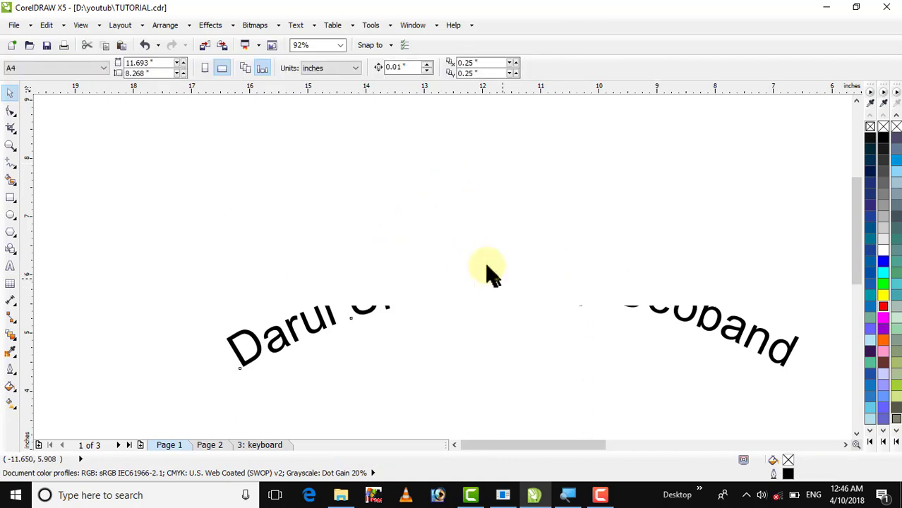
Move the curved text "Darul Uloom Waqf Deoband" slightly up and make it bold
click(475, 245)
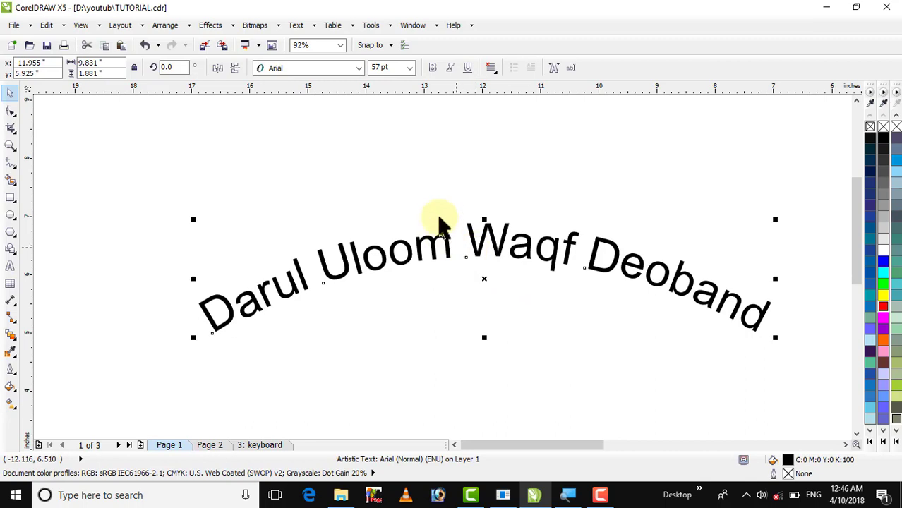
click(431, 67)
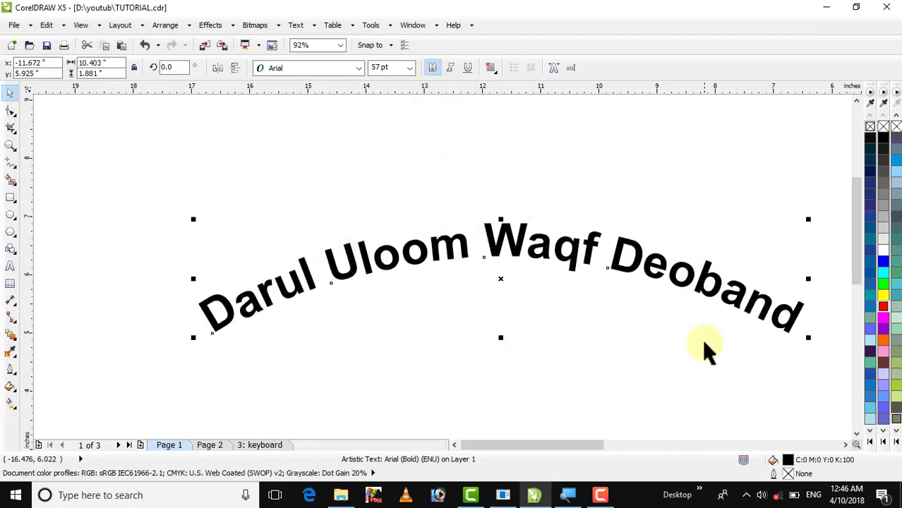
Delete the curved text "Darul Uloom Waqf Deoband" from the area beside the page
key(F4)
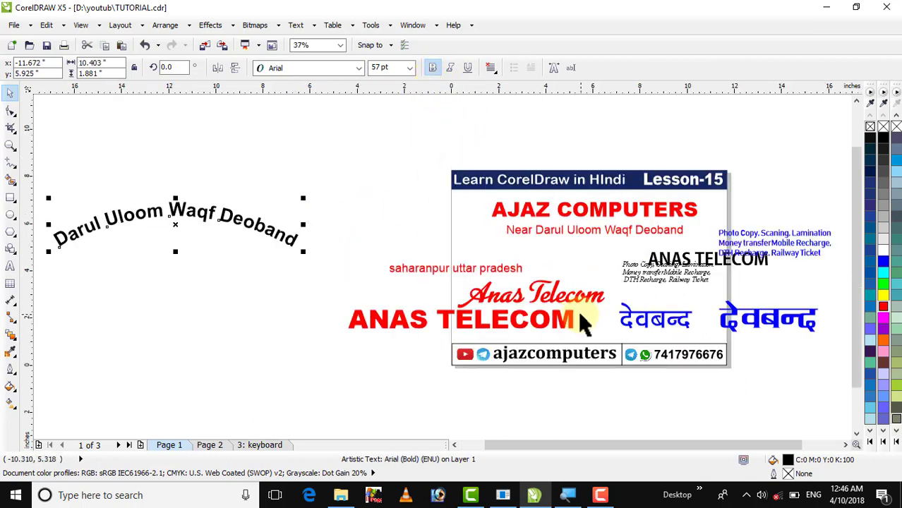
click(244, 188)
click(235, 224)
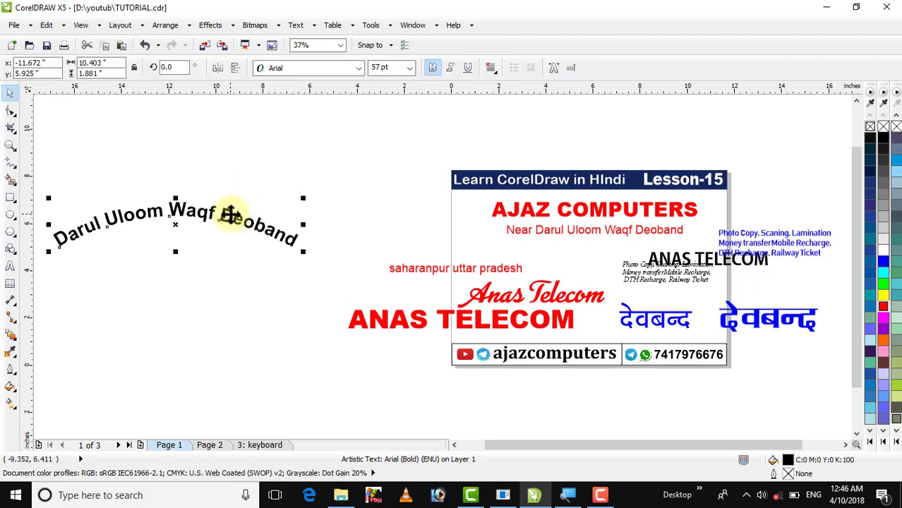
key(Delete)
Draw a circle about 6.45 inches in diameter in the cleared area beside the page
click(11, 214)
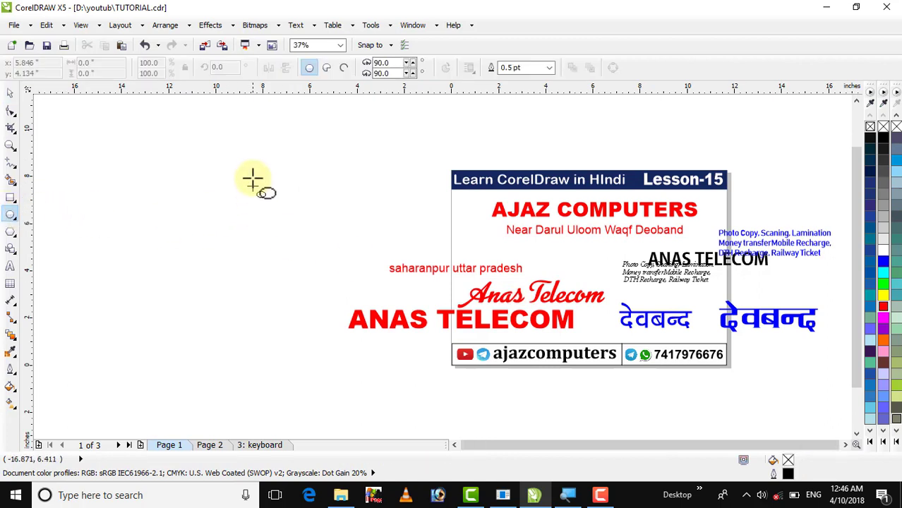
mouse_move(151, 157)
mouse_down()
mouse_move(272, 308)
mouse_move(308, 315)
mouse_up()
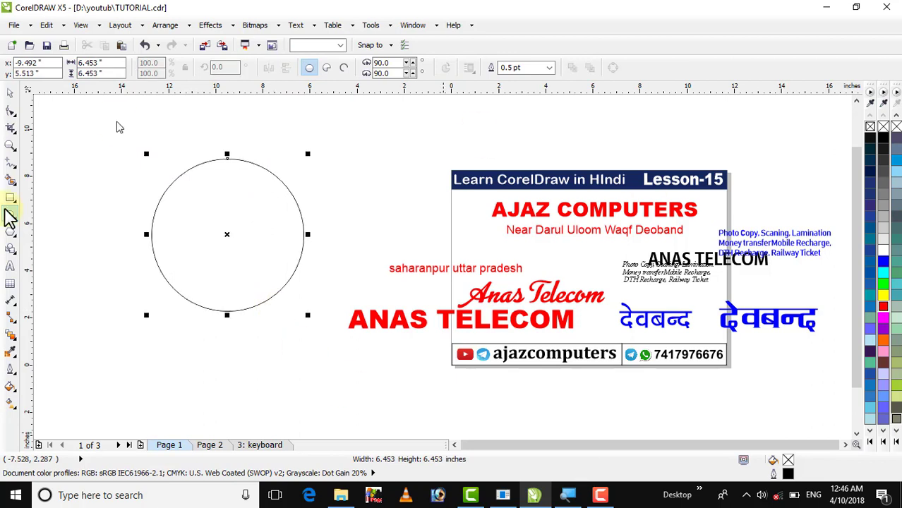
click(10, 92)
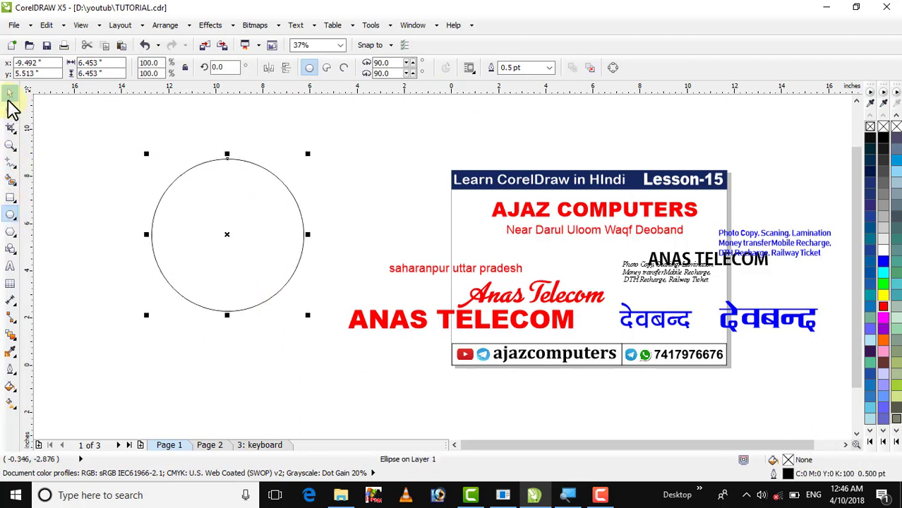
Add the text "darul uloom waqf deoband saharanpur" along the outside of the circle beside the page, starting at its top
click(357, 206)
click(304, 233)
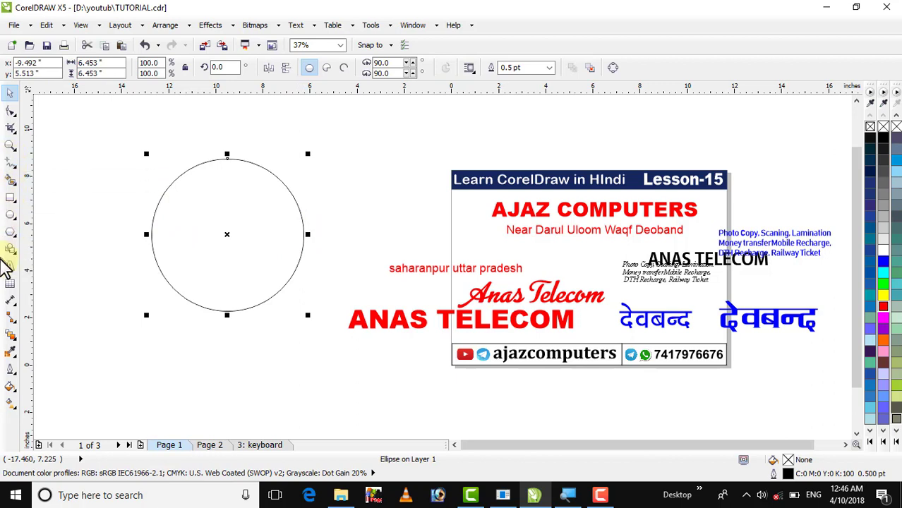
click(9, 267)
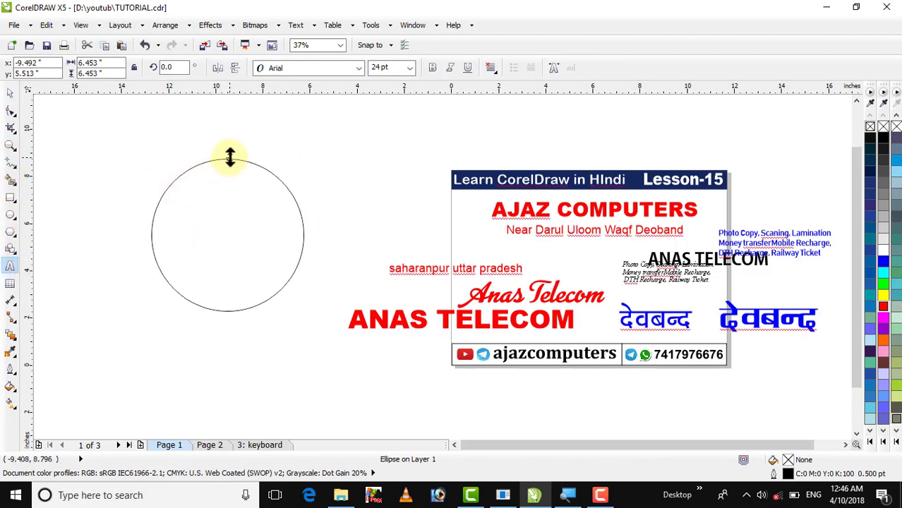
click(229, 161)
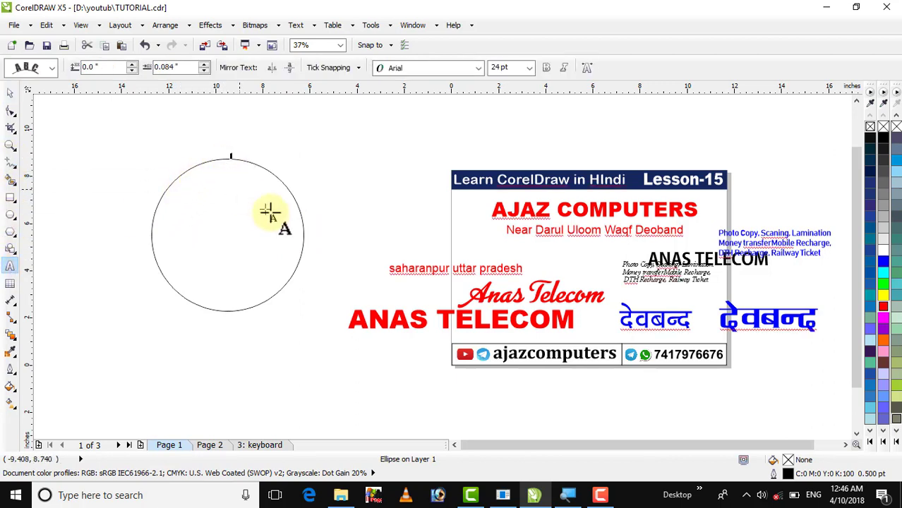
text(d)
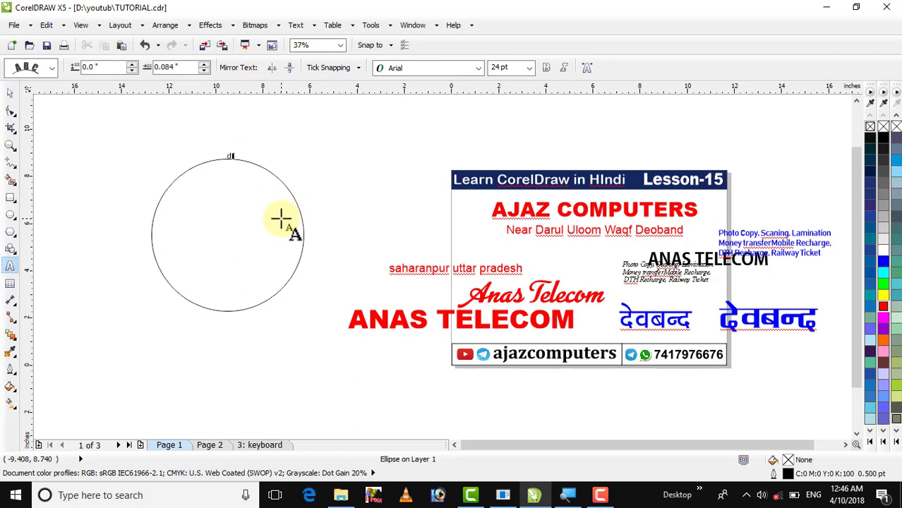
text(a4r)
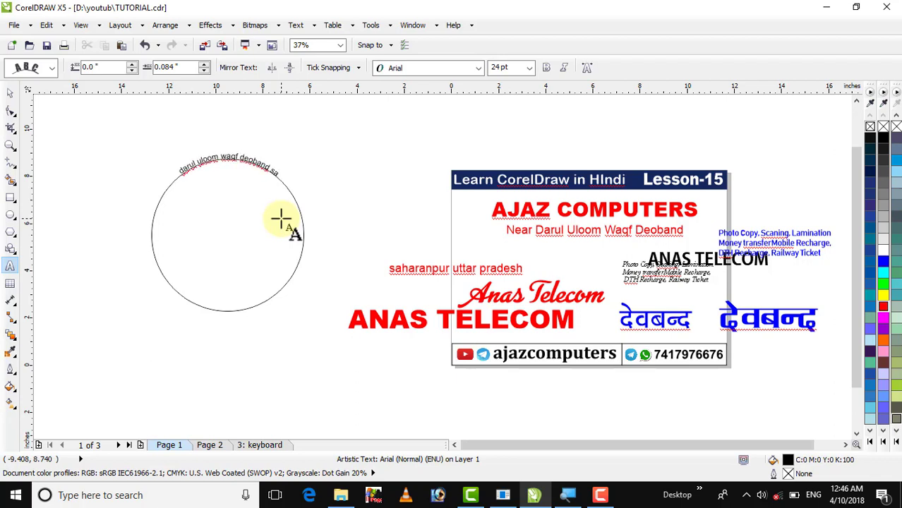
text(haranpur)
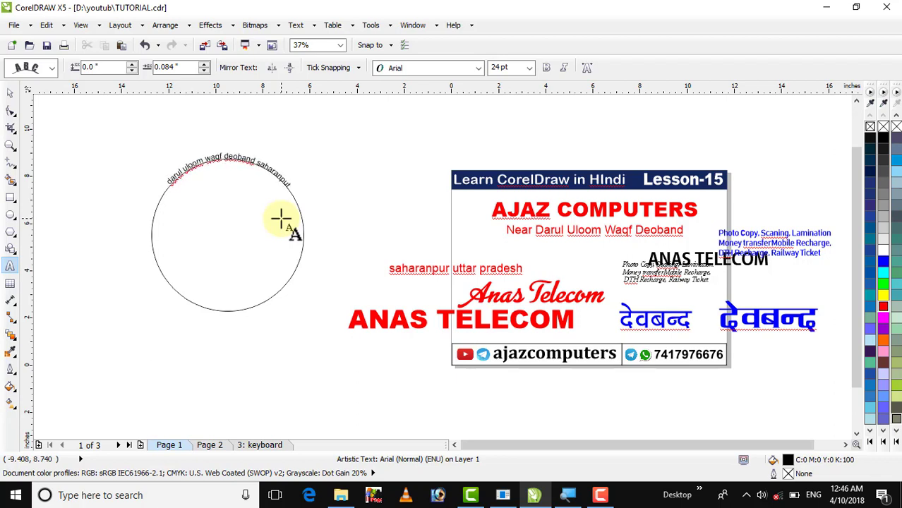
Try the circular text at 55 pt and 65 pt, retyping its final letter "r"
key(ctrl+a)
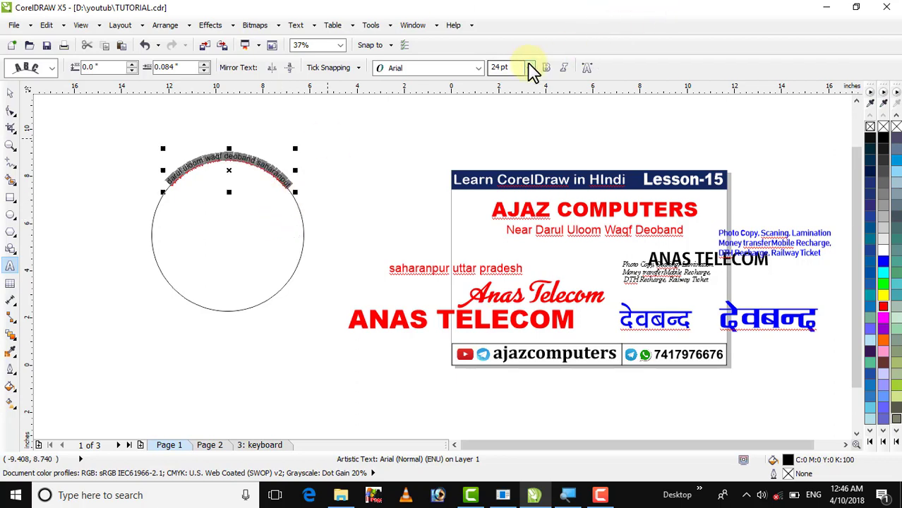
click(532, 68)
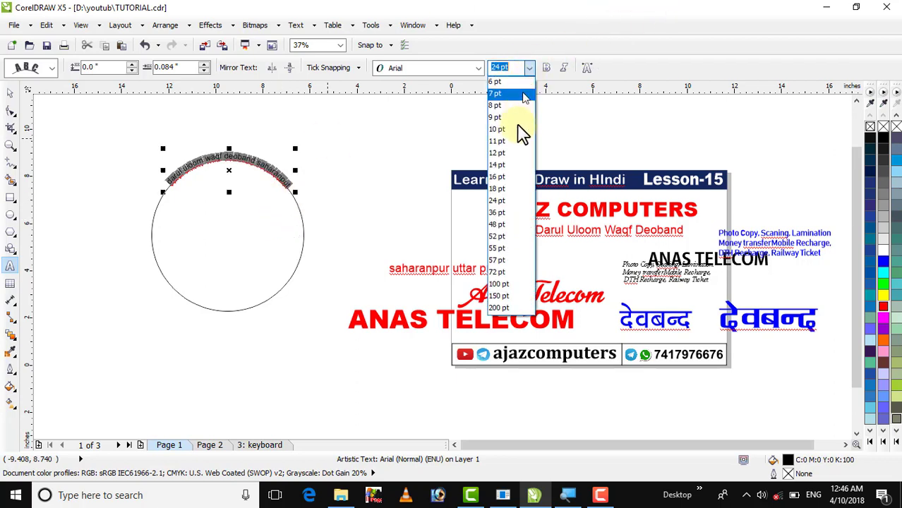
click(505, 247)
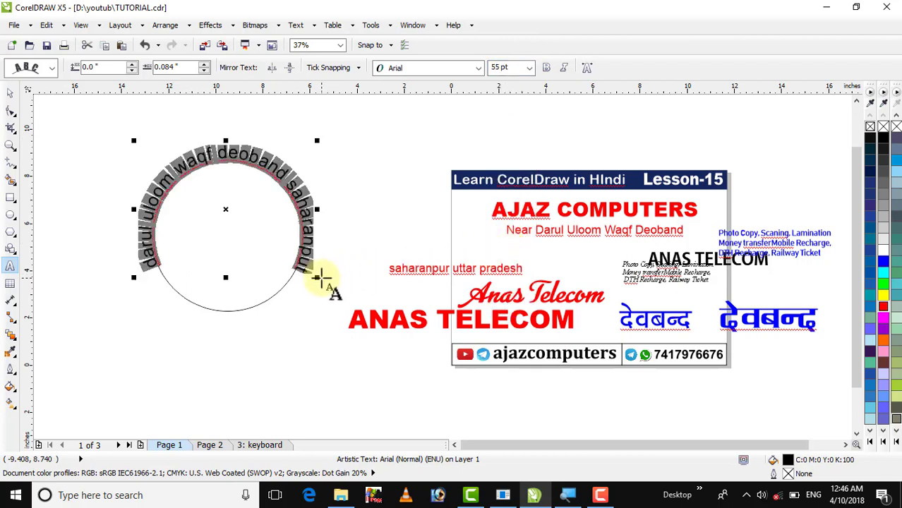
click(321, 279)
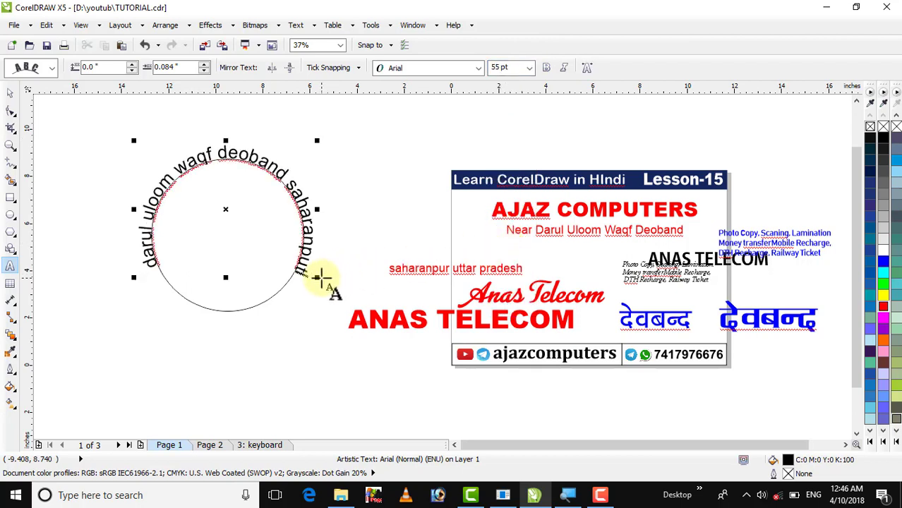
key(BackSpace)
text(r)
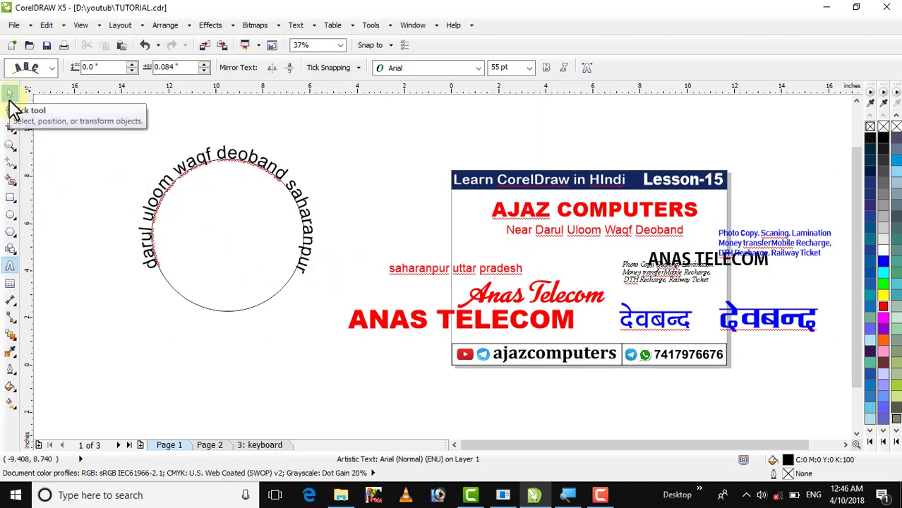
key(ctrl+a)
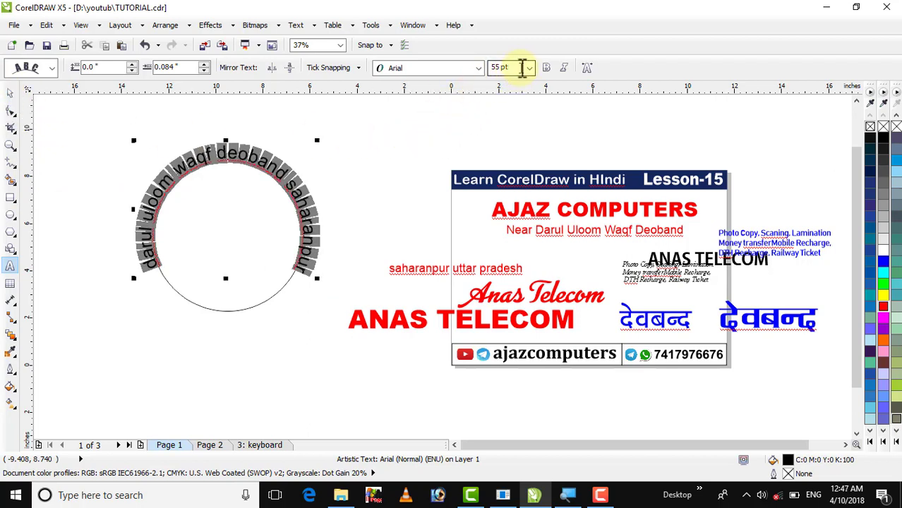
drag(519, 67, 481, 64)
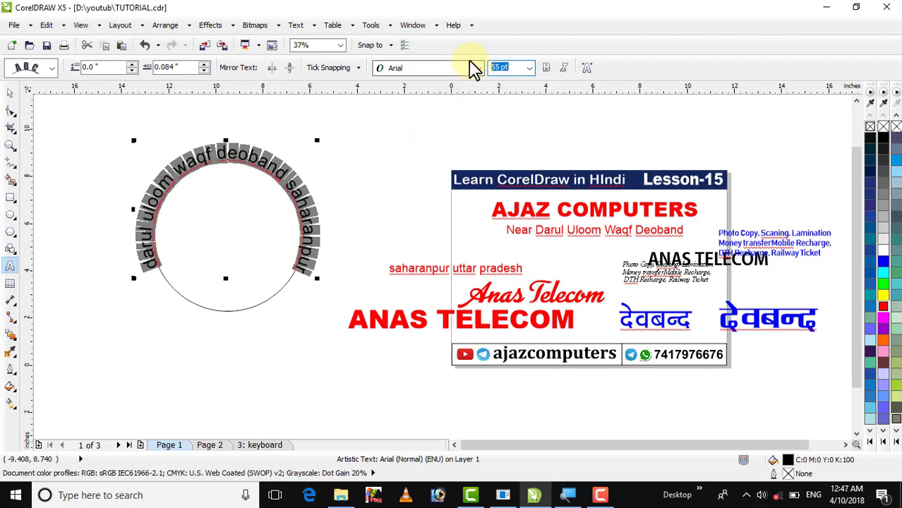
key(Return)
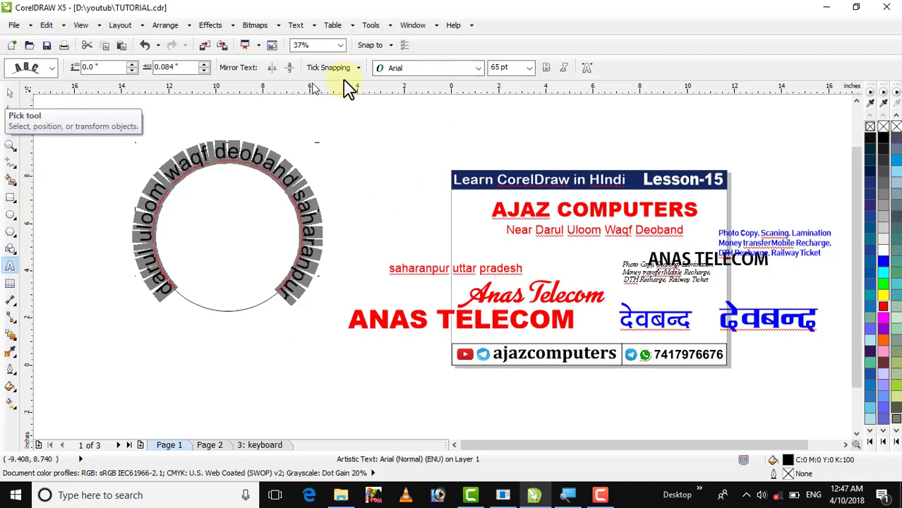
Set the circular text's font size to 75 pt and deselect it
drag(513, 67, 478, 64)
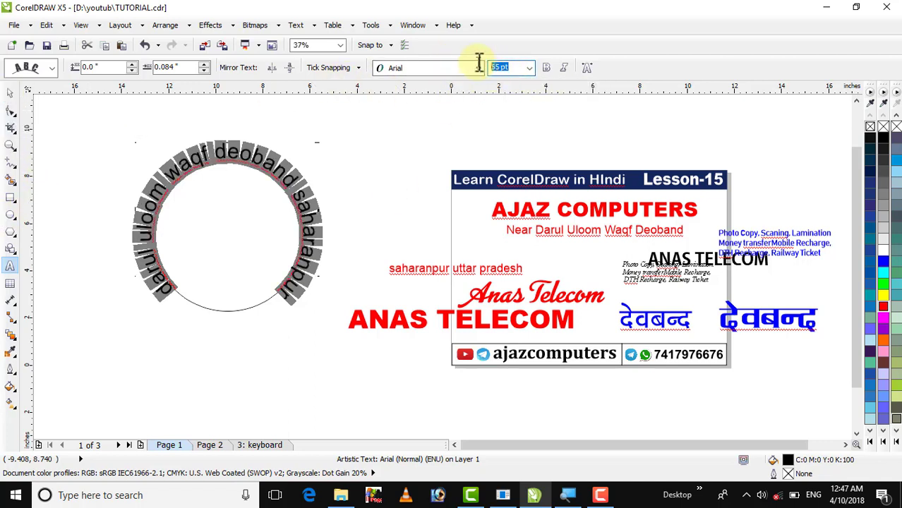
text(75)
key(Return)
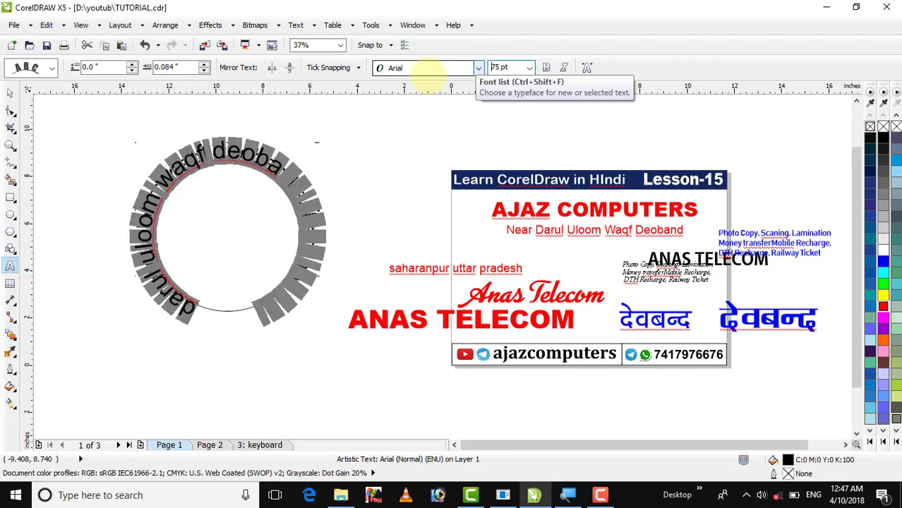
click(14, 93)
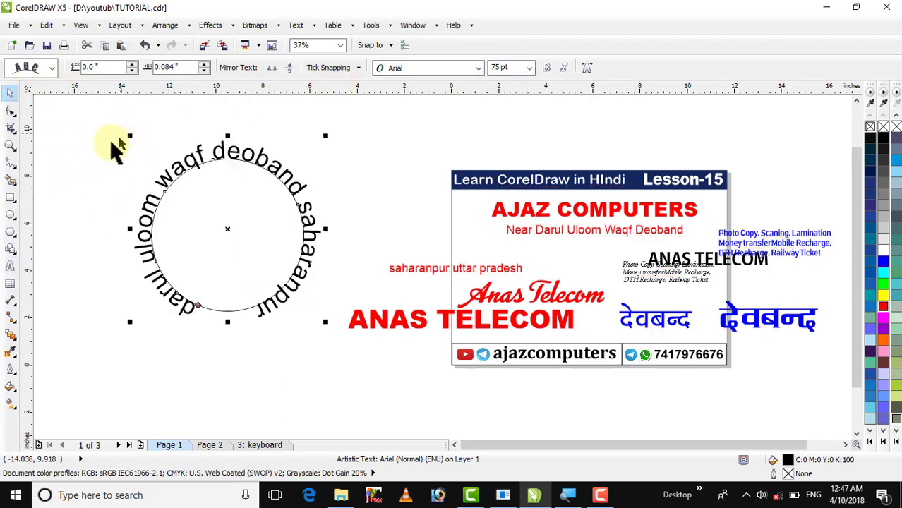
click(130, 204)
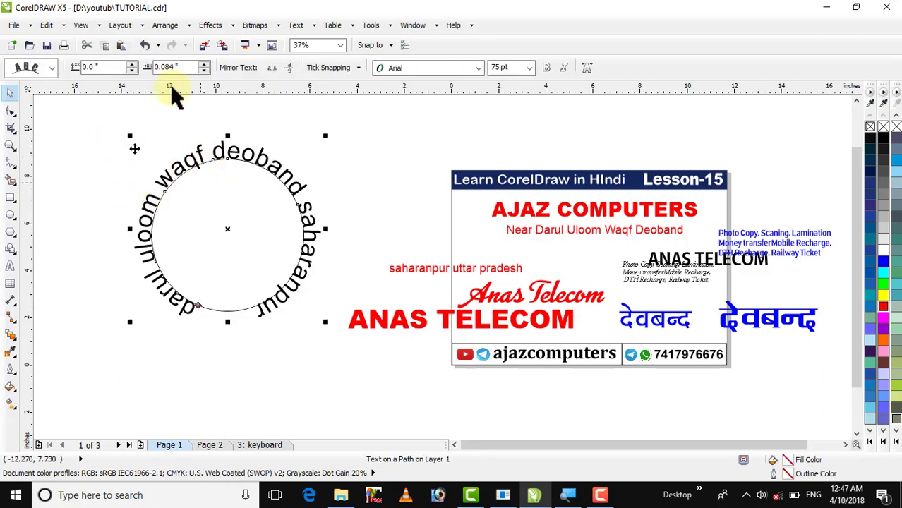
click(250, 127)
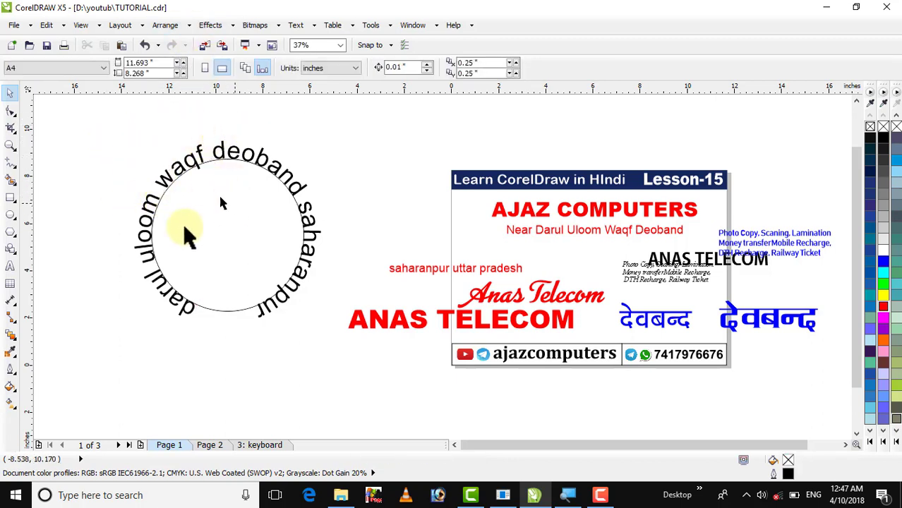
Break the circular text apart from its circle path and deselect both objects
click(182, 156)
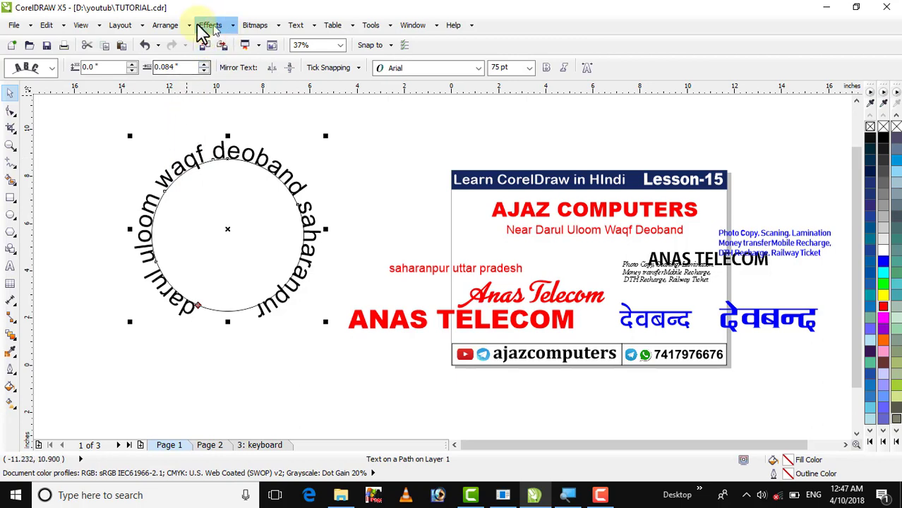
click(176, 26)
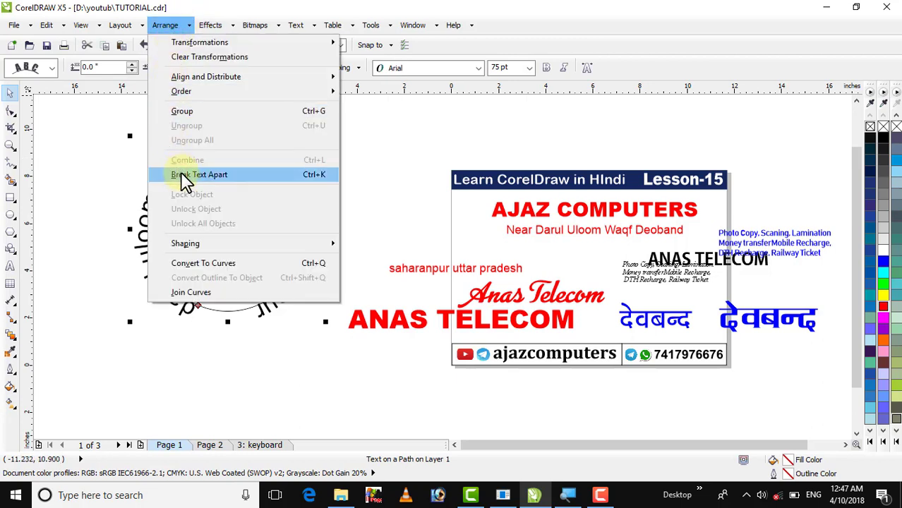
click(184, 175)
click(233, 342)
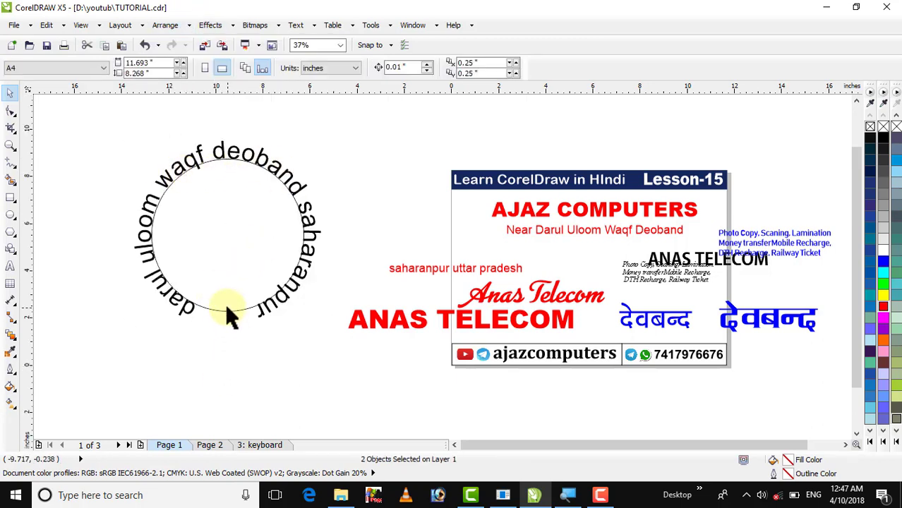
Enlarge the detached circle from its centre to about 8.3 inches in diameter around the text and set its outline to 4 pt
click(226, 310)
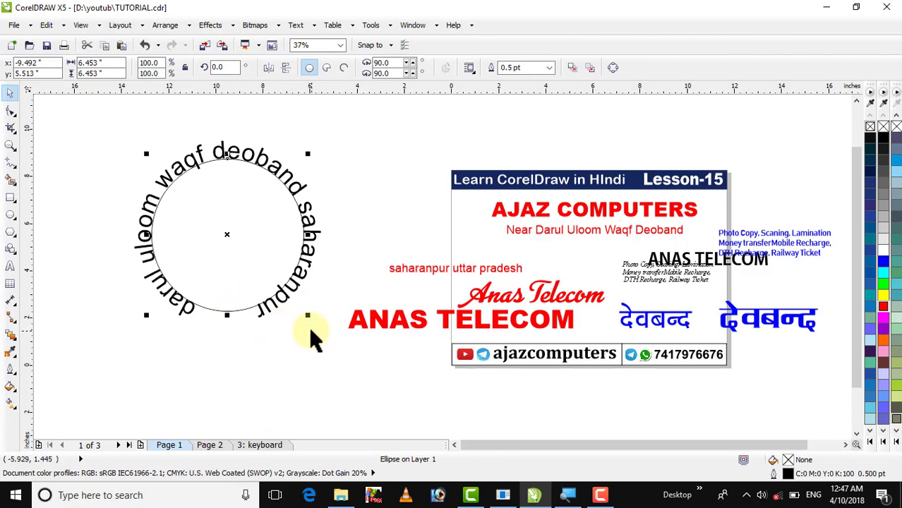
drag(308, 316, 330, 350)
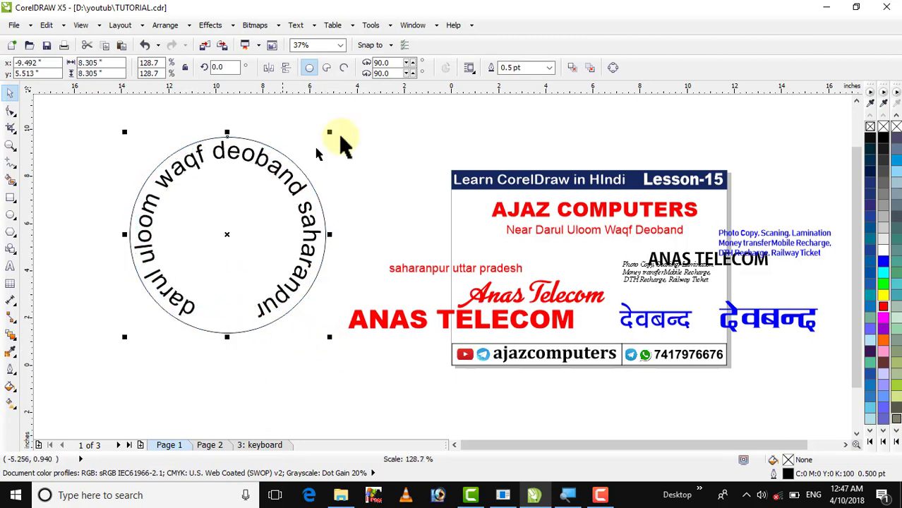
click(542, 67)
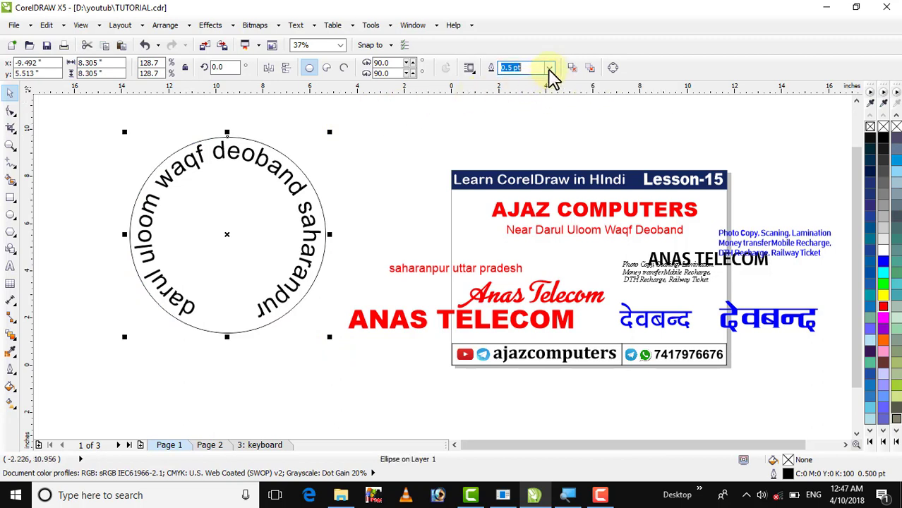
click(549, 68)
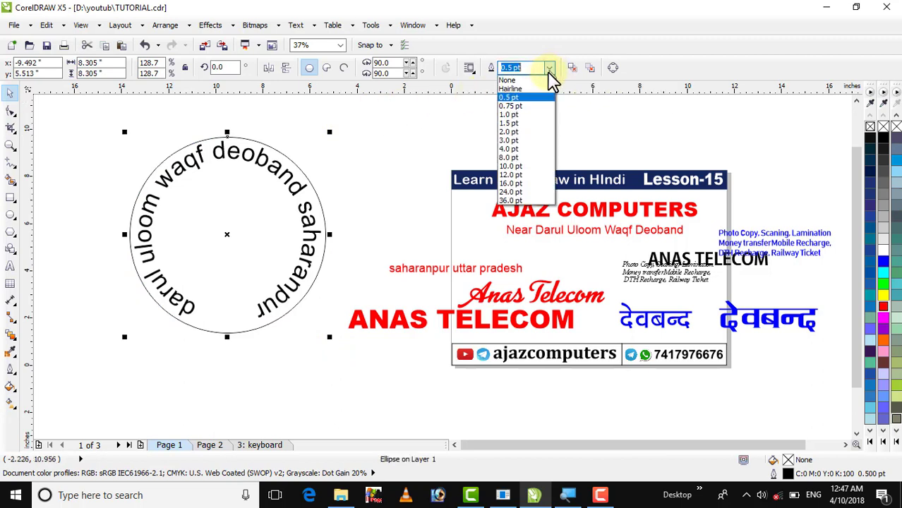
click(519, 150)
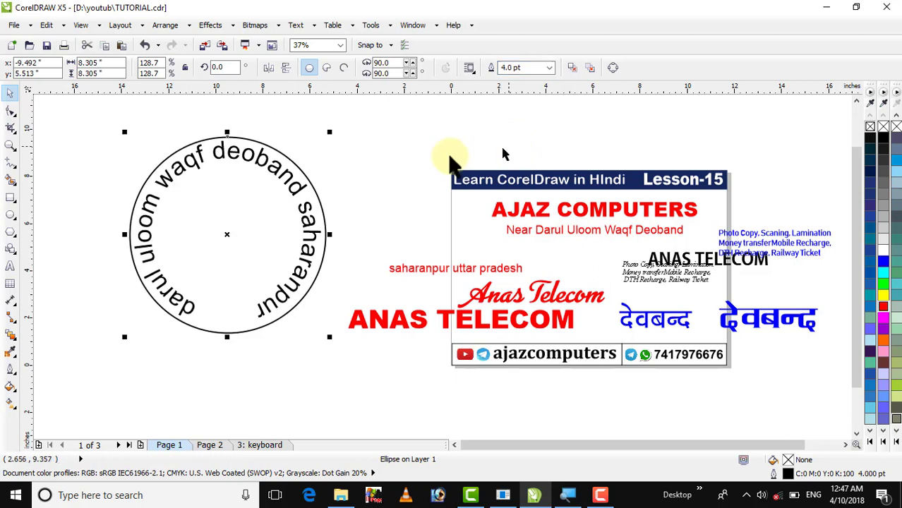
click(365, 156)
Create a smaller concentric copy of the outer circle inside the text, about 5.72 inches in diameter
click(308, 283)
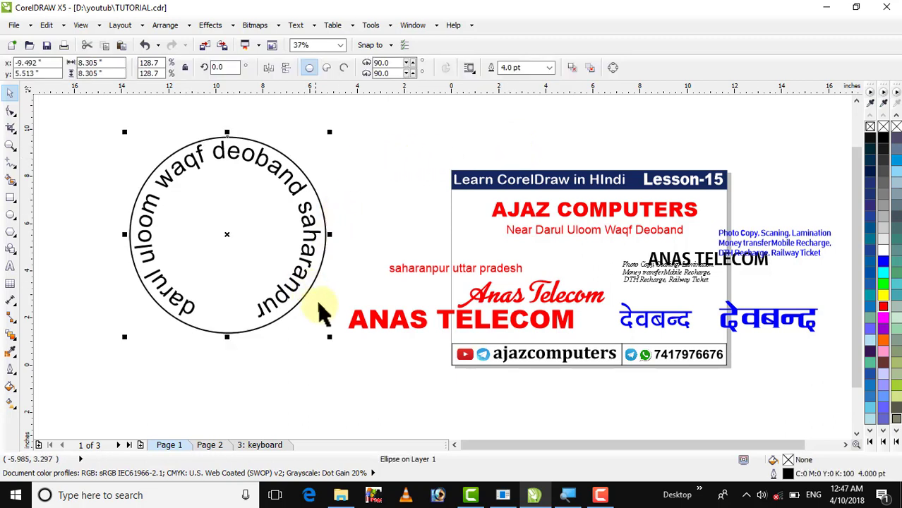
drag(321, 334, 299, 324)
click(346, 168)
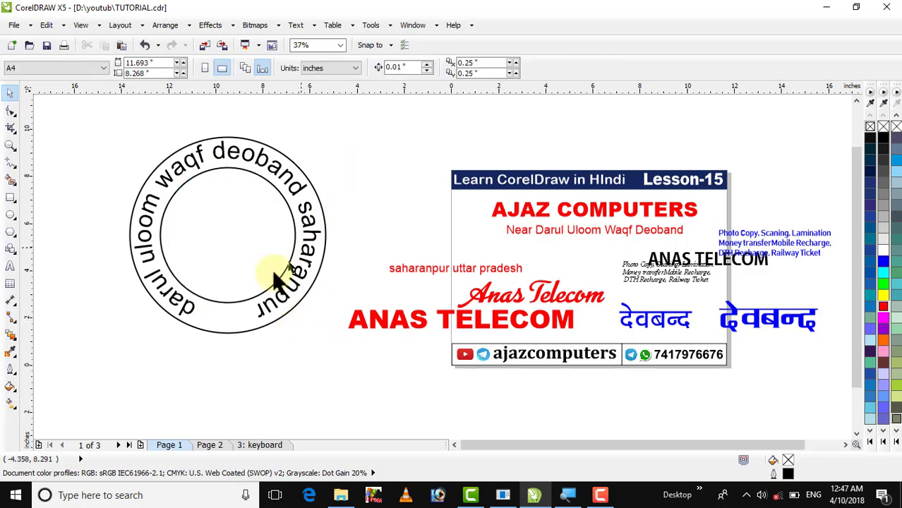
click(226, 305)
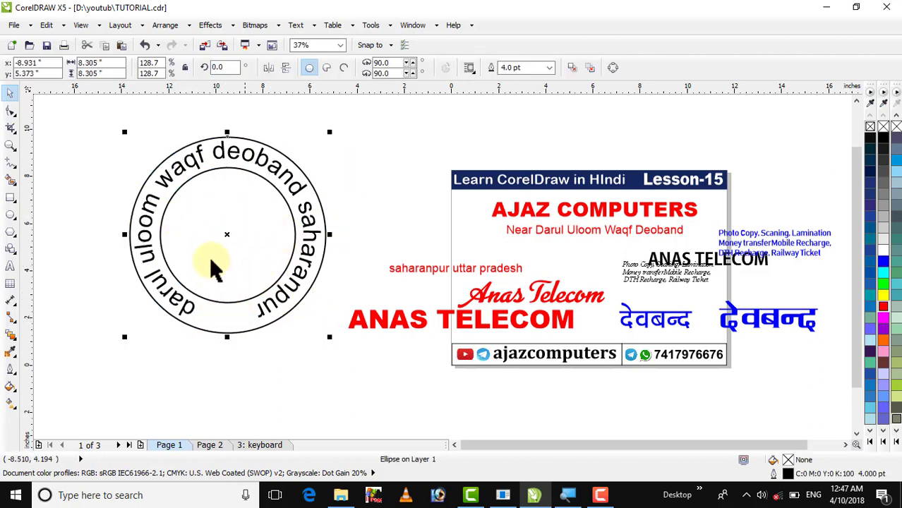
click(102, 208)
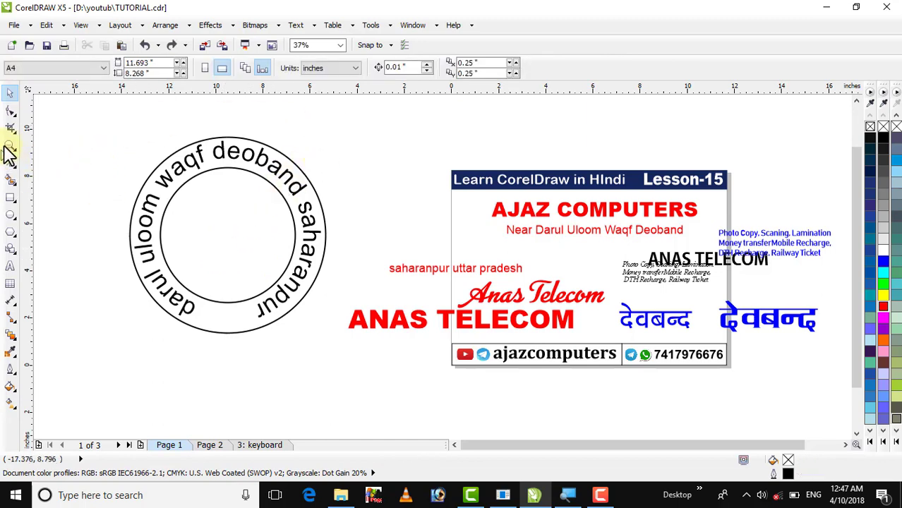
Draw a circle about 4.18 inches in diameter in the empty area beside the stamp ring, opposite the page
click(10, 144)
drag(97, 123, 364, 370)
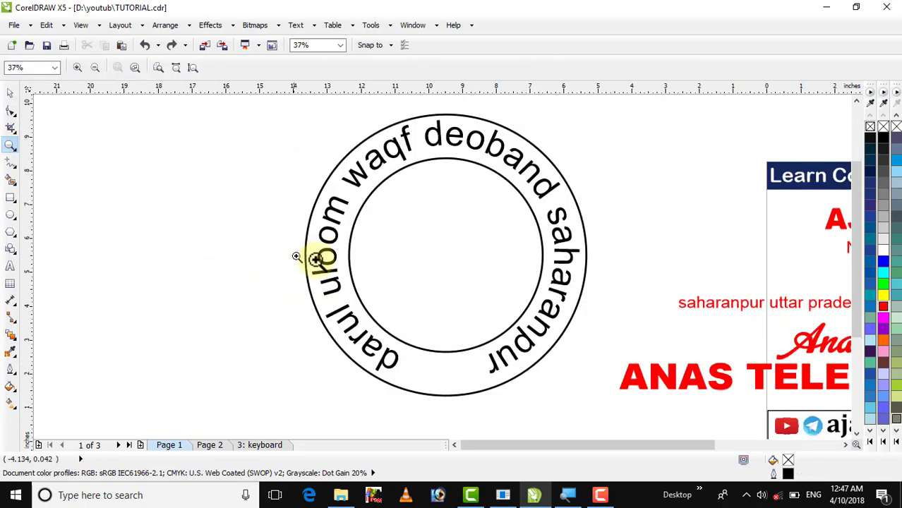
click(10, 93)
click(423, 263)
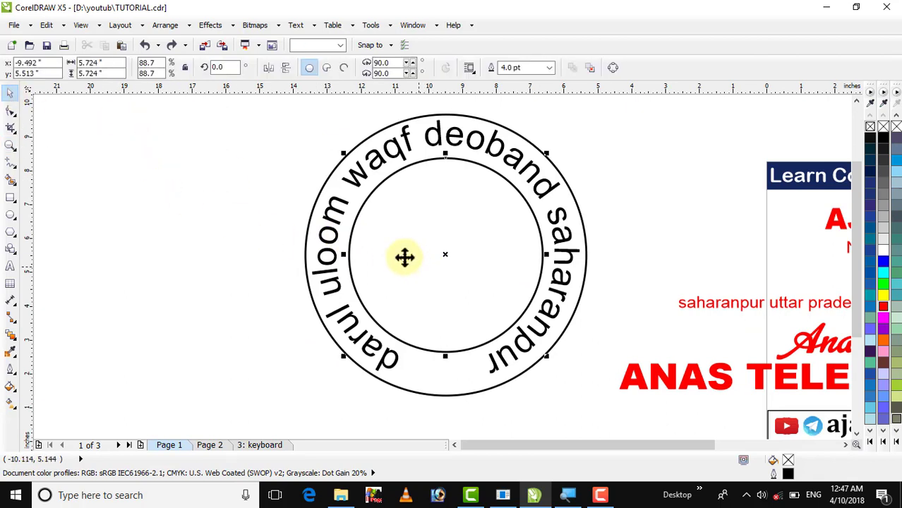
click(10, 266)
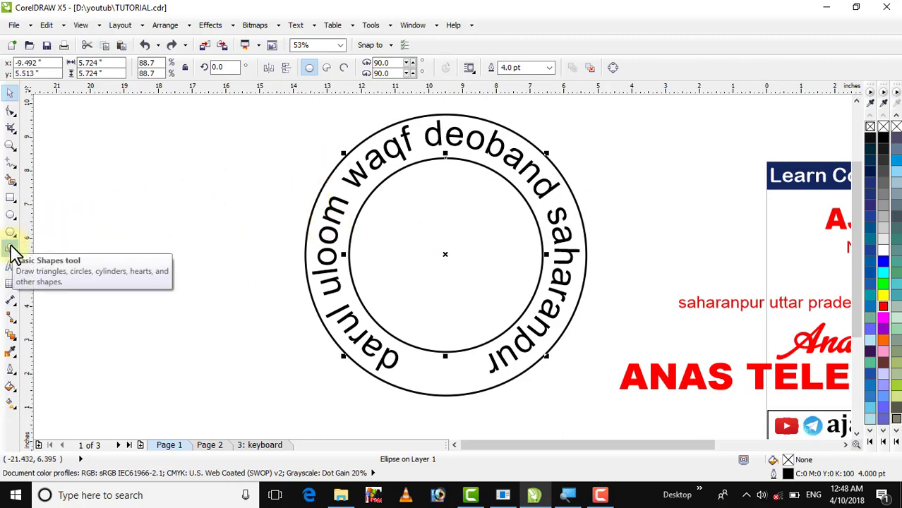
click(10, 213)
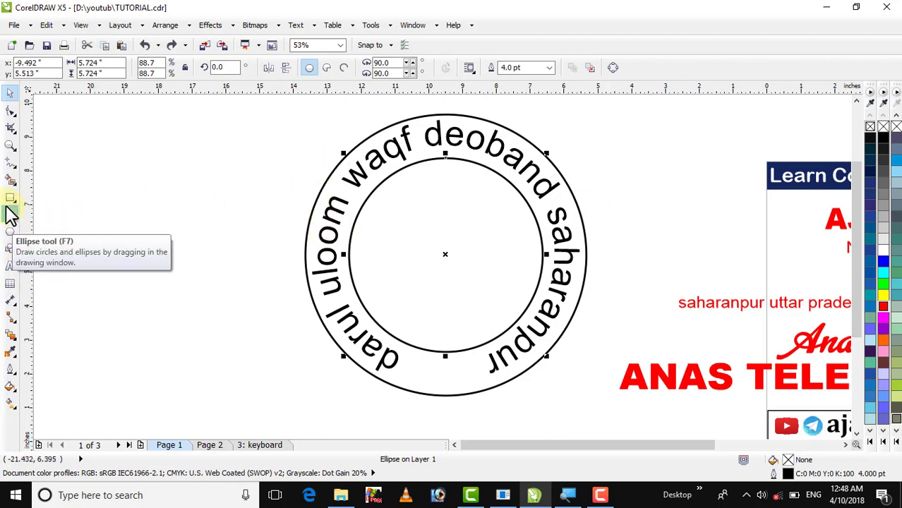
drag(115, 179, 147, 296)
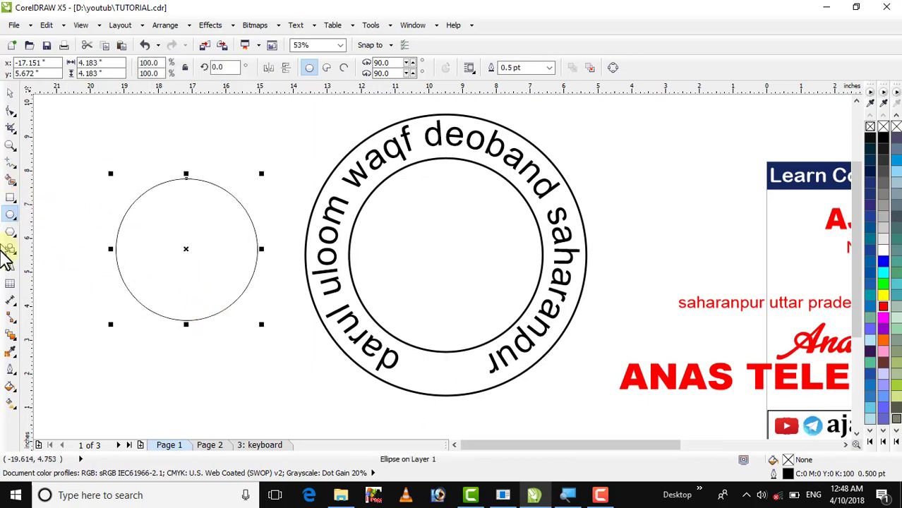
Fill the new circle with about eight lines of random placeholder paragraph text placed inside its outline, starting with "kdjalkd"
click(10, 266)
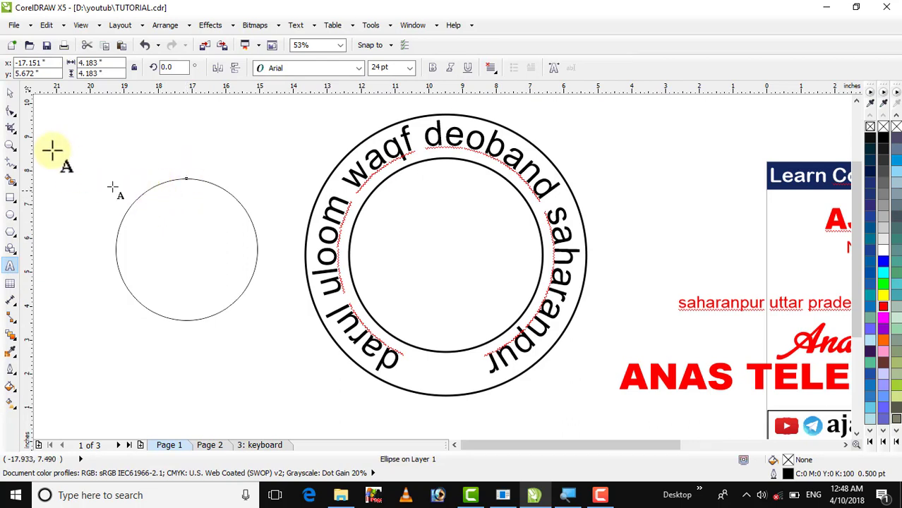
click(10, 93)
click(134, 122)
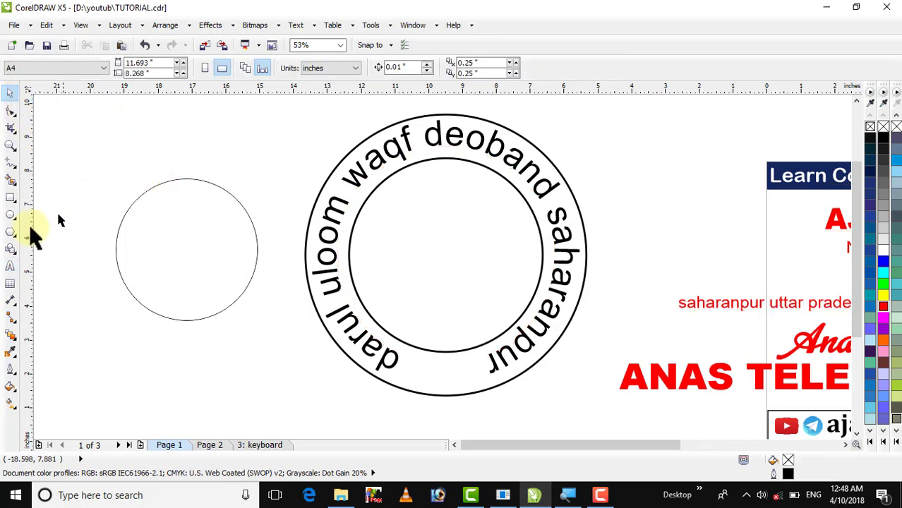
click(10, 266)
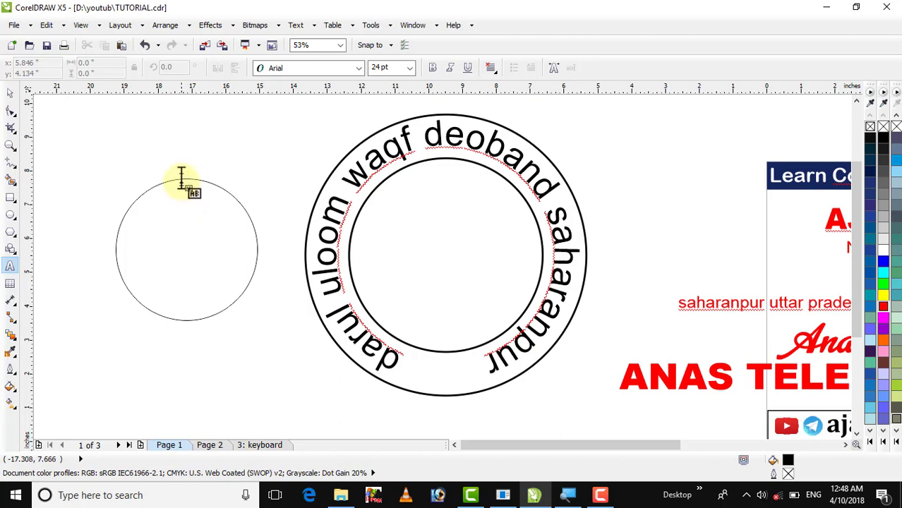
click(181, 178)
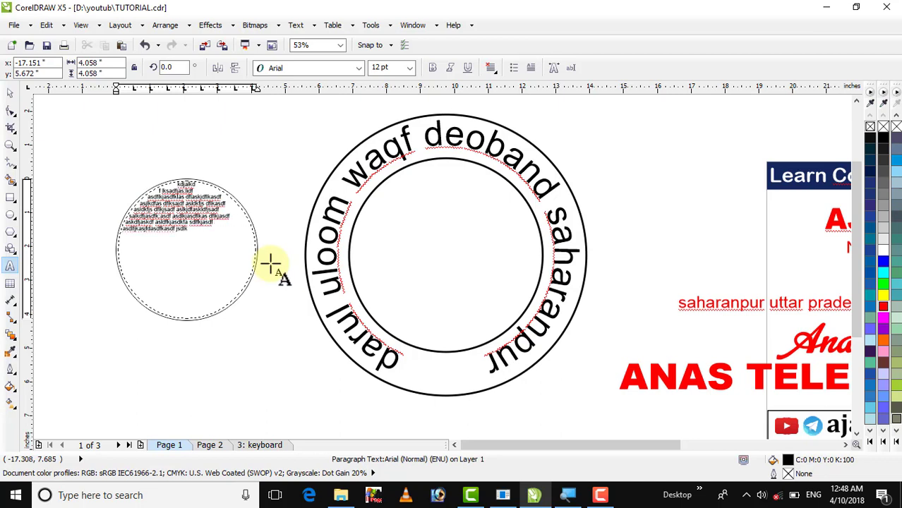
key(Escape)
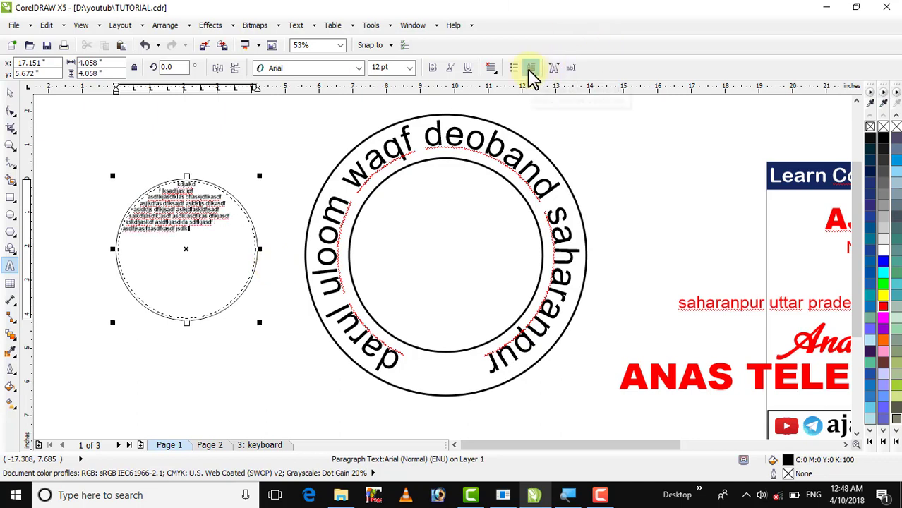
Apply Full Justify alignment to the paragraph text inside the small circle and inspect the line spacing
click(490, 69)
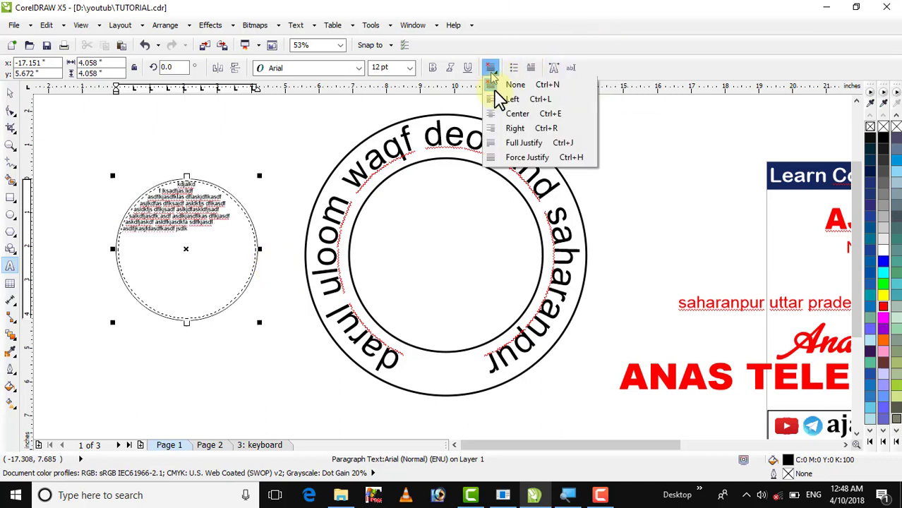
click(511, 145)
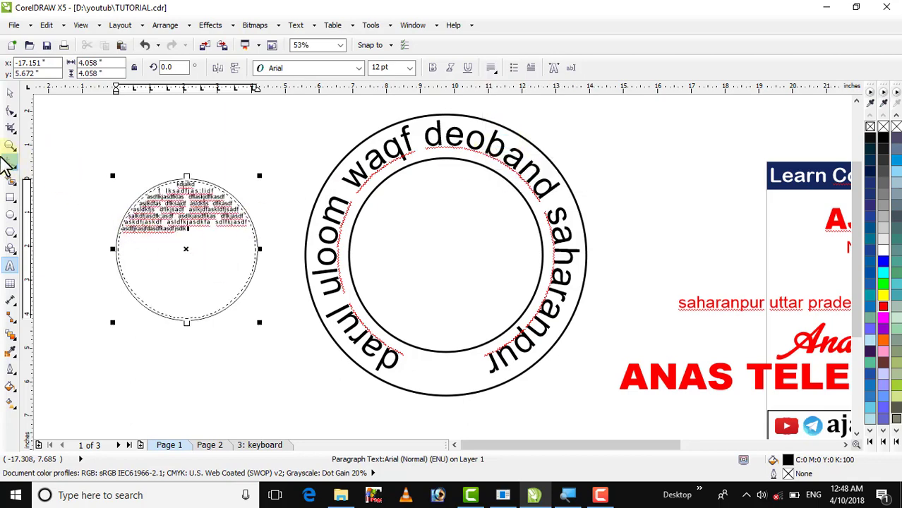
click(10, 146)
drag(86, 168, 303, 326)
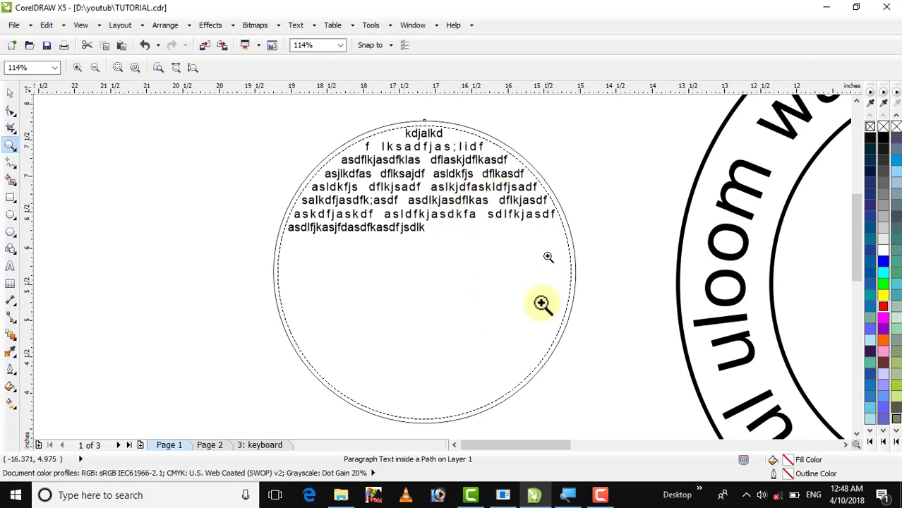
right_click(439, 213)
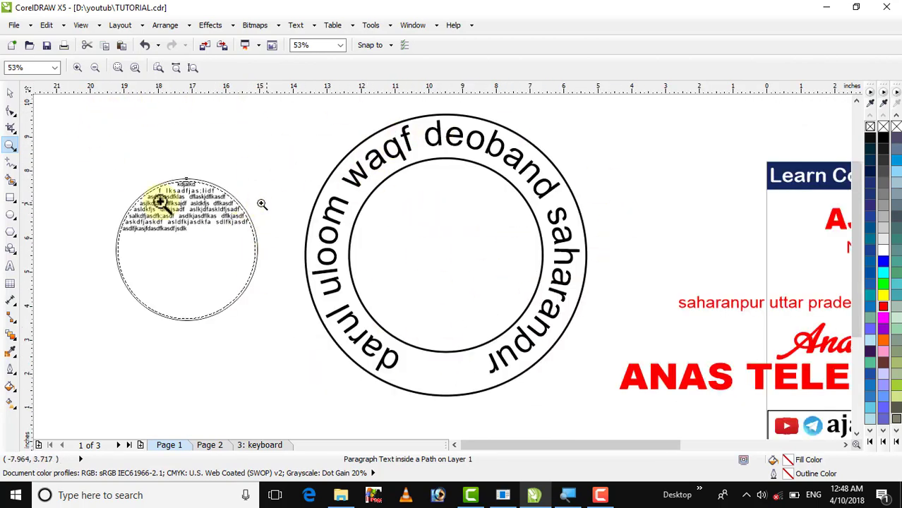
click(7, 96)
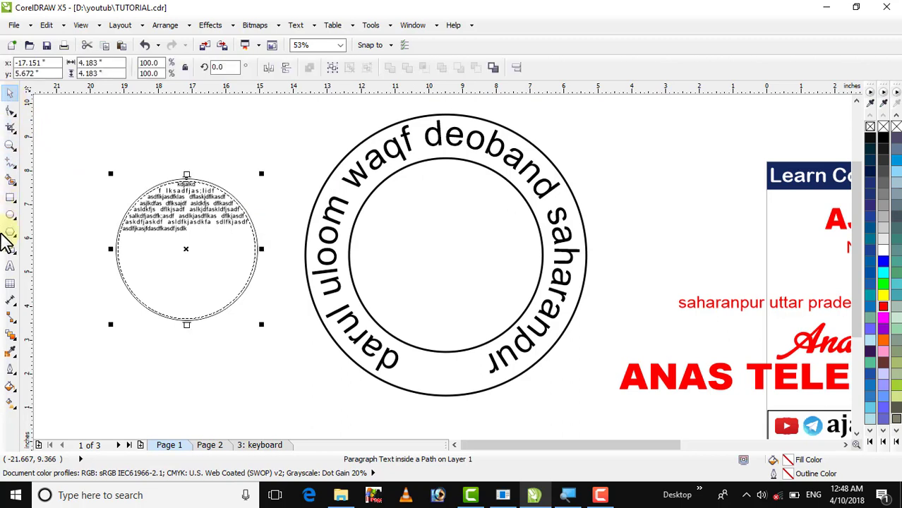
Draw a five-sided polygon about 3.33 by 3.17 inches between the stamp ring and the page
click(9, 234)
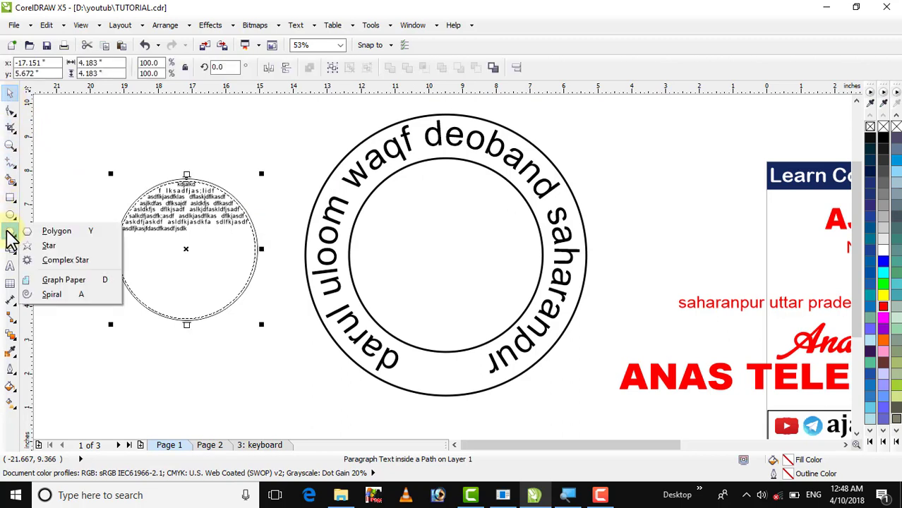
click(58, 236)
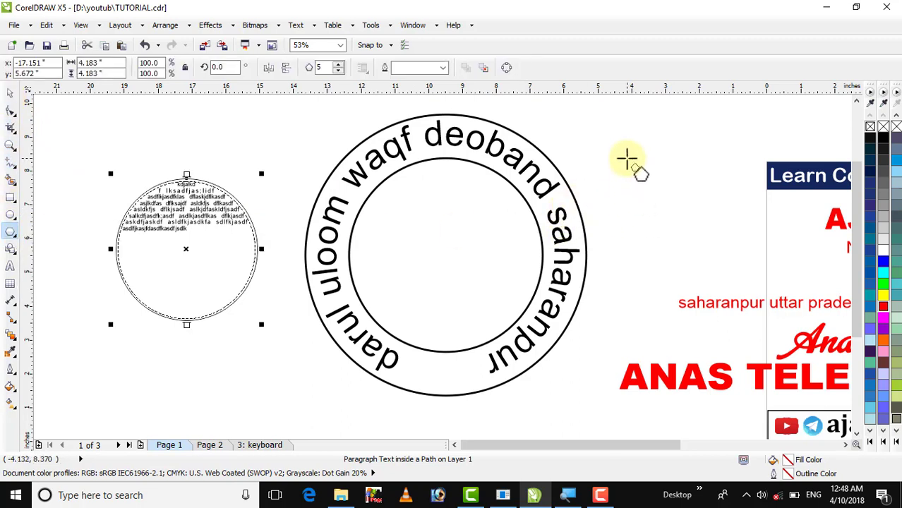
drag(628, 158, 704, 271)
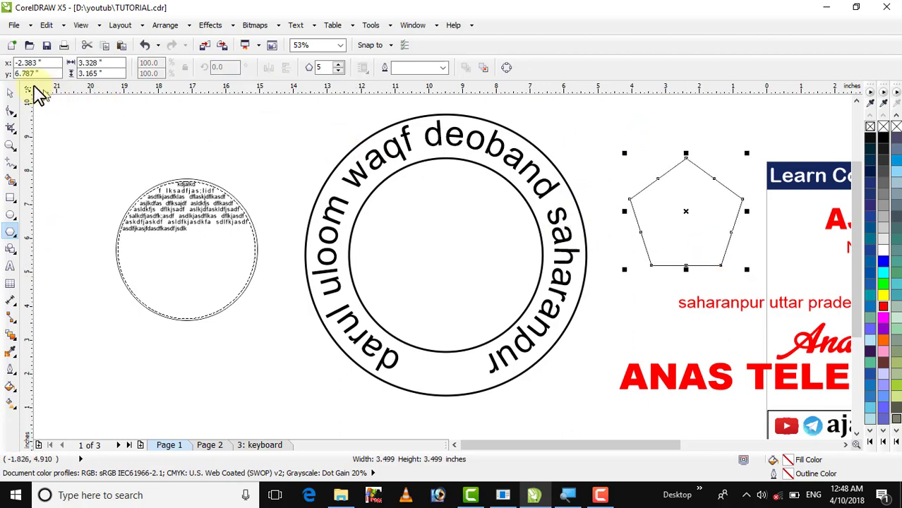
click(7, 91)
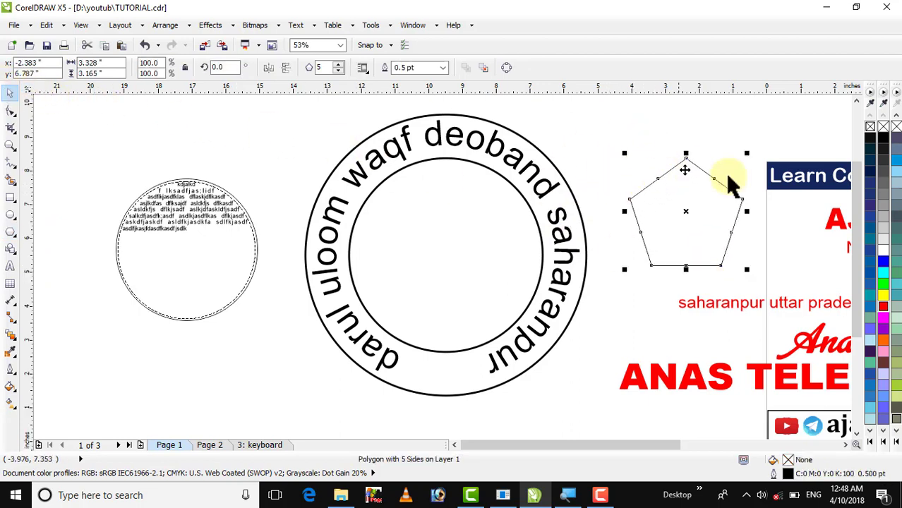
Set the polygon's number of sides to 6 and deselect it
click(426, 67)
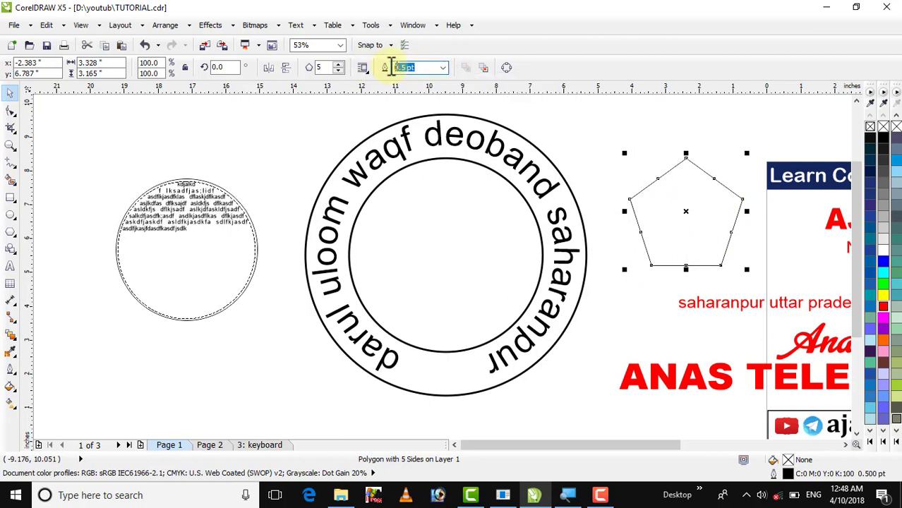
click(542, 117)
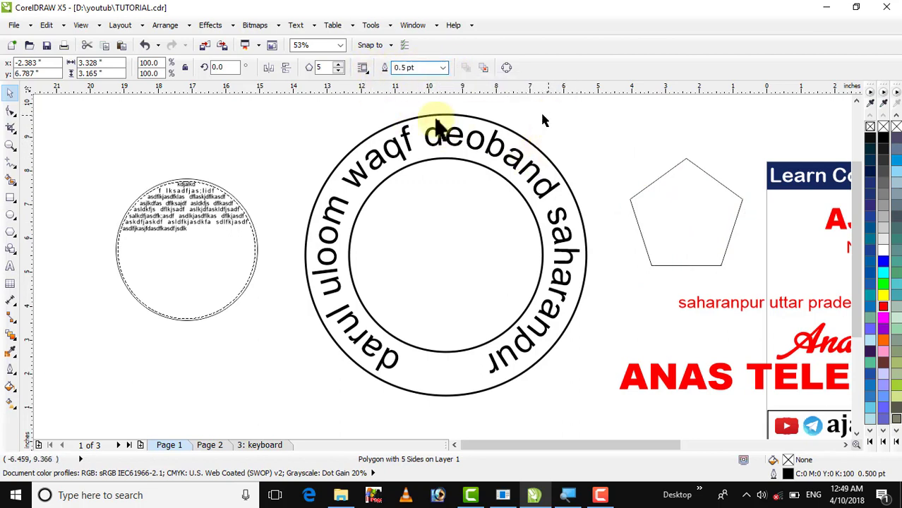
click(698, 189)
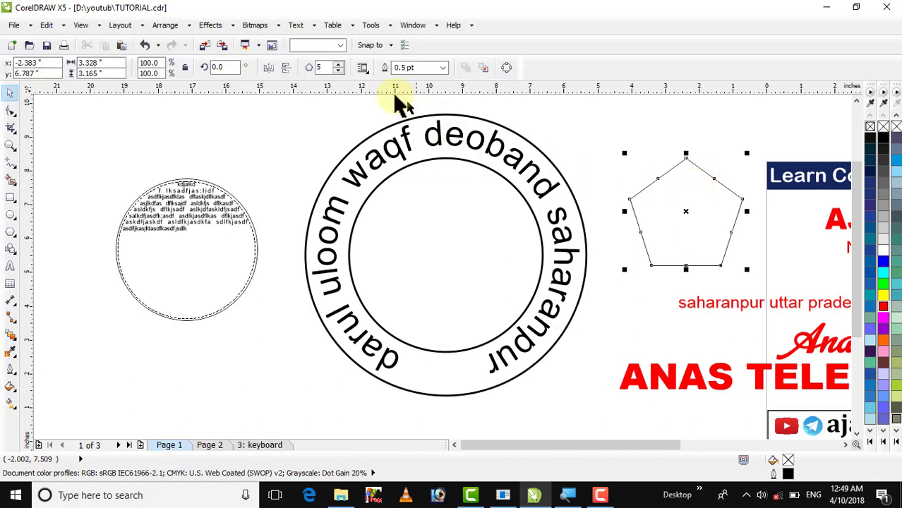
click(339, 64)
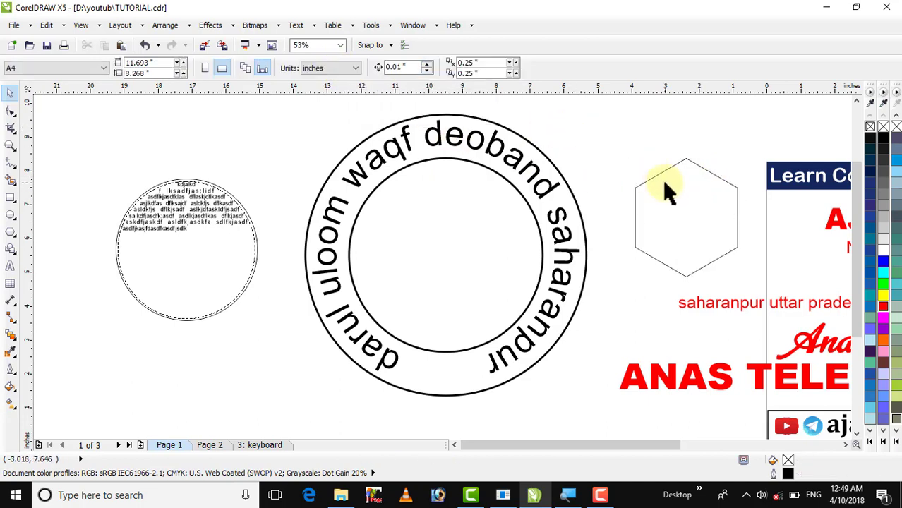
Add artistic text along the hexagon's outline reading "jkdjflas df al;kjsdfas df kajdfka dfas kjdfaskdfjas dlkfas dfkjfd adkldfjfd"
click(10, 145)
drag(598, 143, 752, 315)
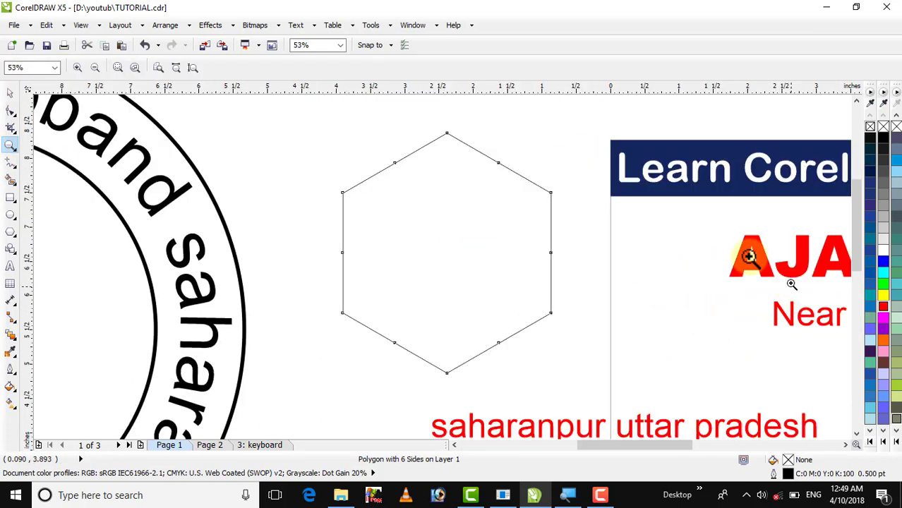
click(10, 94)
click(11, 273)
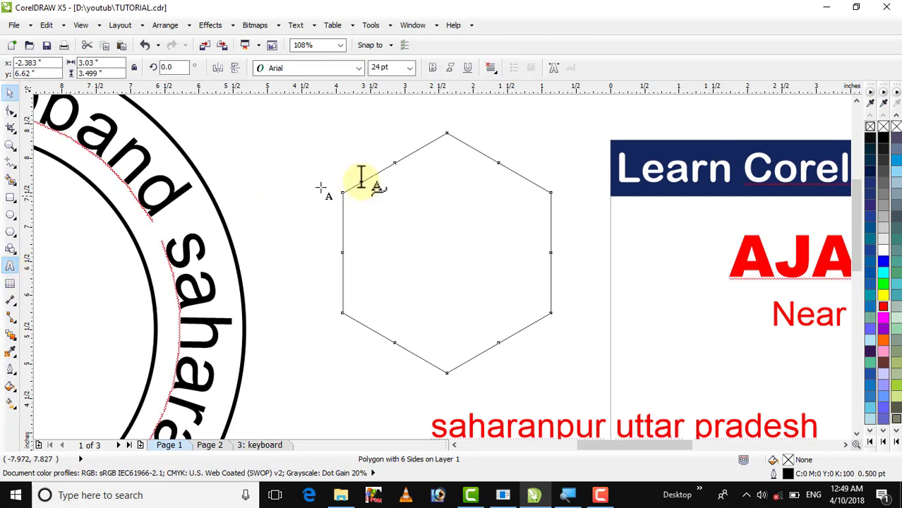
click(447, 134)
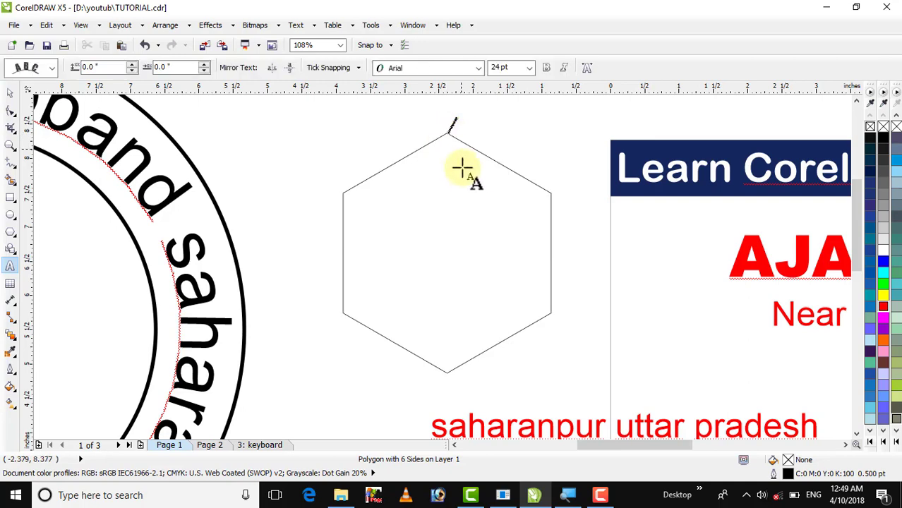
text(jkdj flas dfal;kjsd fas dfkajdfk a dfl)
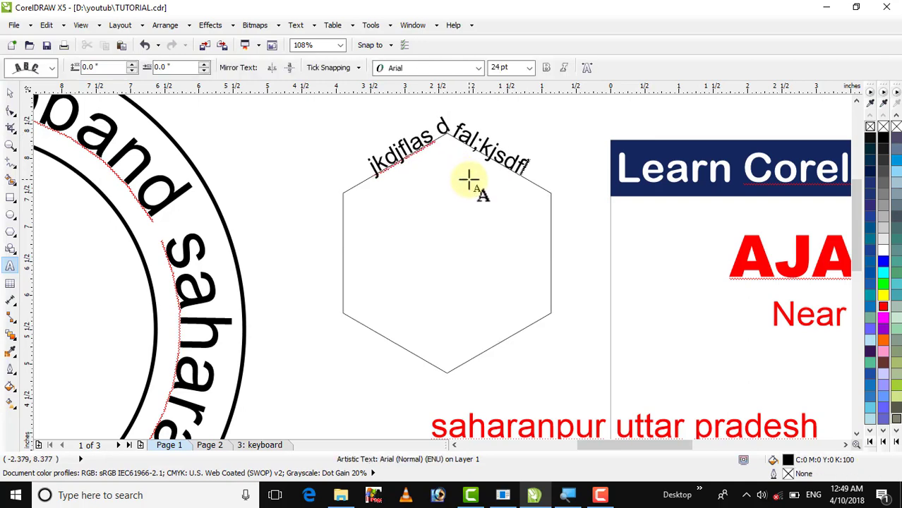
text(as kjdfaskdfjas dlkfas dfkjfd adkldfjfd)
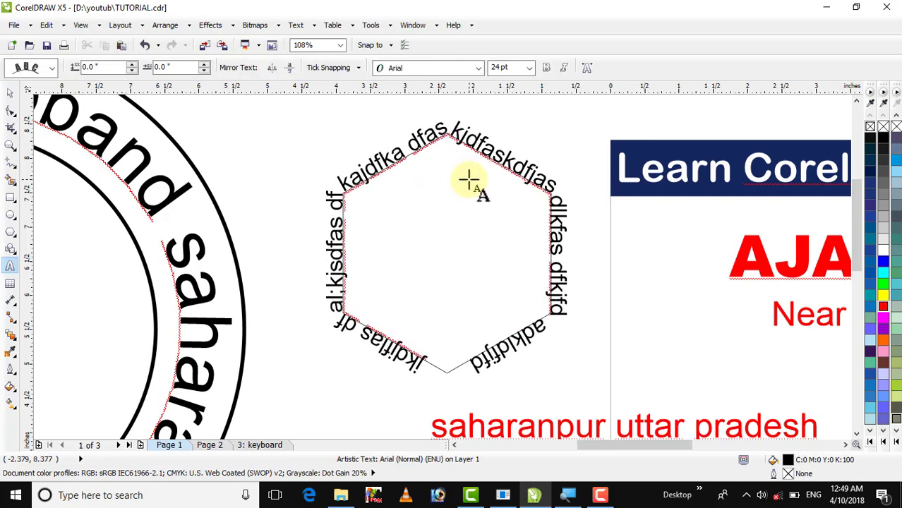
click(11, 93)
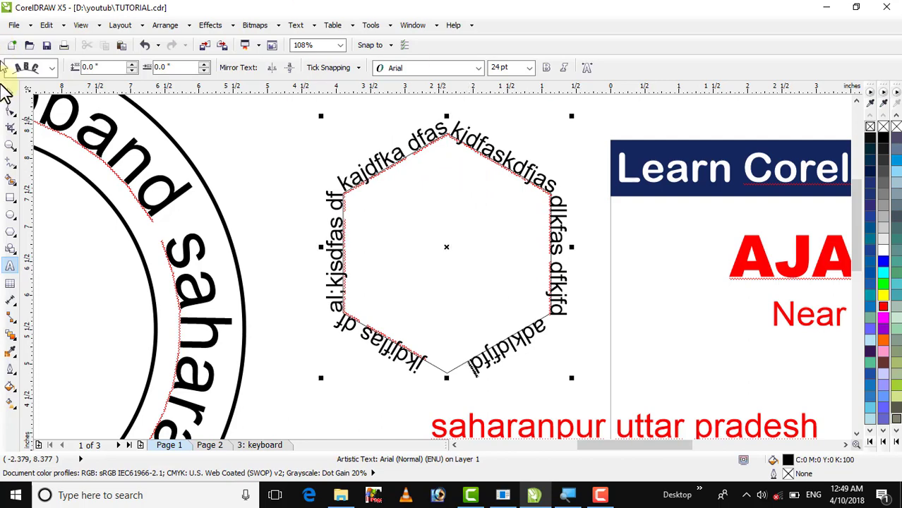
click(10, 93)
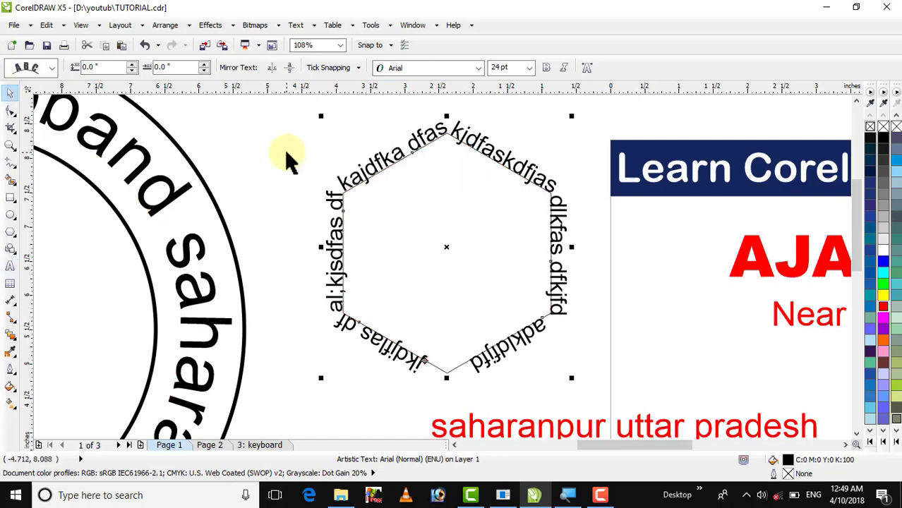
key(F4)
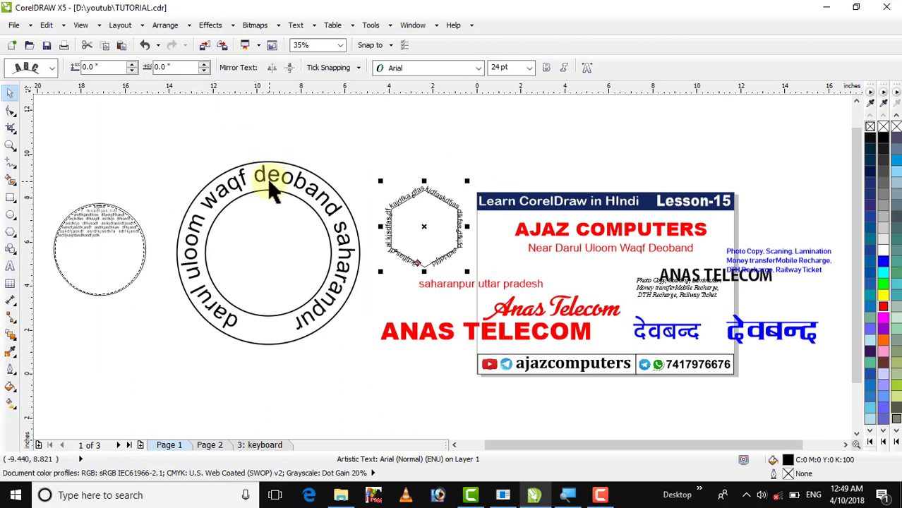